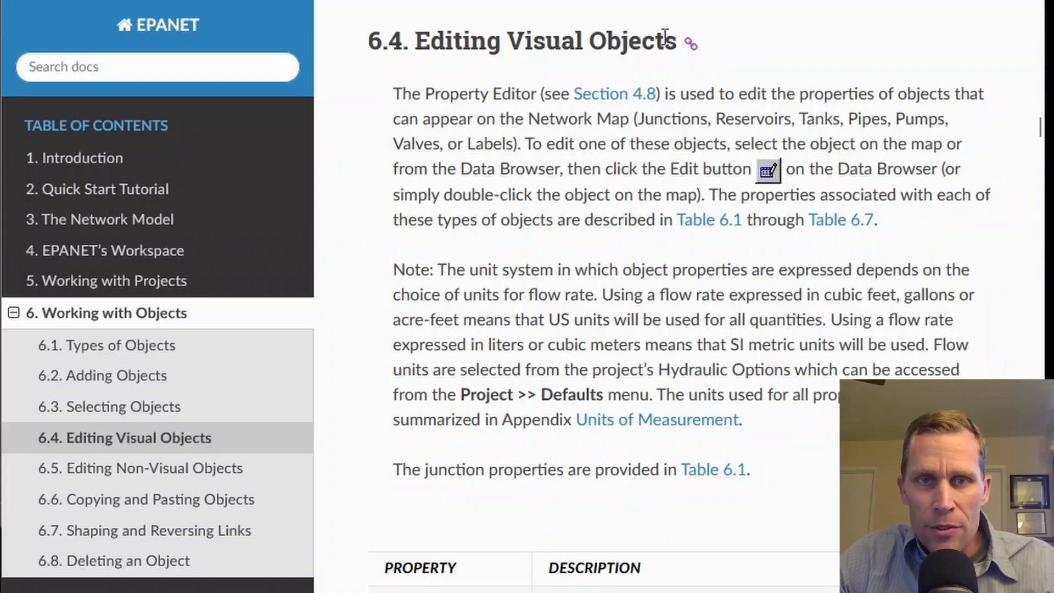
# Read the table of junction properties in section 6.4, Editing Visual Objects, of the EPANET documentation
pyautogui.click(82, 445)
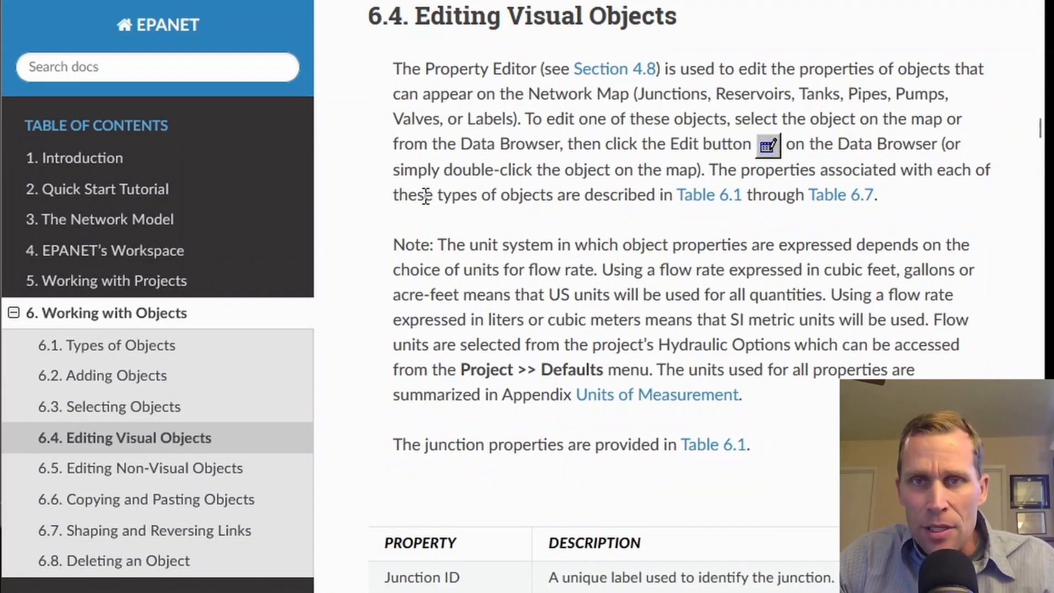
pyautogui.scroll(-8, 425, 195)
pyautogui.scroll(-1, 419, 201)
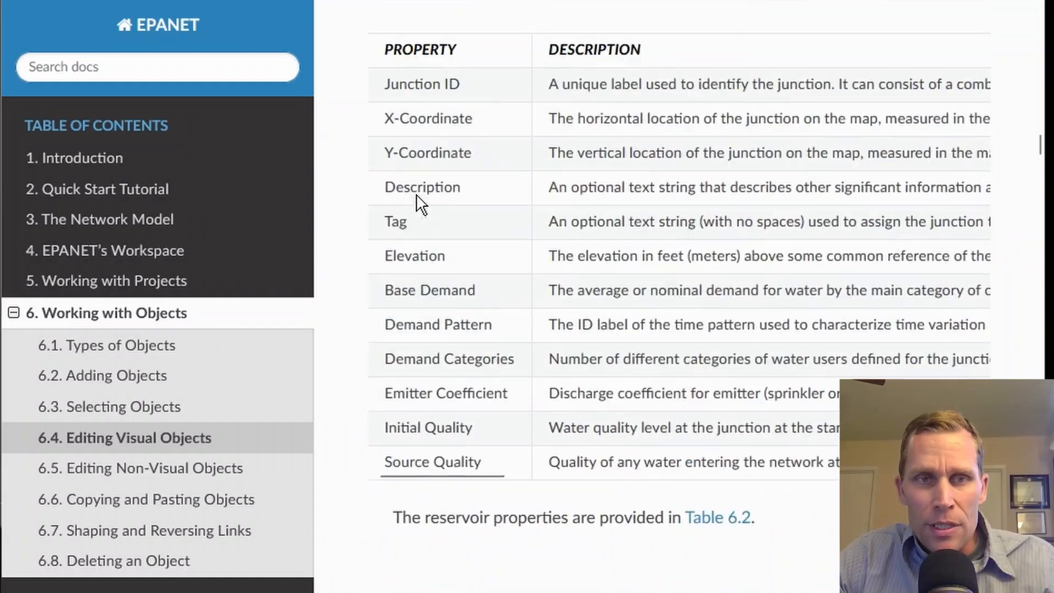
pyautogui.scroll(1, 414, 195)
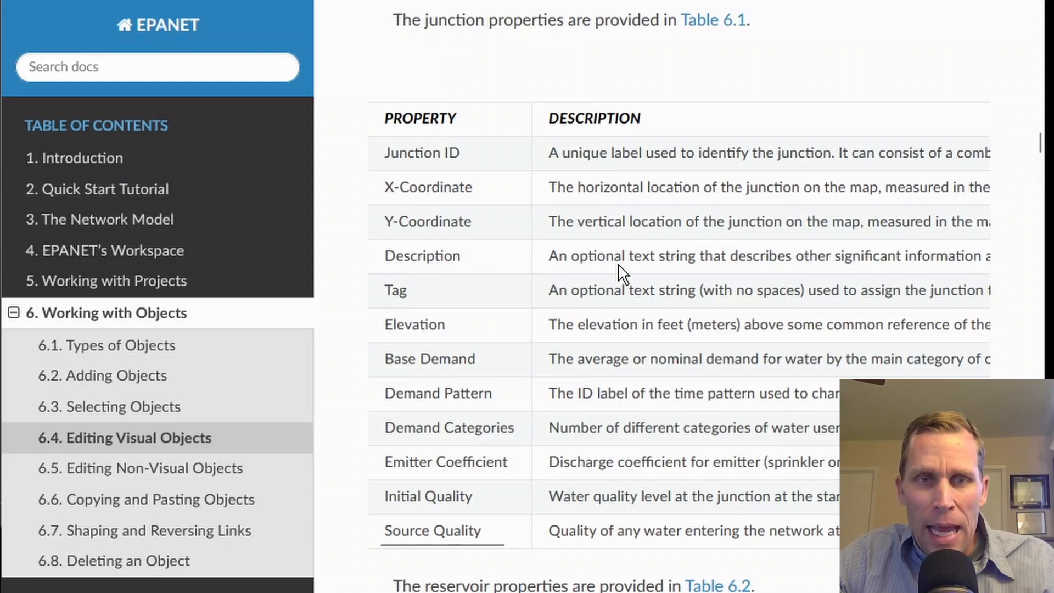
pyautogui.middleClick(348, 207)
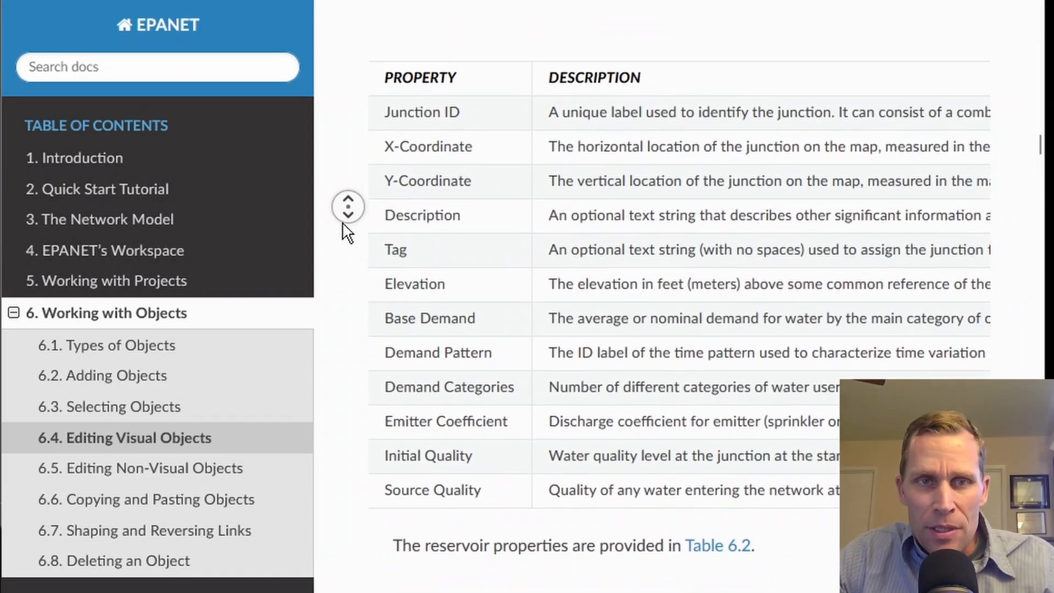
pyautogui.middleClick(343, 222)
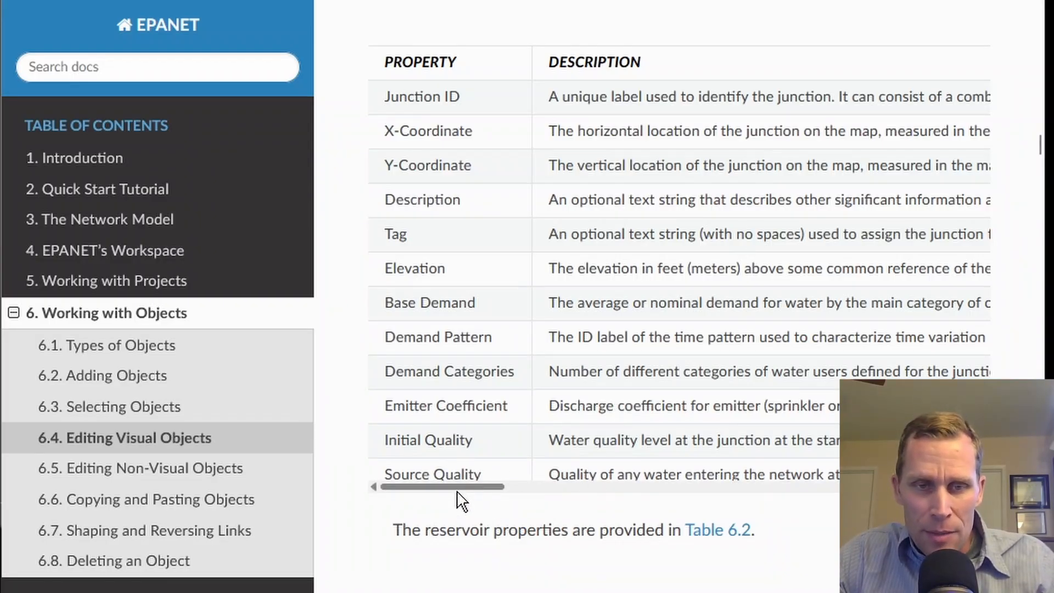
pyautogui.moveTo(458, 491); pyautogui.dragTo(367, 515)
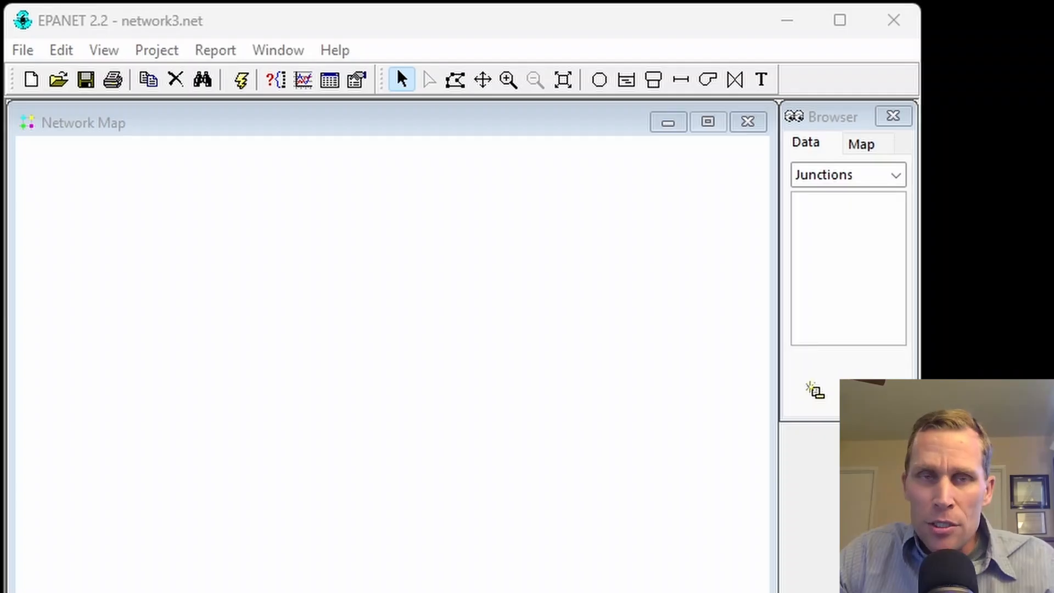
# Switch to EPANET, place a junction in the upper-left area of the network map, and check that it can be selected
pyautogui.click(512, 26)
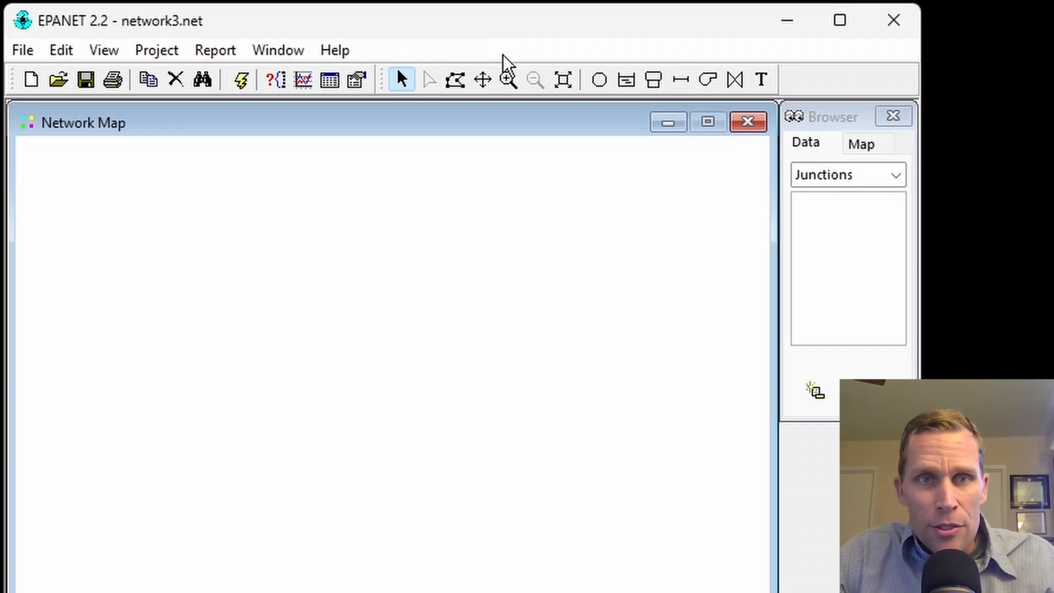
pyautogui.click(601, 83)
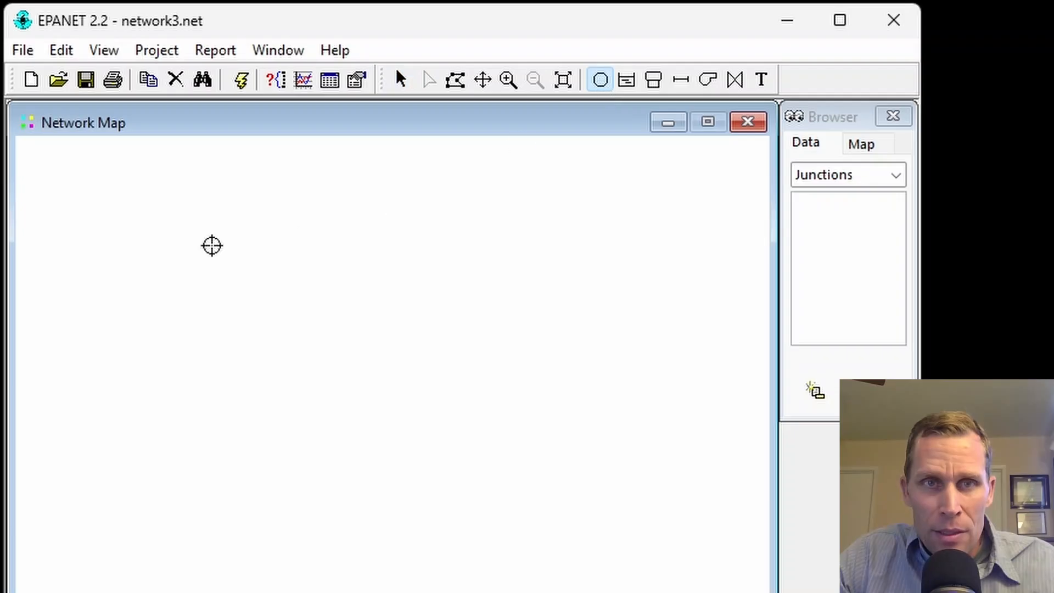
pyautogui.click(158, 222)
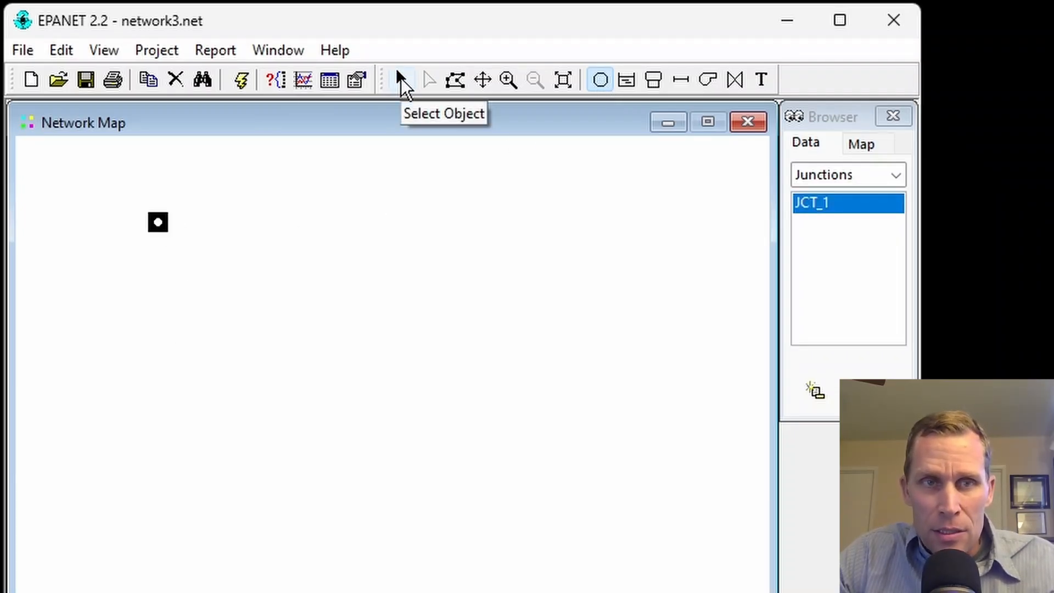
pyautogui.click(402, 82)
pyautogui.click(289, 209)
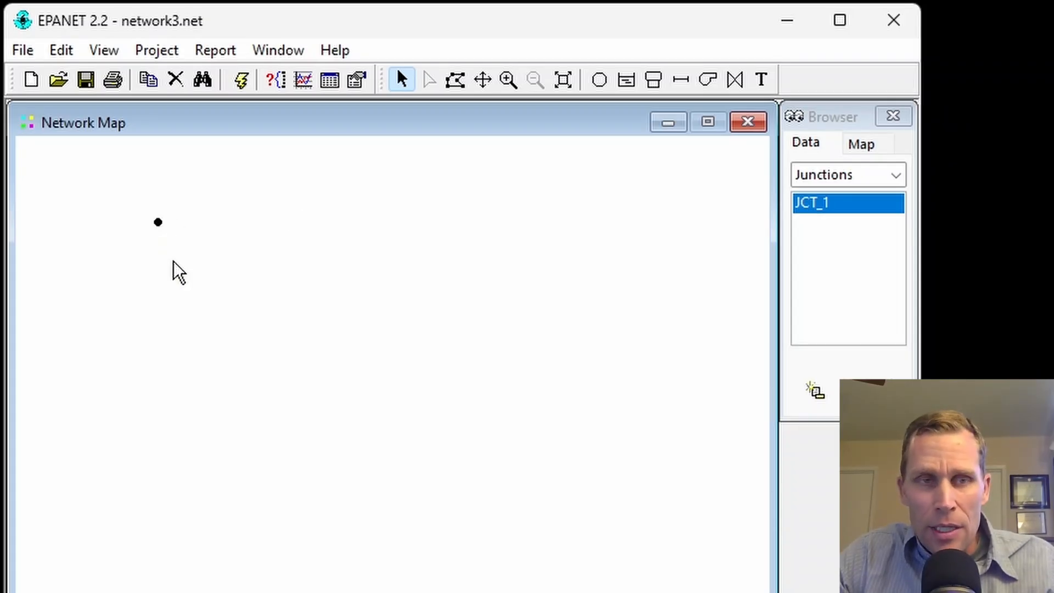
pyautogui.click(157, 222)
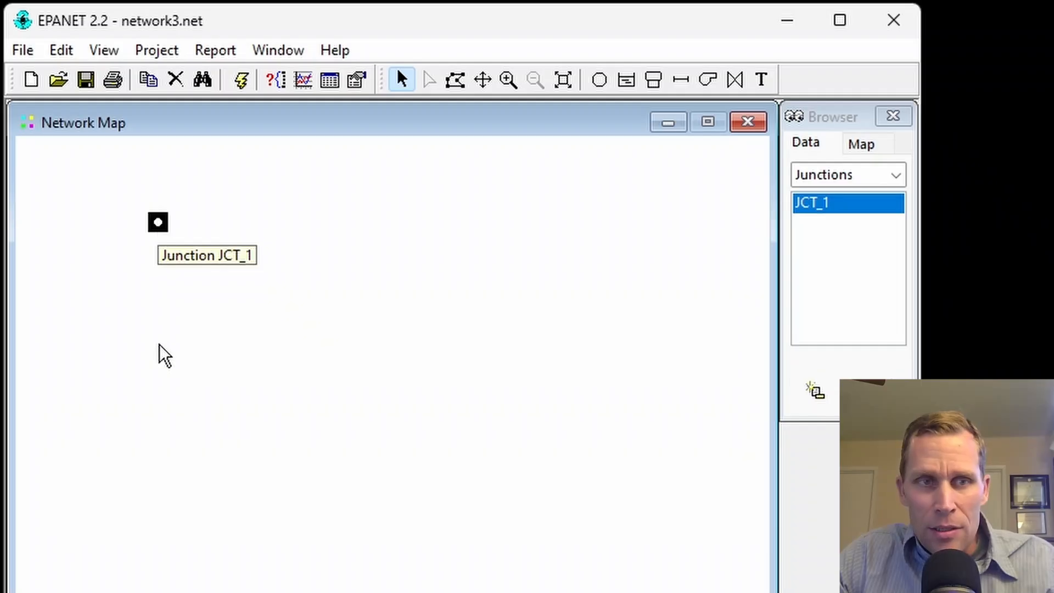
pyautogui.click(247, 213)
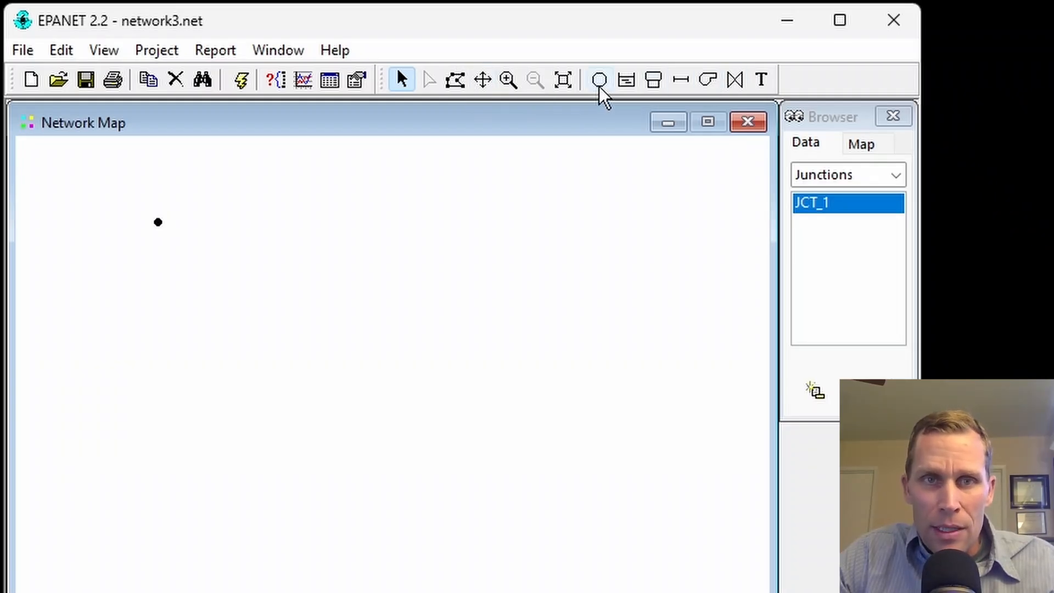
# Hide the Map toolbar and display it again
pyautogui.click(58, 52)
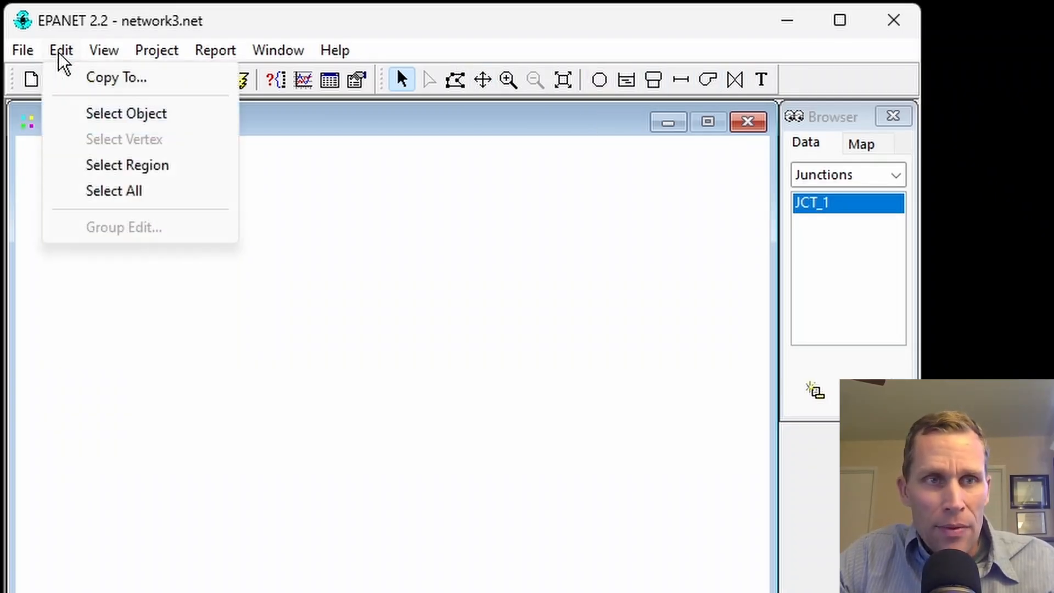
pyautogui.moveTo(98, 51)
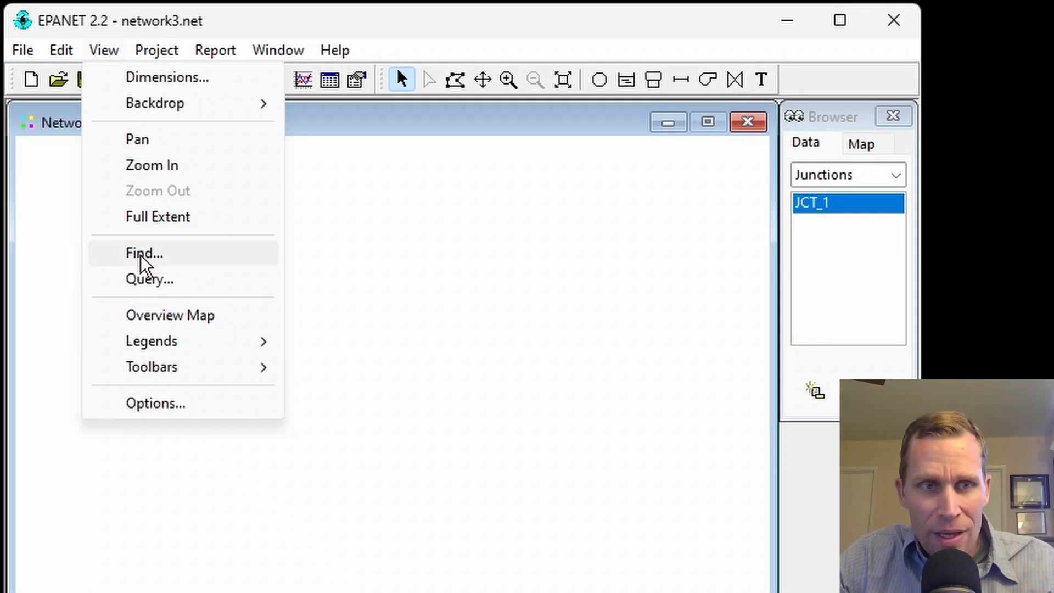
pyautogui.moveTo(177, 365)
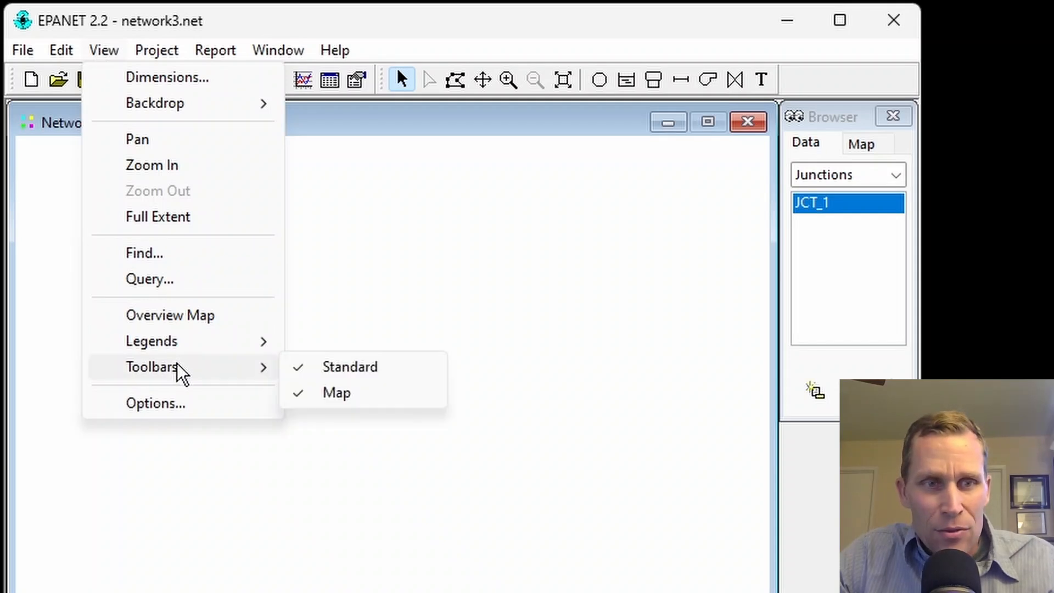
pyautogui.click(337, 394)
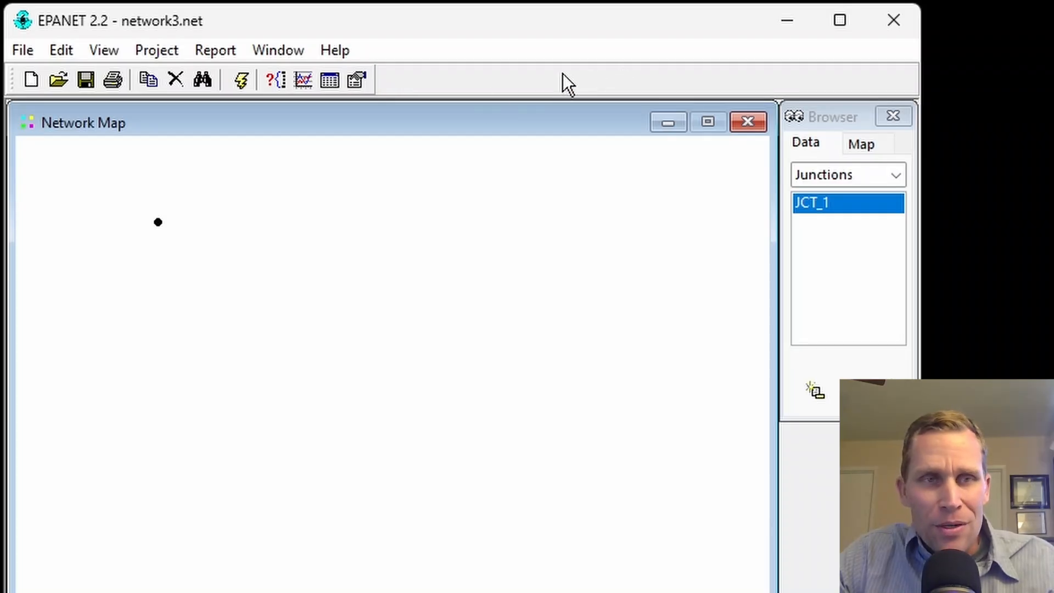
pyautogui.click(96, 57)
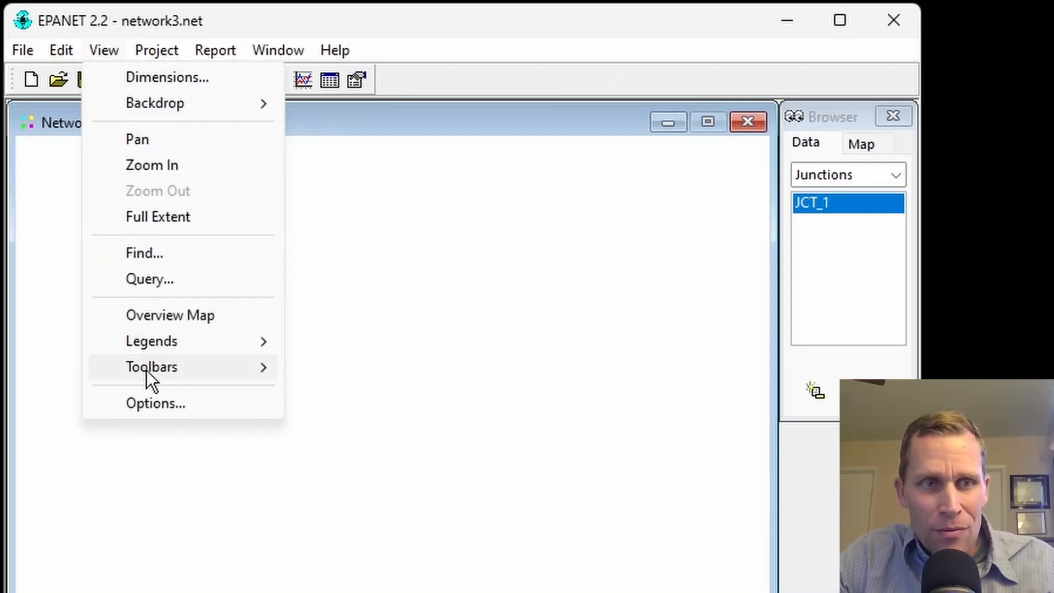
pyautogui.moveTo(146, 370)
pyautogui.click(359, 392)
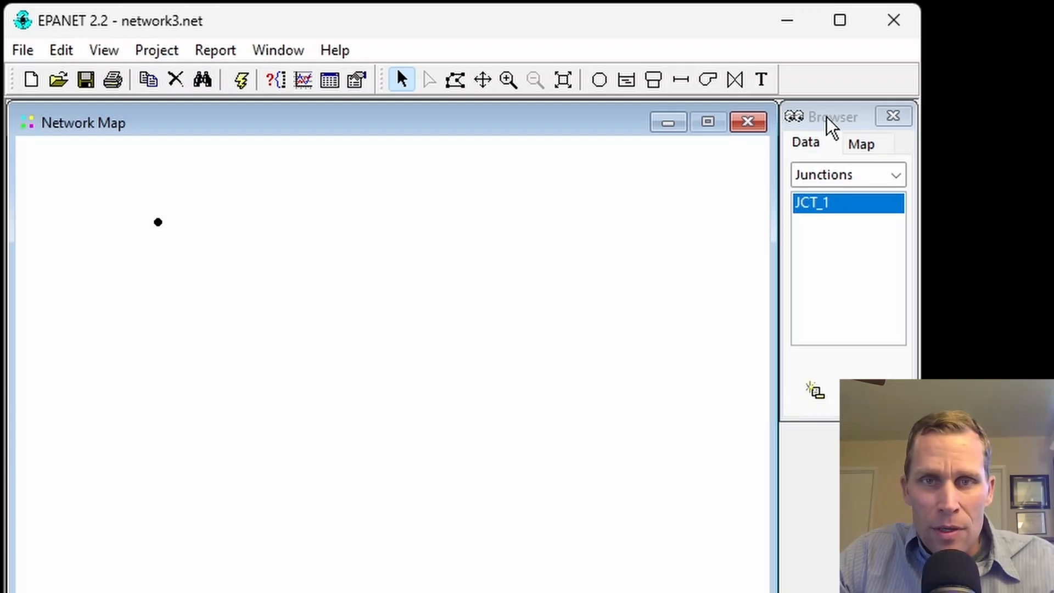
# Examine the Browser's data and map views and its object categories, and select junction JCT_1 from the Junctions list
pyautogui.click(812, 144)
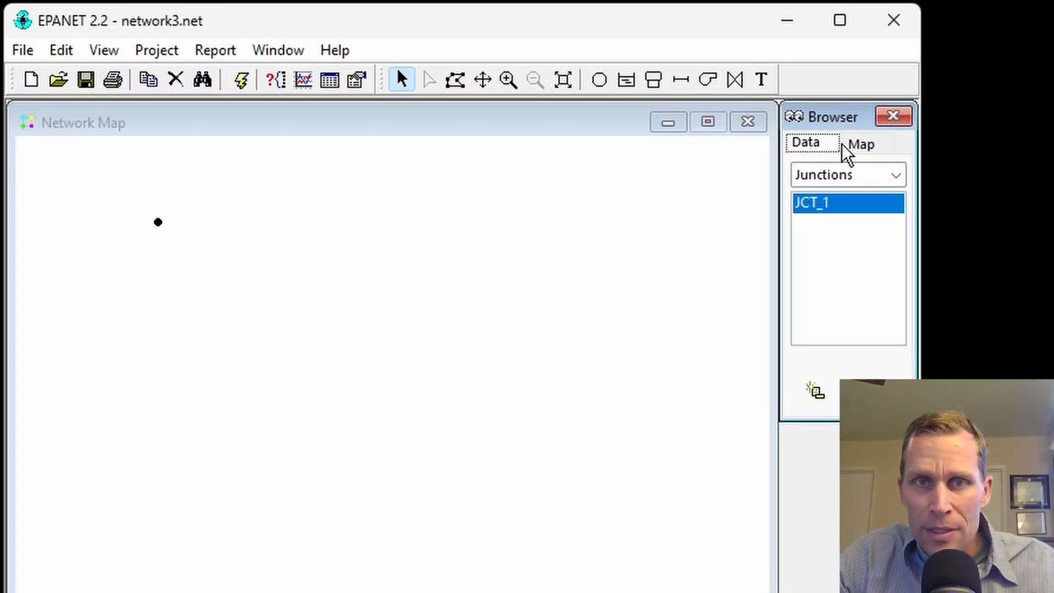
pyautogui.click(856, 145)
pyautogui.click(814, 146)
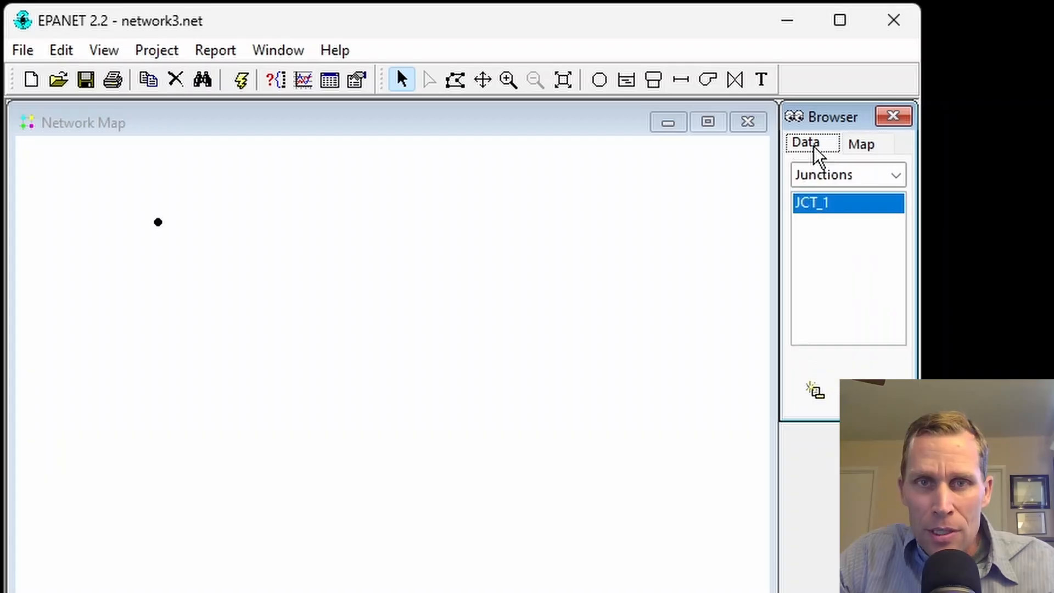
pyautogui.click(898, 176)
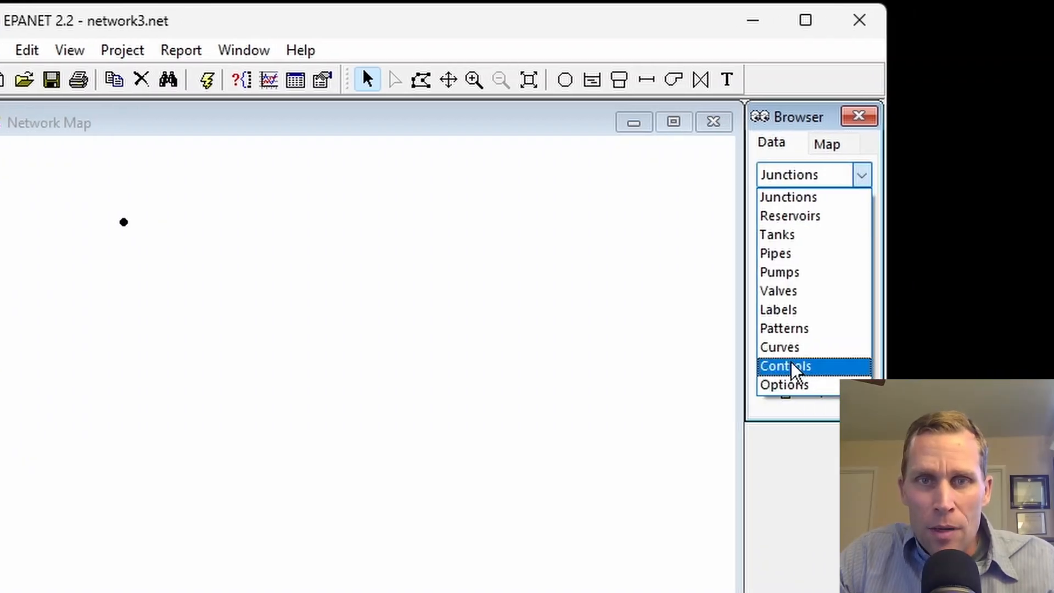
pyautogui.click(816, 196)
pyautogui.click(737, 207)
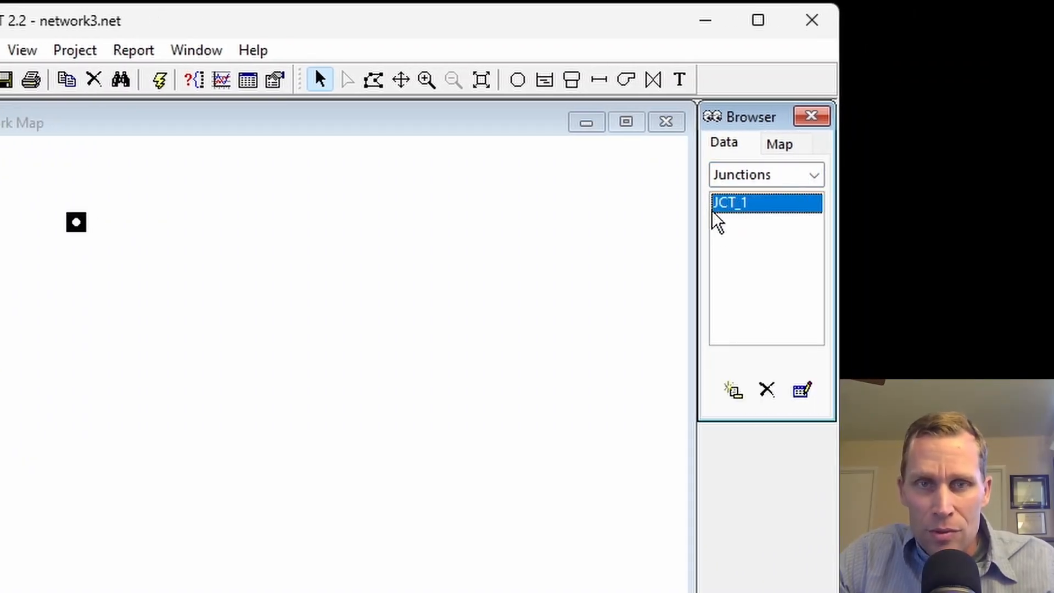
# Add a second junction through the Browser with X-Coordinate 2300 and Y-Coordinate 8500, and close its property editor
pyautogui.click(736, 390)
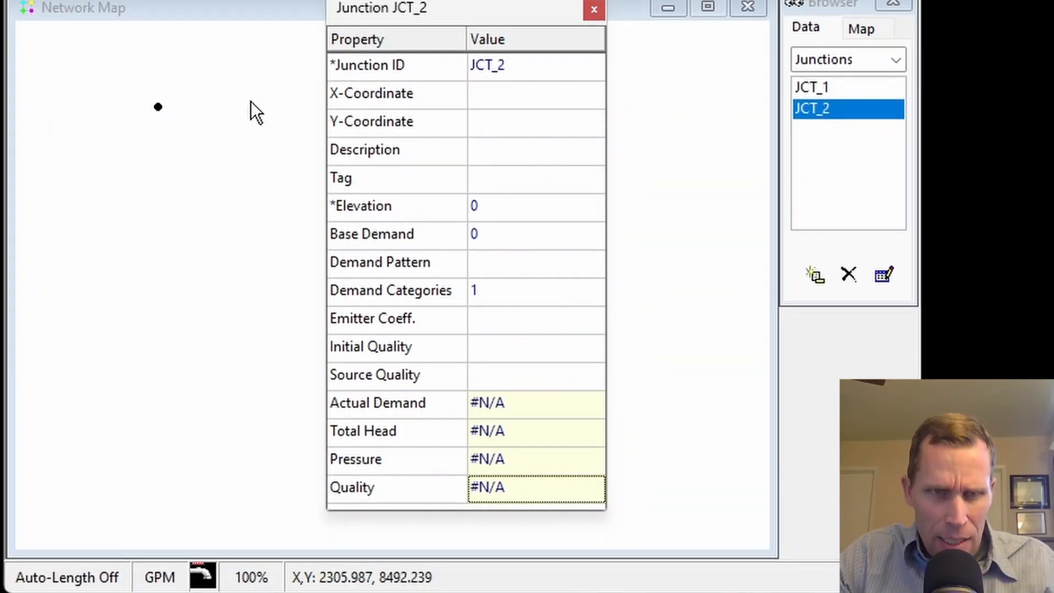
pyautogui.click(489, 92)
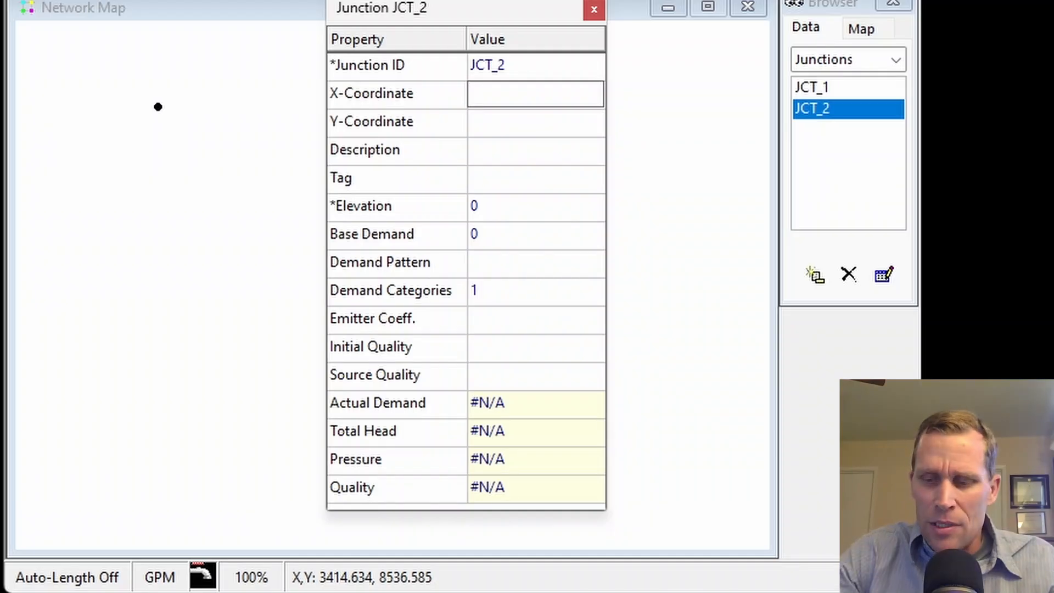
pyautogui.write('2300')
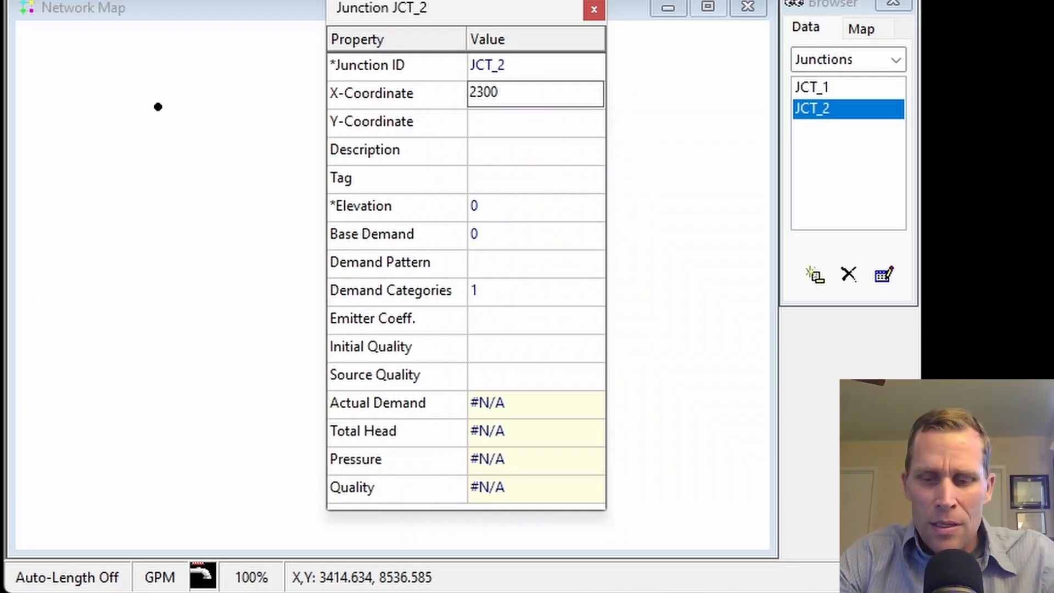
pyautogui.press('Return')
pyautogui.write('8500')
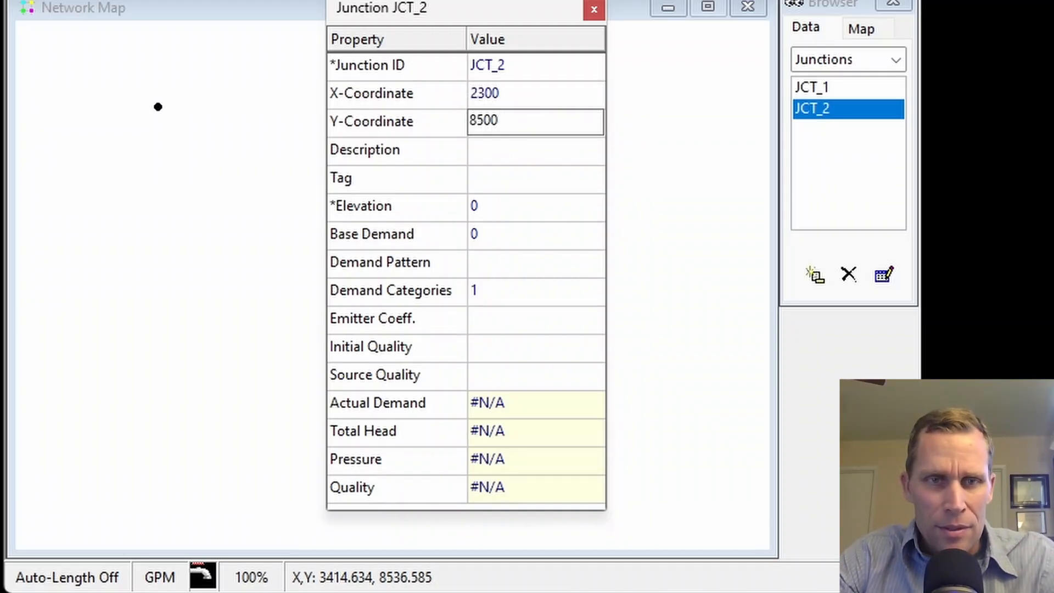
pyautogui.press('Return')
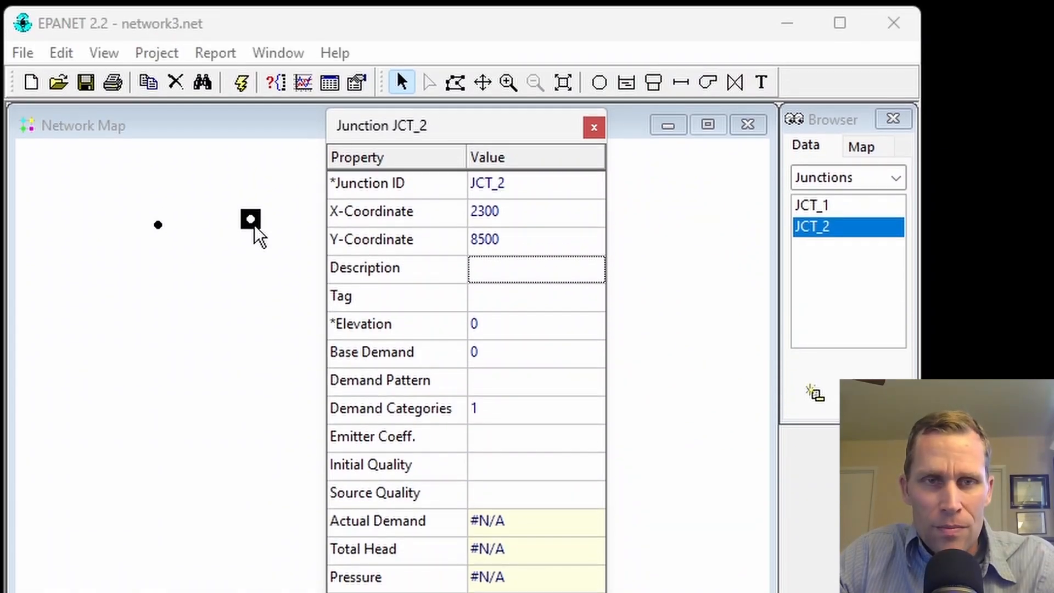
pyautogui.click(592, 127)
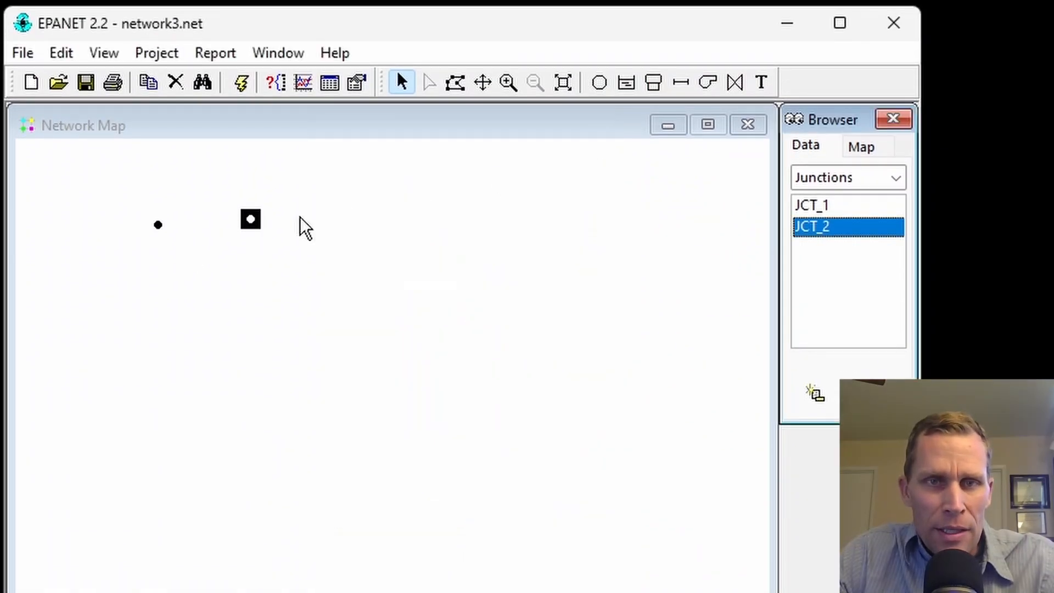
pyautogui.click(341, 239)
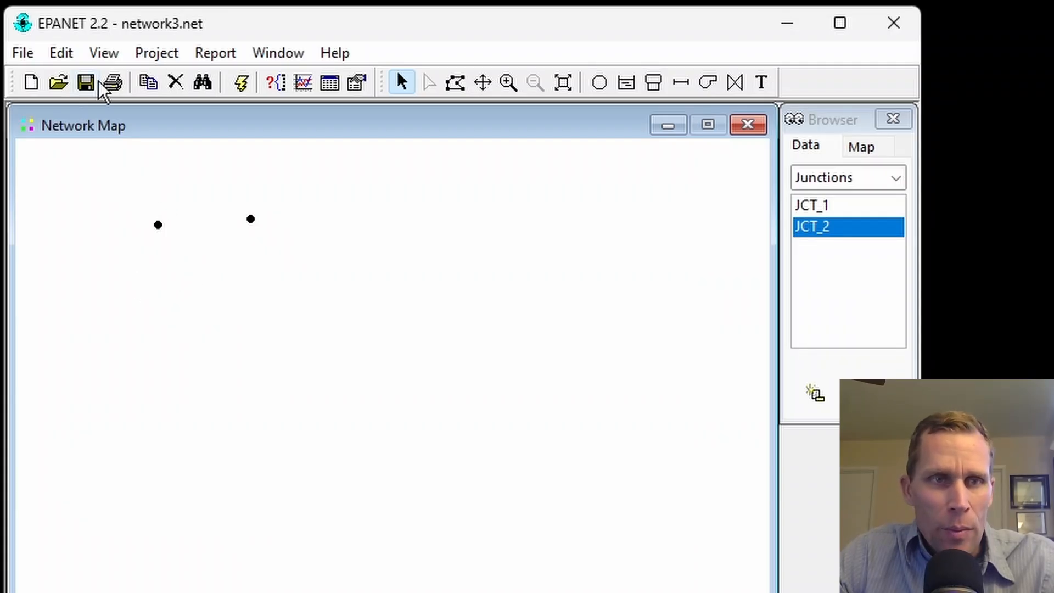
# Set the node size to 7 in the map's display options
pyautogui.click(102, 54)
pyautogui.click(159, 405)
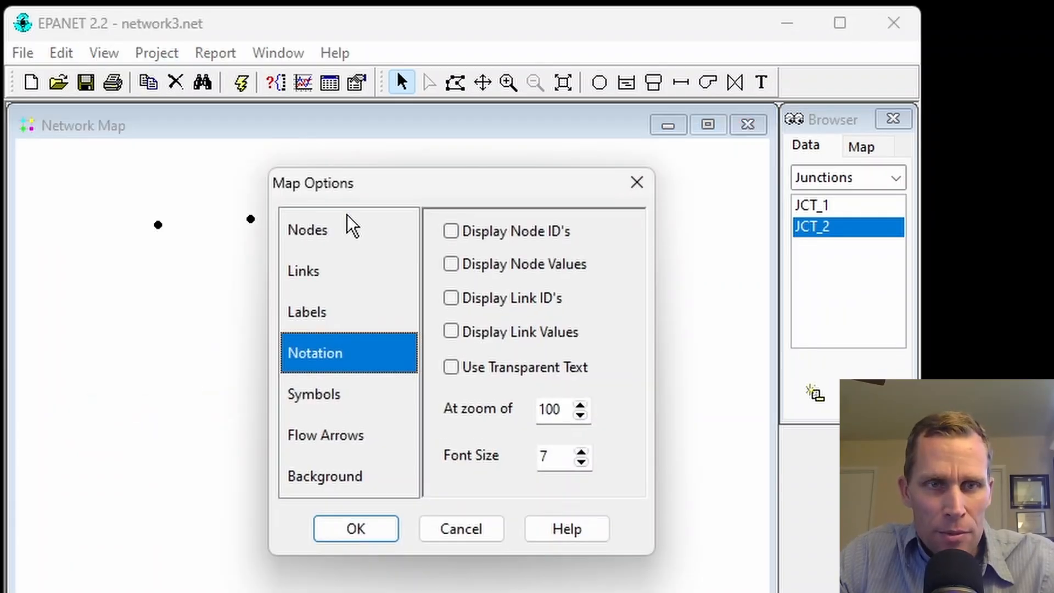
pyautogui.moveTo(365, 186); pyautogui.dragTo(433, 168)
pyautogui.click(393, 213)
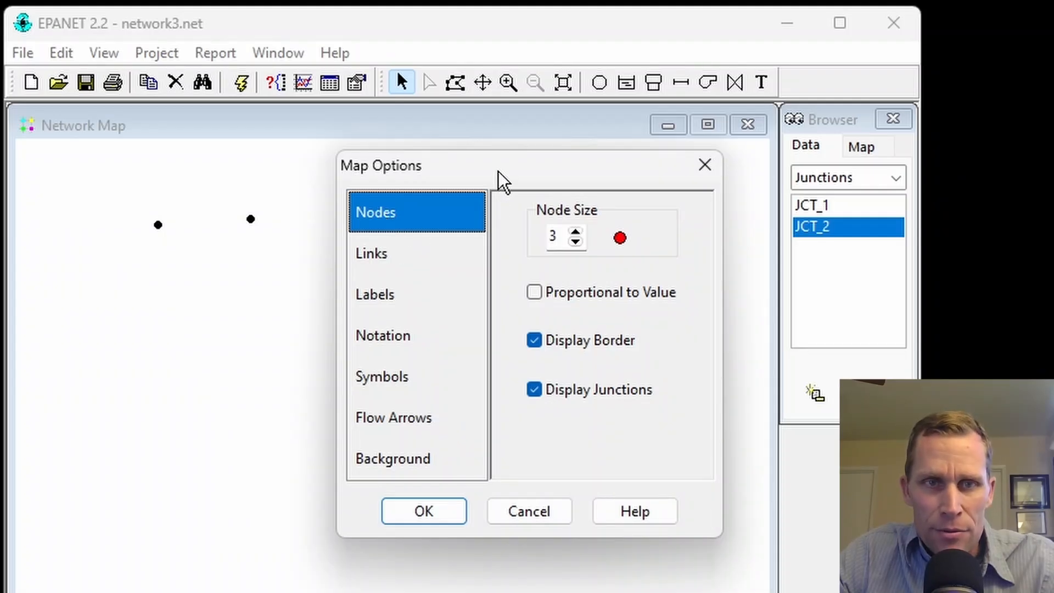
pyautogui.moveTo(495, 171); pyautogui.dragTo(498, 178)
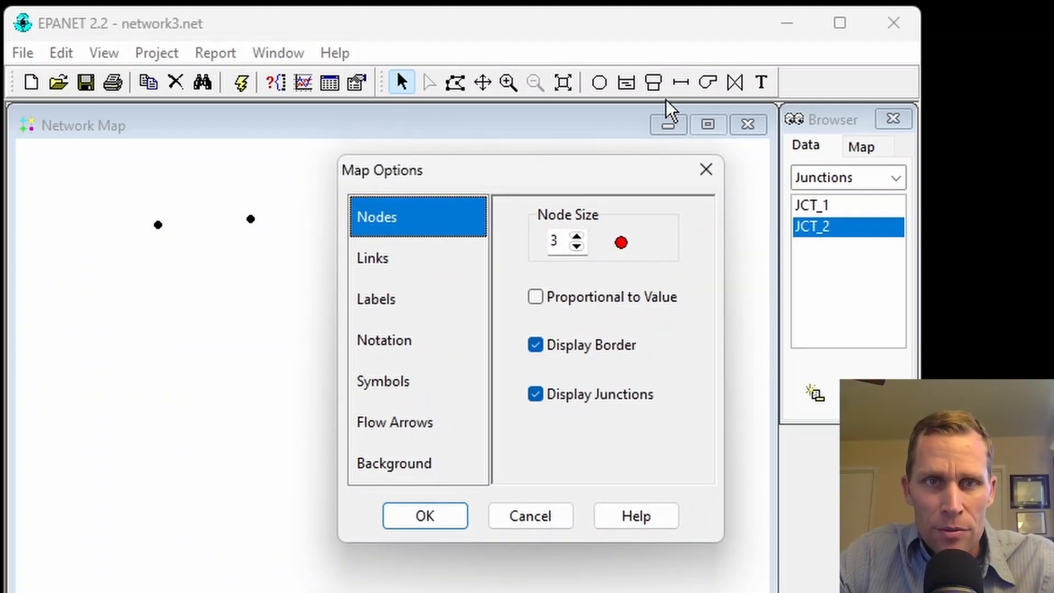
pyautogui.click(576, 235)
pyautogui.click(576, 236)
pyautogui.click(575, 235)
pyautogui.click(576, 236)
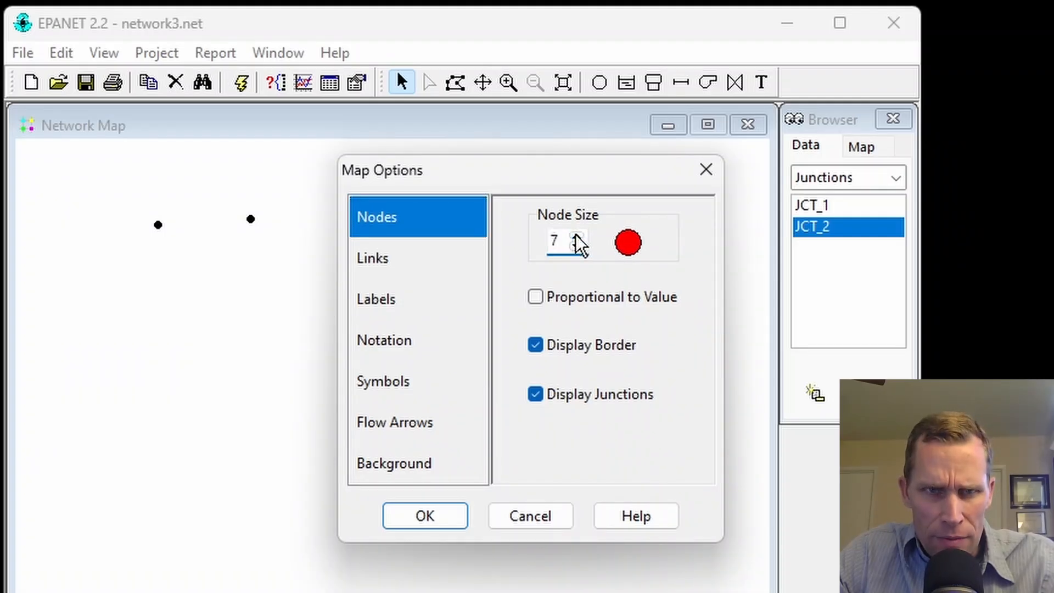
# Try out the Proportional to Value and Display Border options for the map nodes
pyautogui.click(533, 299)
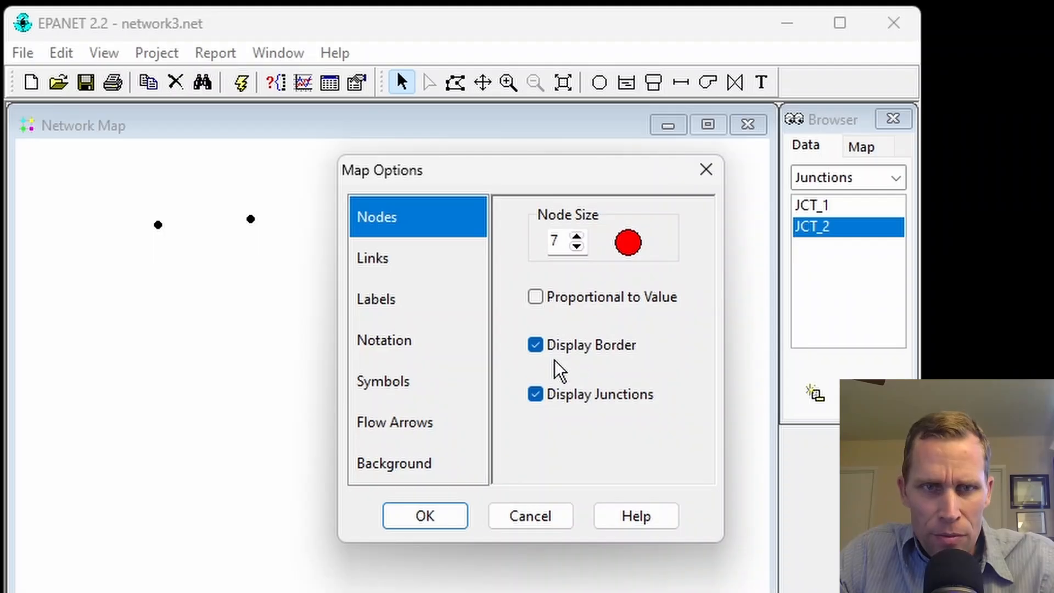
pyautogui.click(535, 350)
pyautogui.click(534, 350)
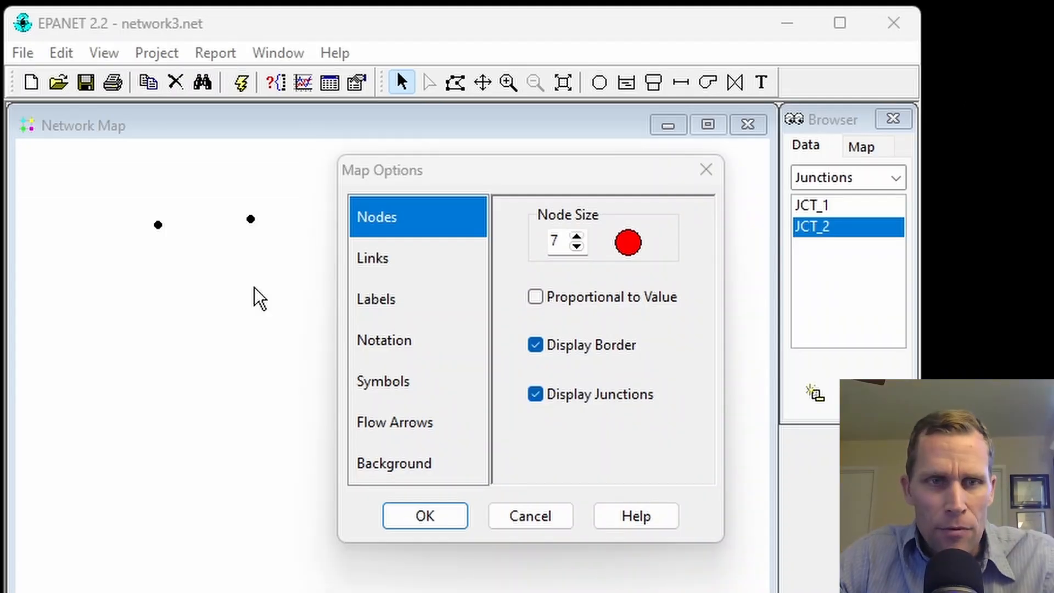
# Turn on the display of node IDs and node values in the map's notation options with font size 10, and apply
pyautogui.click(387, 343)
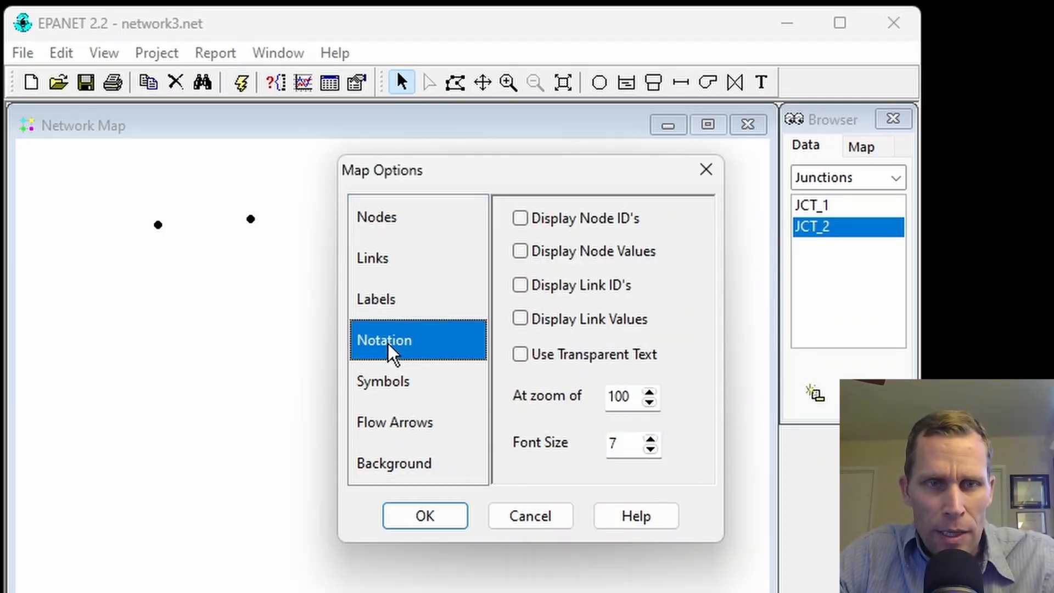
pyautogui.click(515, 219)
pyautogui.click(519, 252)
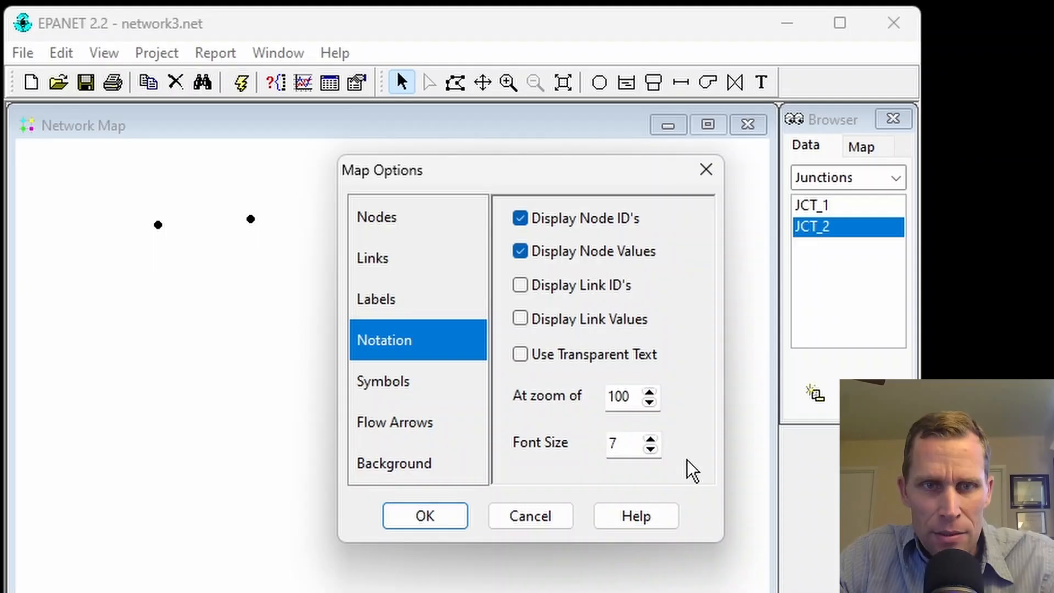
pyautogui.click(650, 439)
pyautogui.click(651, 439)
pyautogui.click(650, 438)
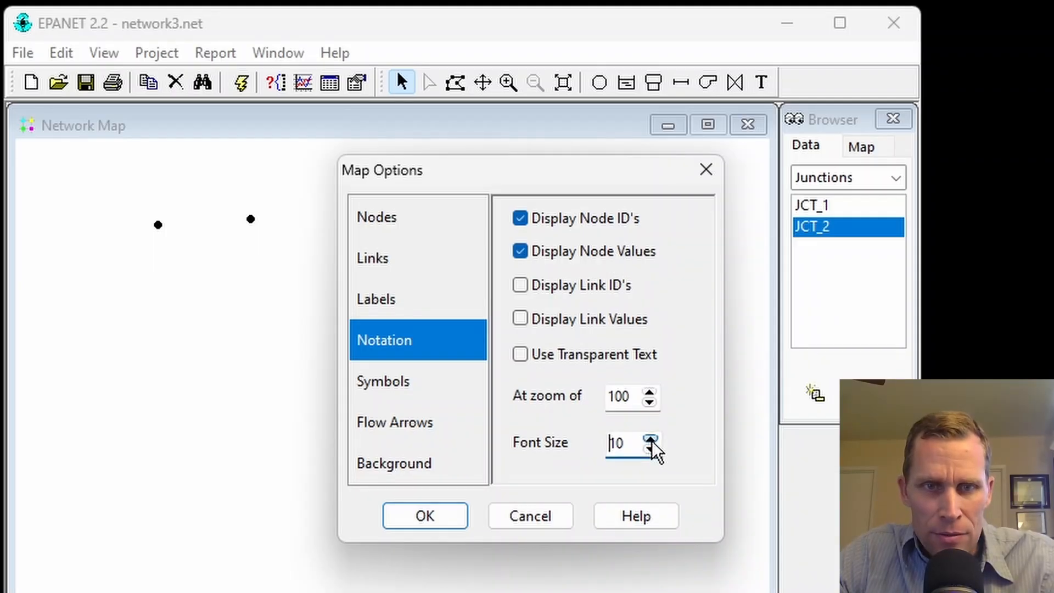
pyautogui.click(443, 519)
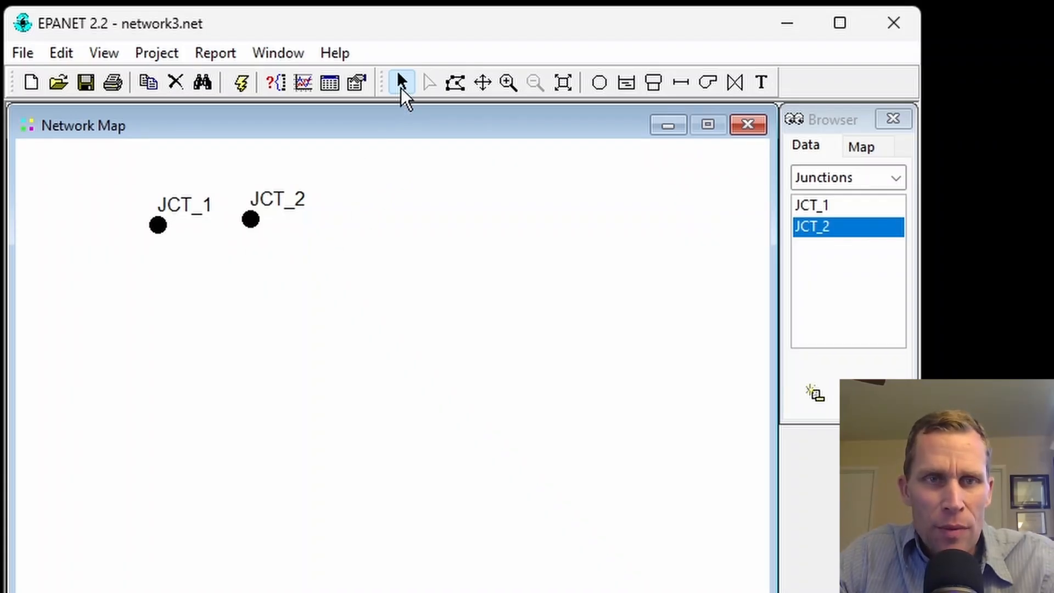
# Move junction JCT_2 slightly down on the map to about X 2217, Y 8248, and open its property editor beside the junctions
pyautogui.click(248, 218)
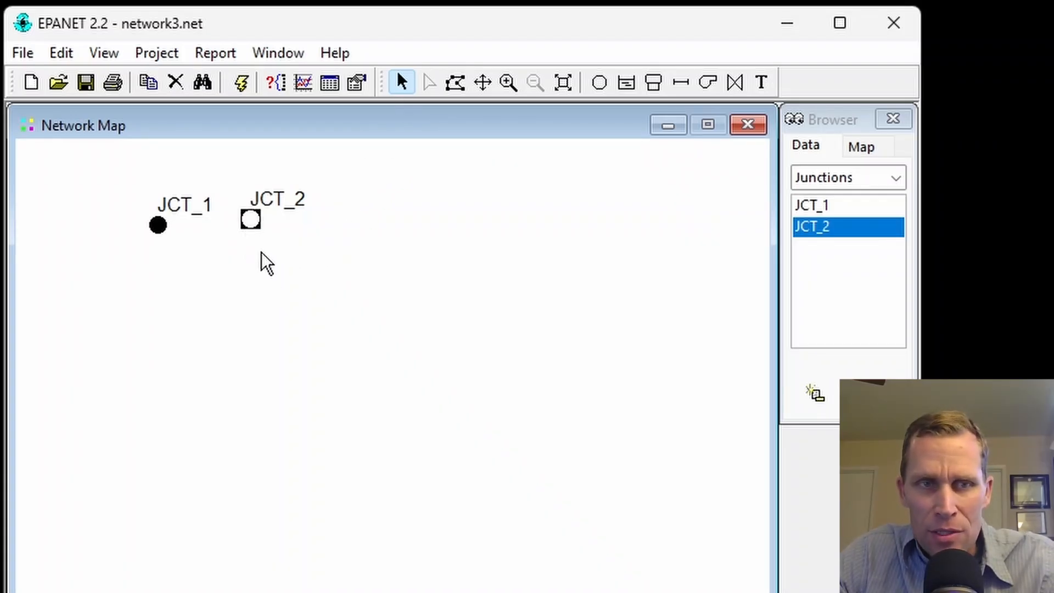
pyautogui.moveTo(249, 223)
pyautogui.mouseDown()
pyautogui.moveTo(258, 257)
pyautogui.moveTo(214, 283)
pyautogui.moveTo(248, 232)
pyautogui.mouseUp()
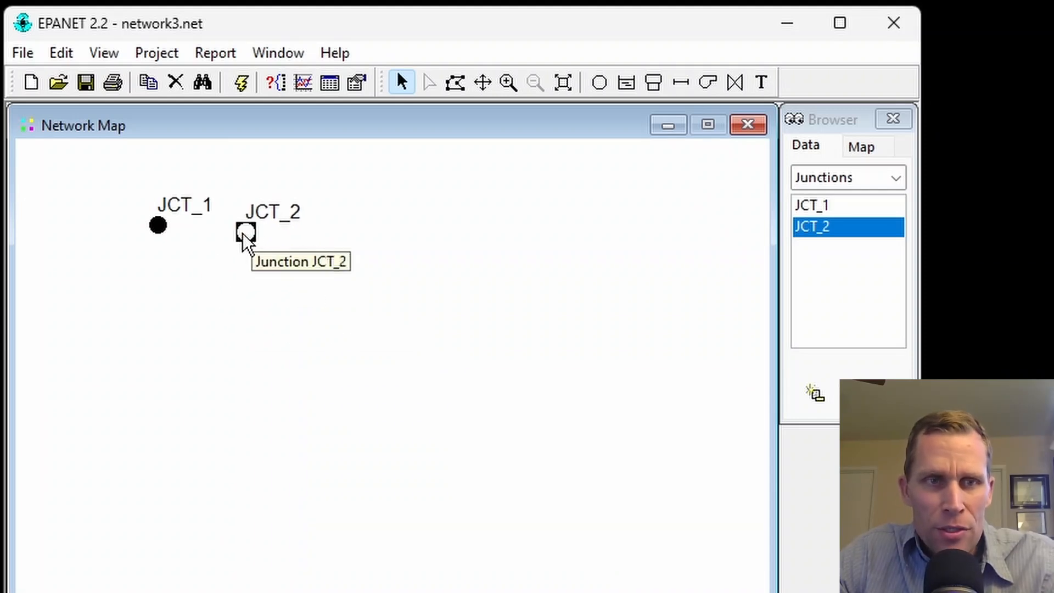
pyautogui.rightClick(245, 234)
pyautogui.click(301, 335)
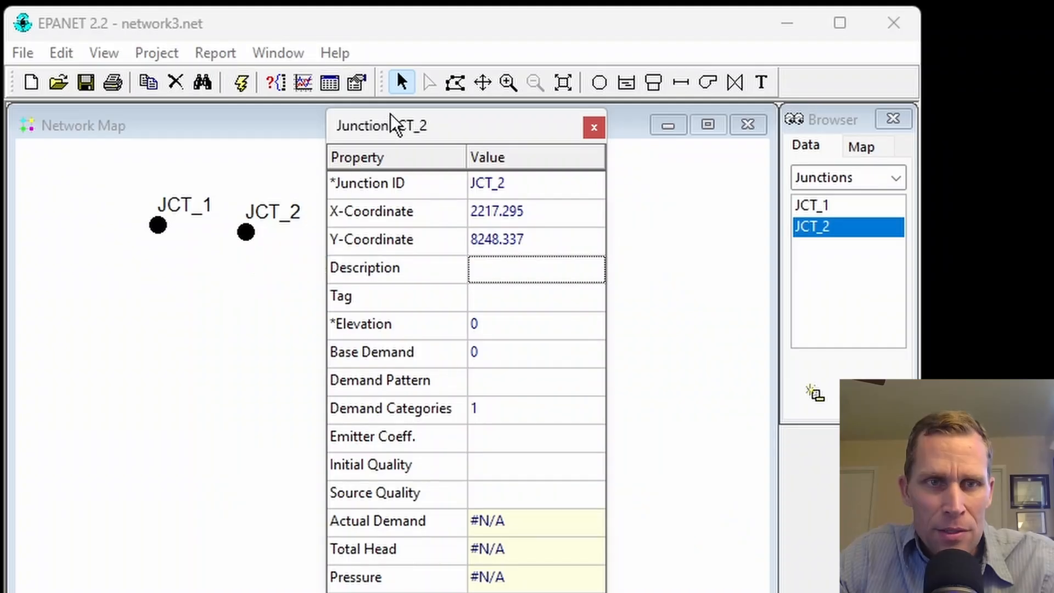
pyautogui.moveTo(390, 114); pyautogui.dragTo(406, 130)
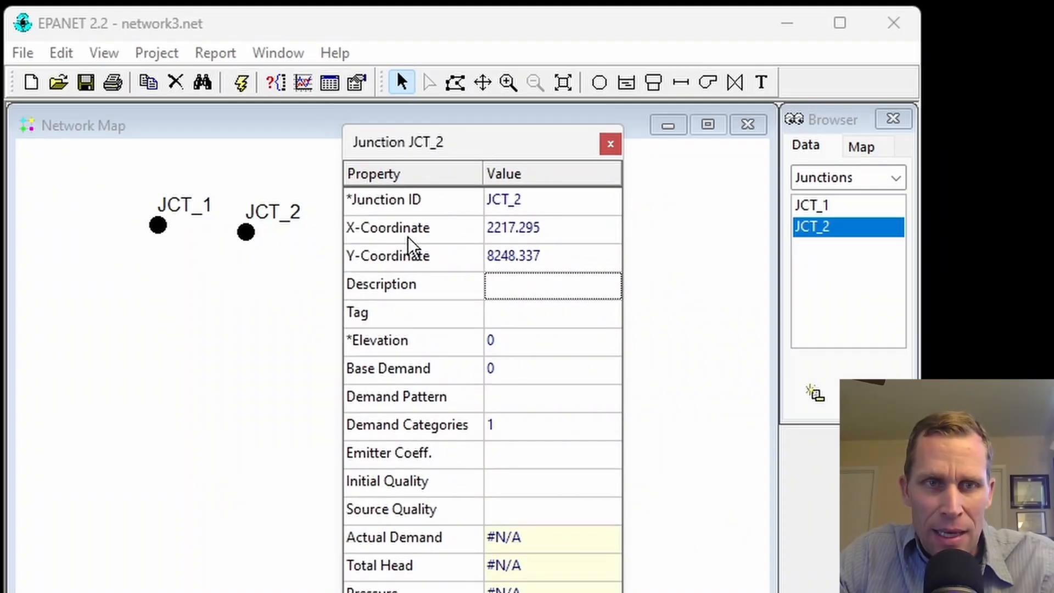
pyautogui.moveTo(446, 138); pyautogui.dragTo(476, 139)
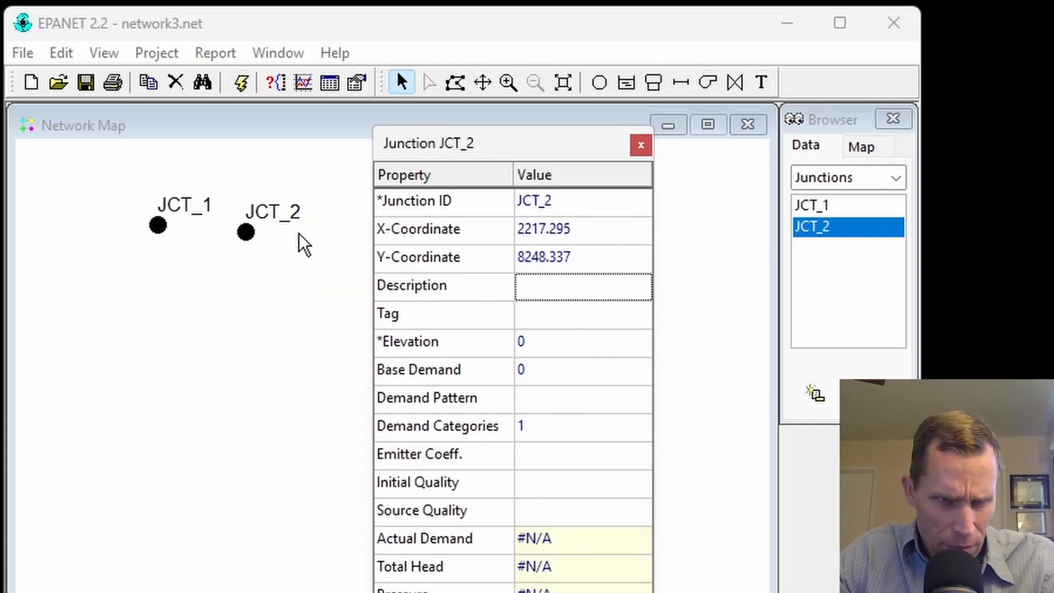
# Set the X-Coordinate of junction JCT_2 to 3200 and close its property editor
pyautogui.click(580, 226)
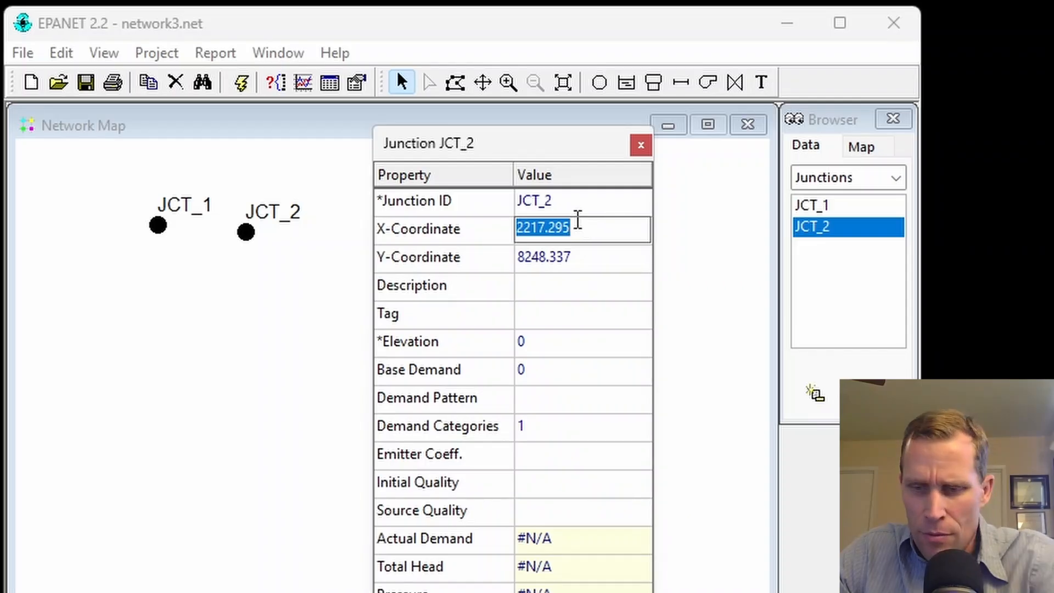
pyautogui.write('3200')
pyautogui.press('Return')
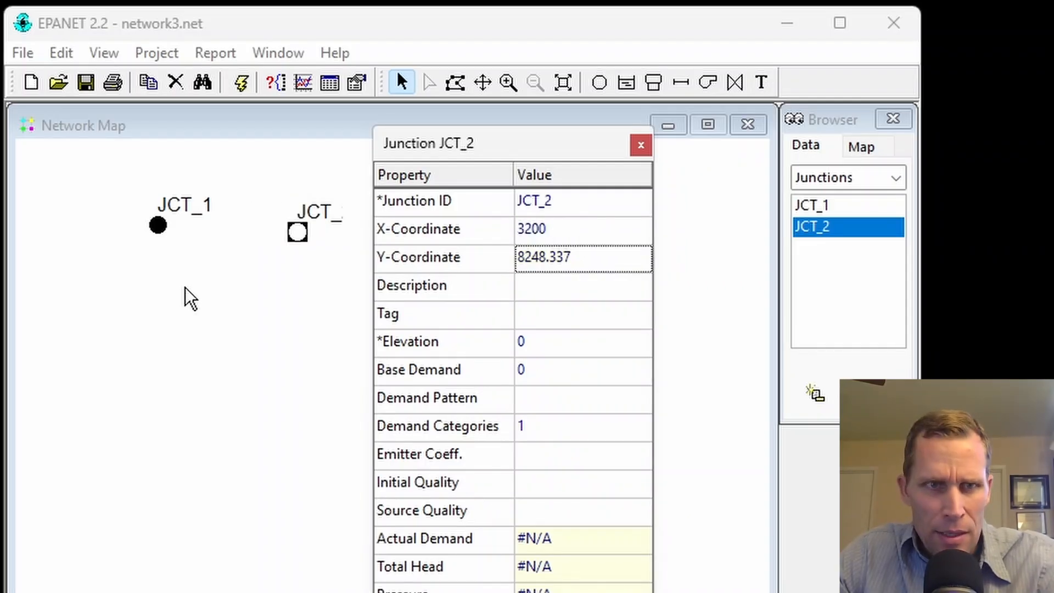
pyautogui.moveTo(432, 142); pyautogui.dragTo(484, 142)
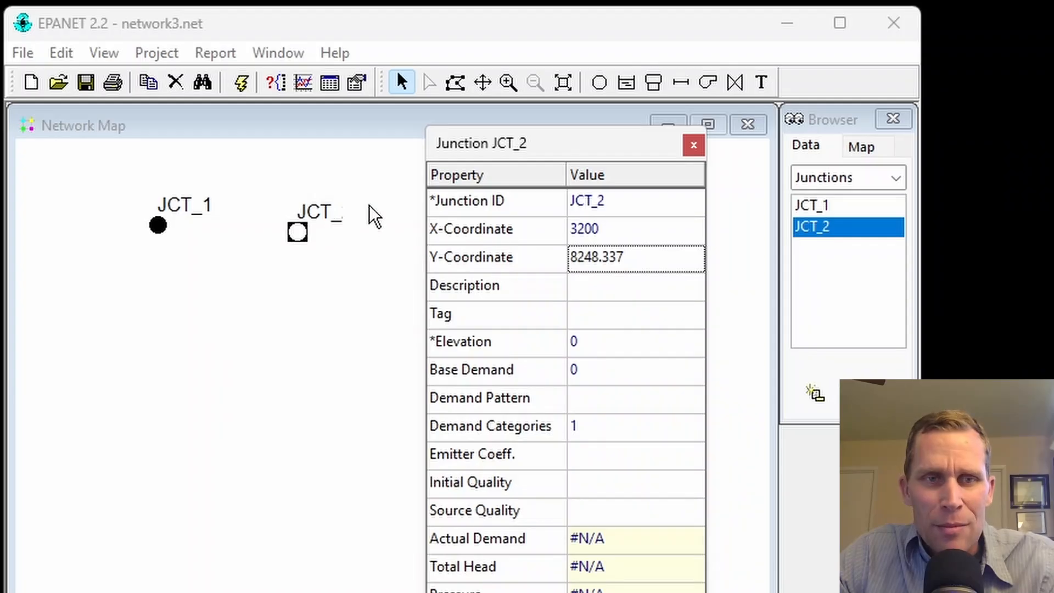
pyautogui.click(693, 144)
# Move junction JCT_2 on the map to just below JCT_1, at about X 1042, Y 7184
pyautogui.click(479, 84)
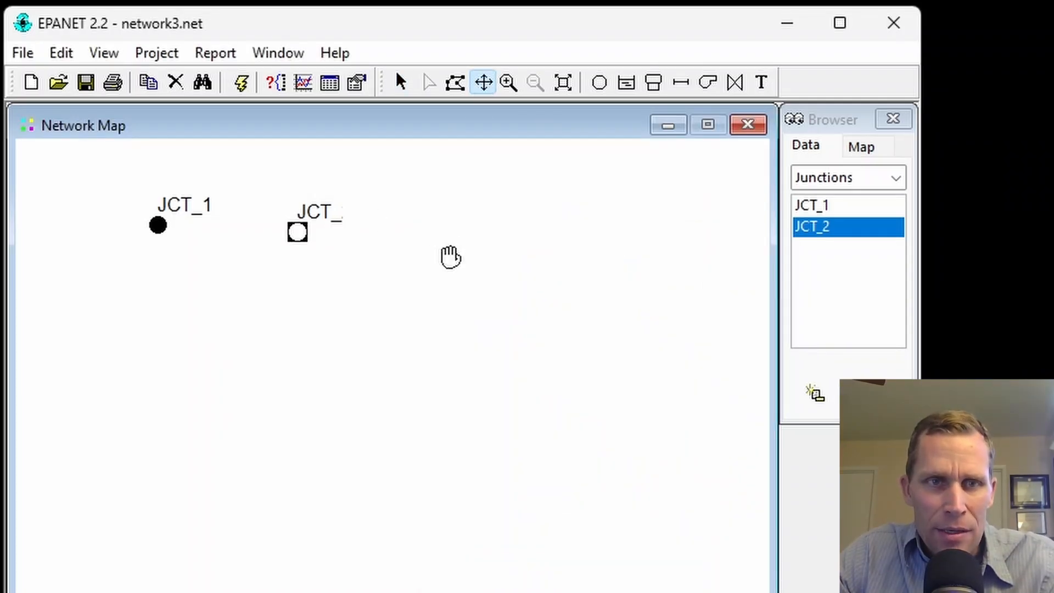
pyautogui.moveTo(449, 254); pyautogui.dragTo(436, 257)
pyautogui.click(434, 263)
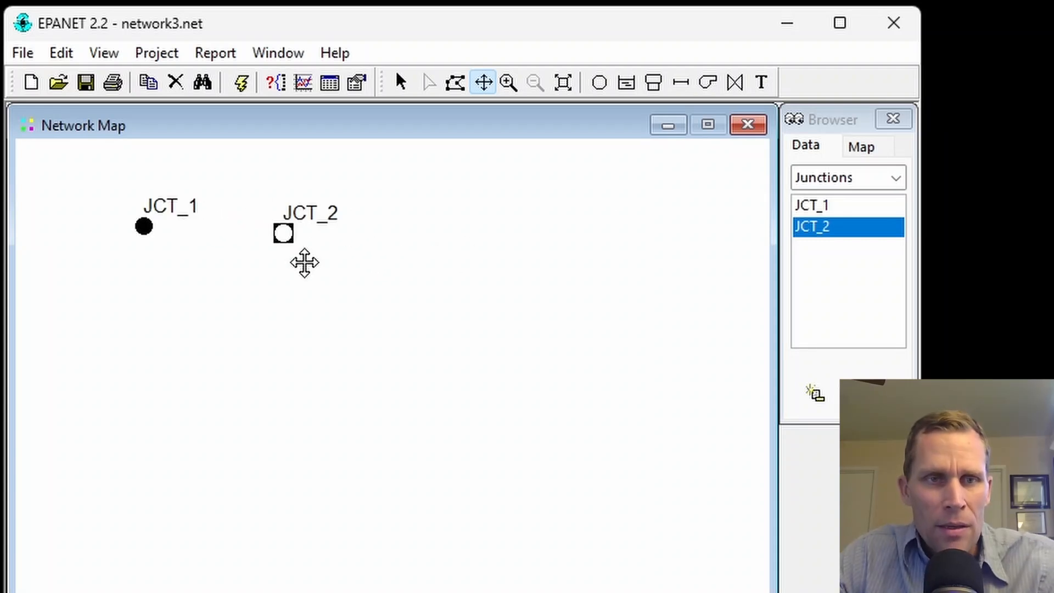
pyautogui.click(404, 82)
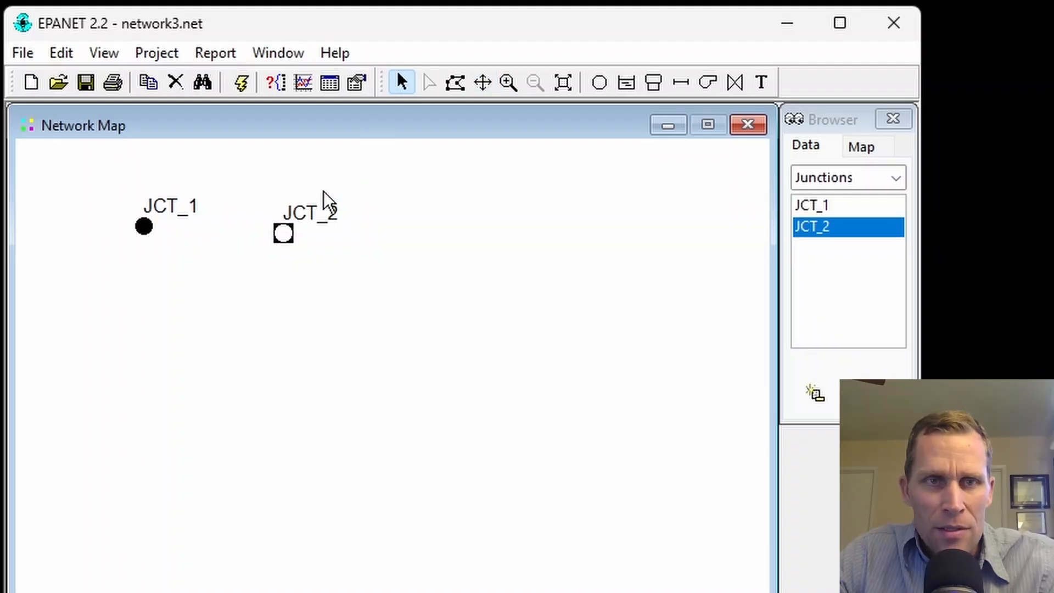
pyautogui.moveTo(285, 232)
pyautogui.mouseDown()
pyautogui.moveTo(249, 236)
pyautogui.moveTo(262, 242)
pyautogui.moveTo(170, 288)
pyautogui.mouseUp()
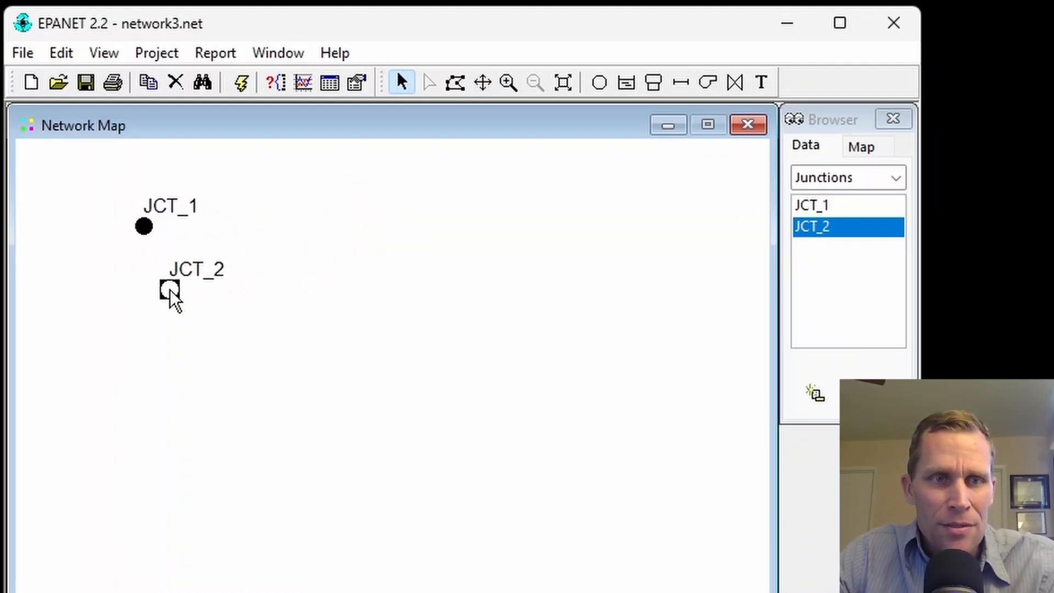
# View the properties of junction JCT_2 from its map symbol in two different ways, closing the property editor each time
pyautogui.rightClick(167, 294)
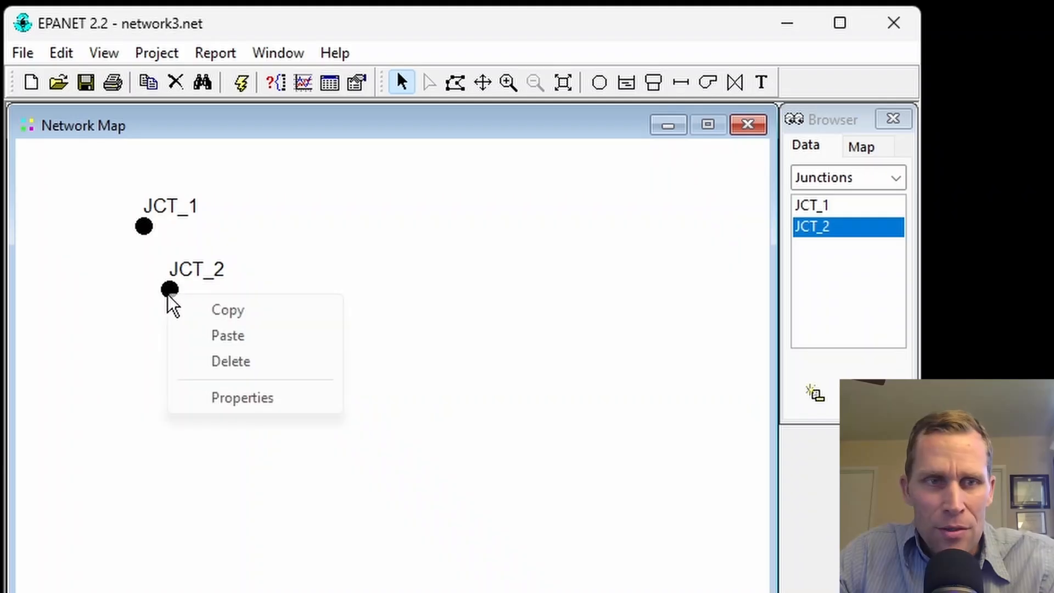
pyautogui.click(216, 400)
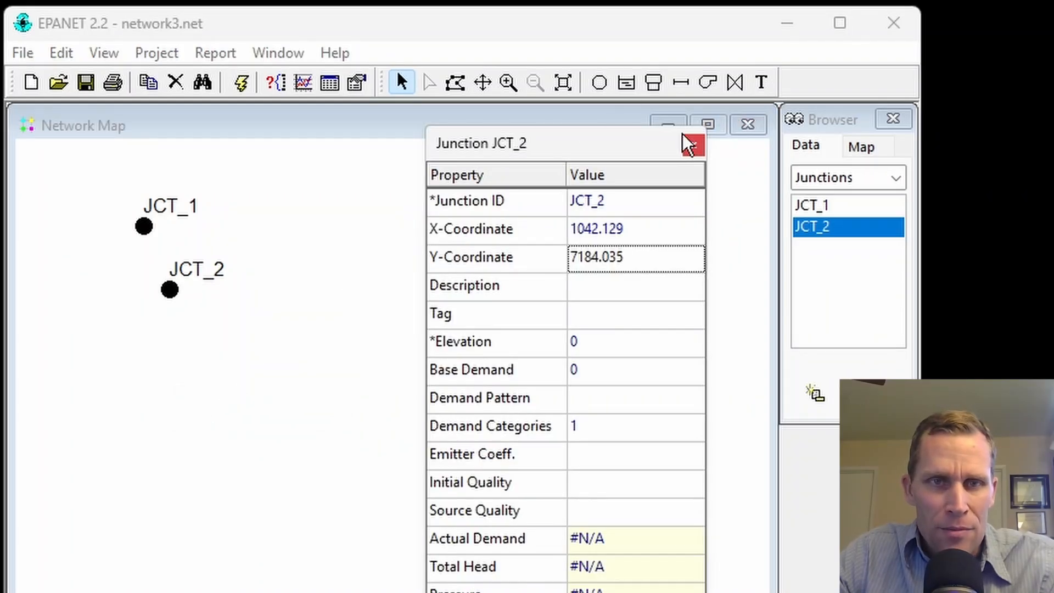
pyautogui.moveTo(631, 142); pyautogui.dragTo(512, 141)
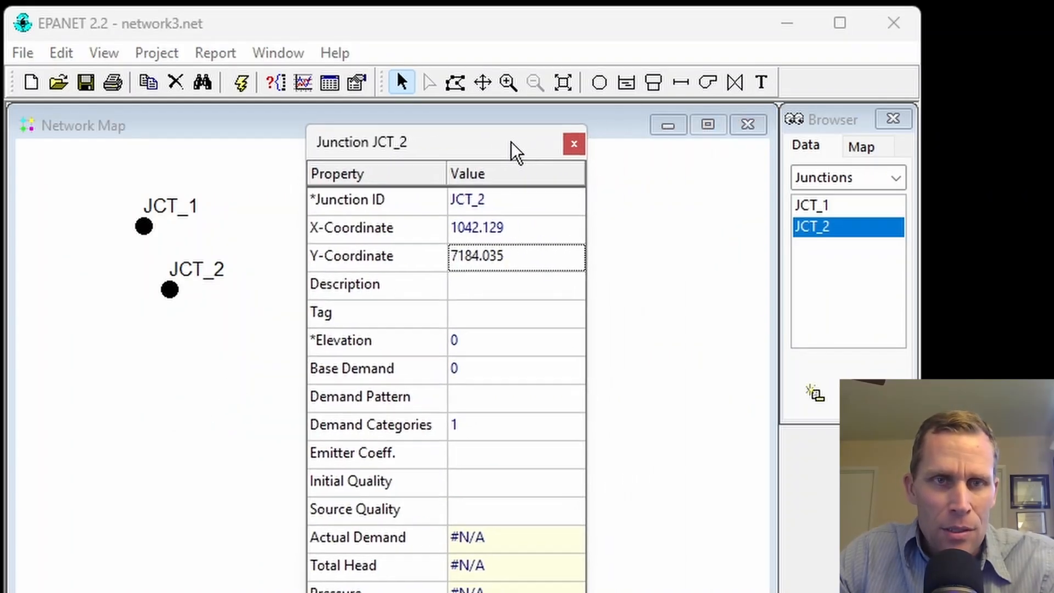
pyautogui.click(573, 143)
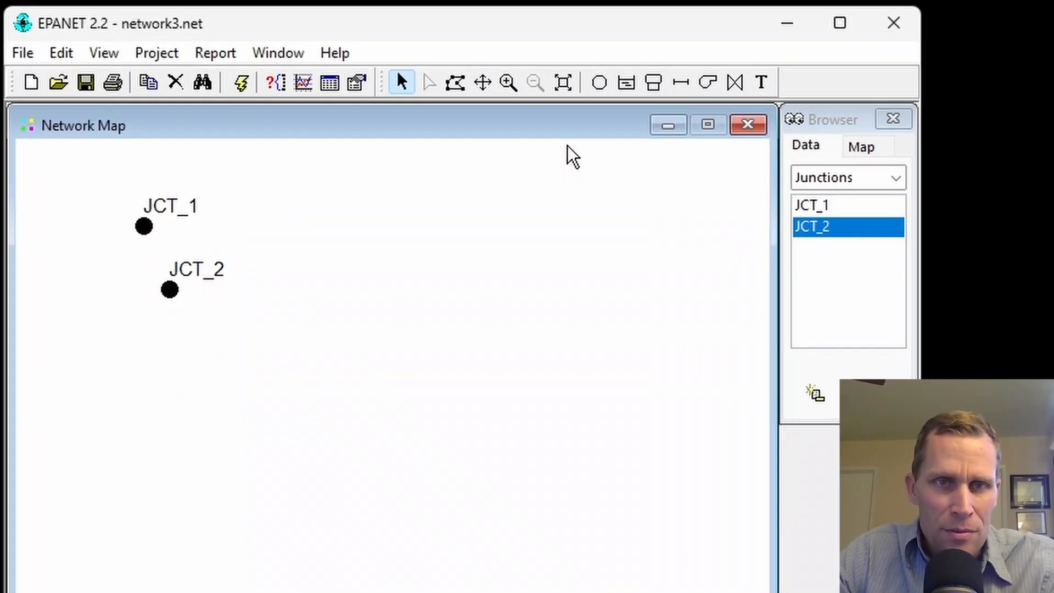
pyautogui.doubleClick(166, 293)
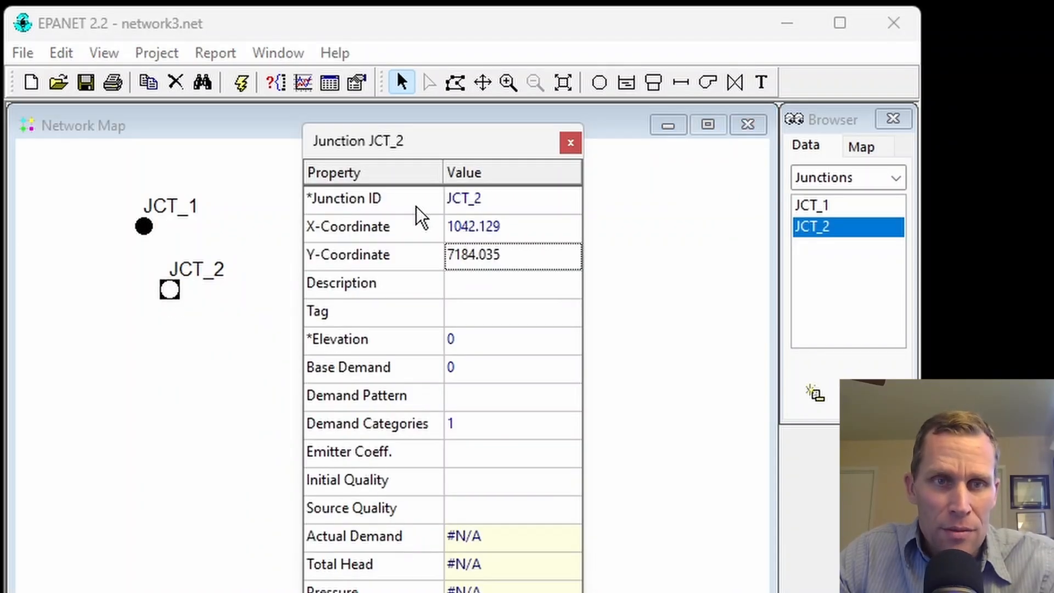
pyautogui.click(569, 144)
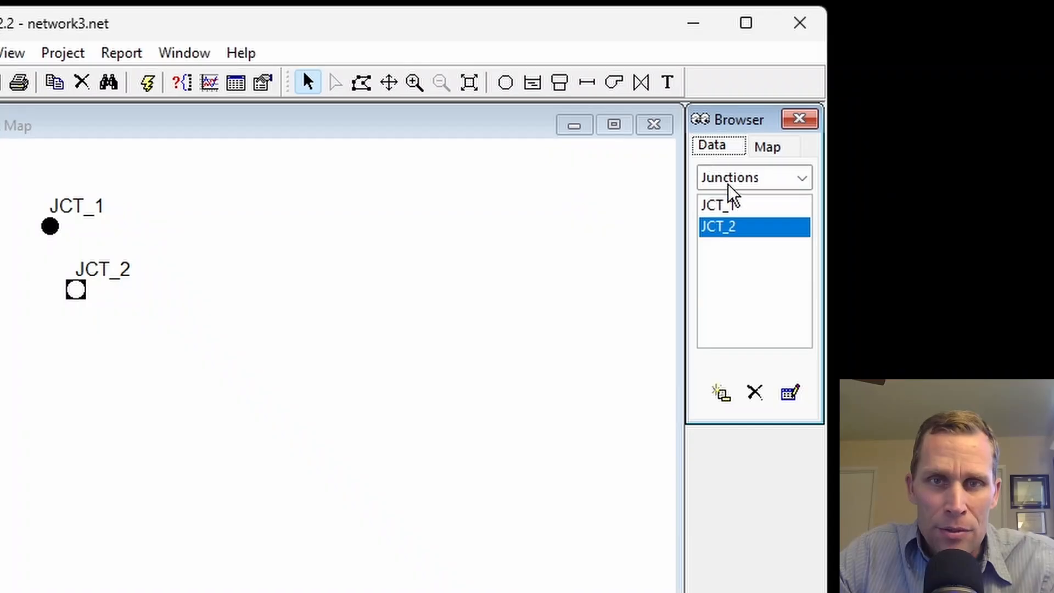
# Open the properties of junction JCT_2 from the Browser's Junctions list and close the property editor
pyautogui.click(728, 181)
pyautogui.click(723, 208)
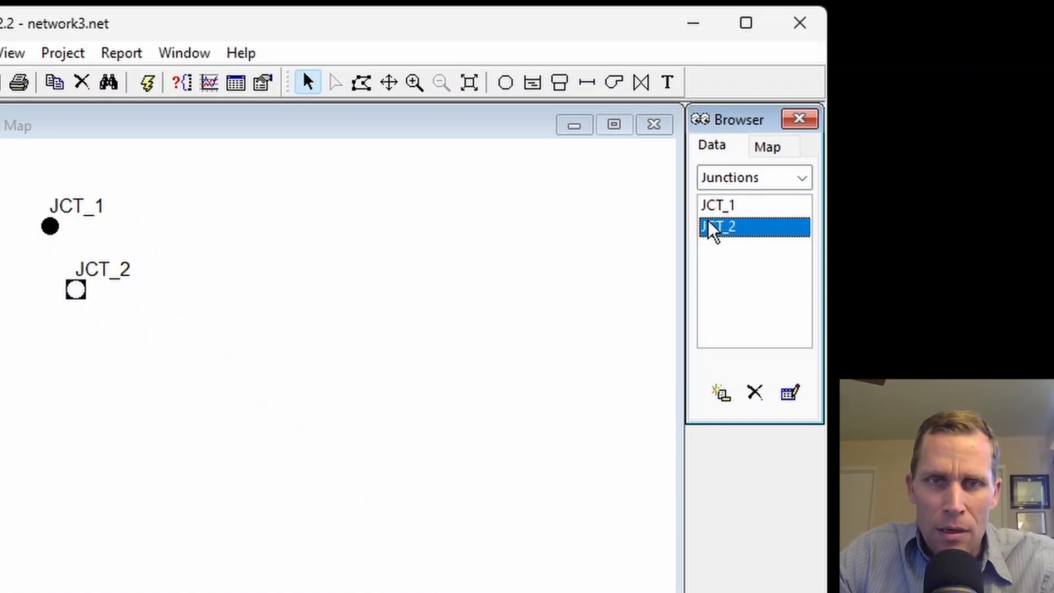
pyautogui.doubleClick(715, 231)
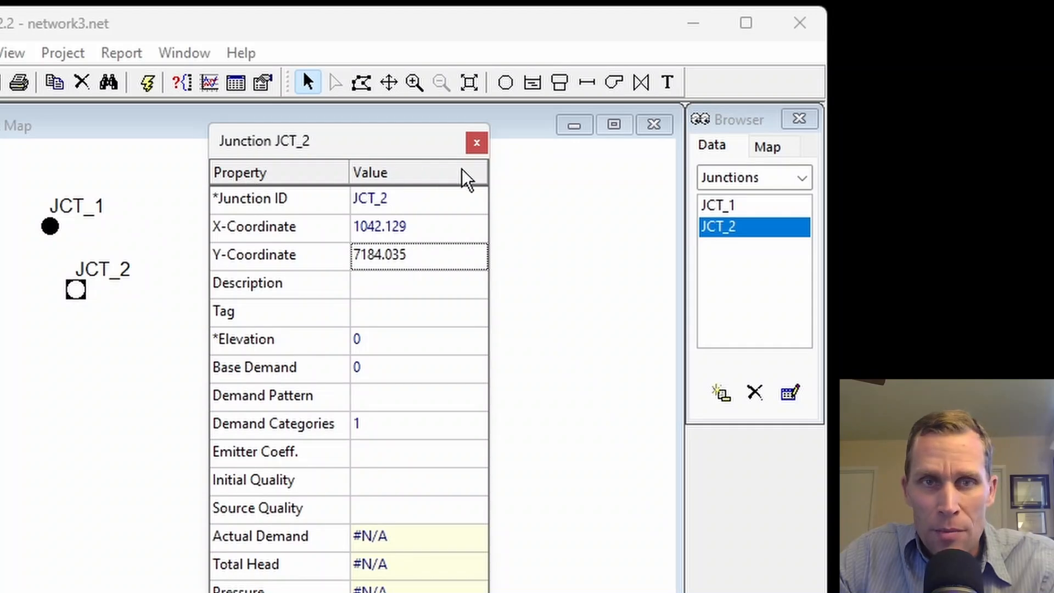
pyautogui.click(477, 144)
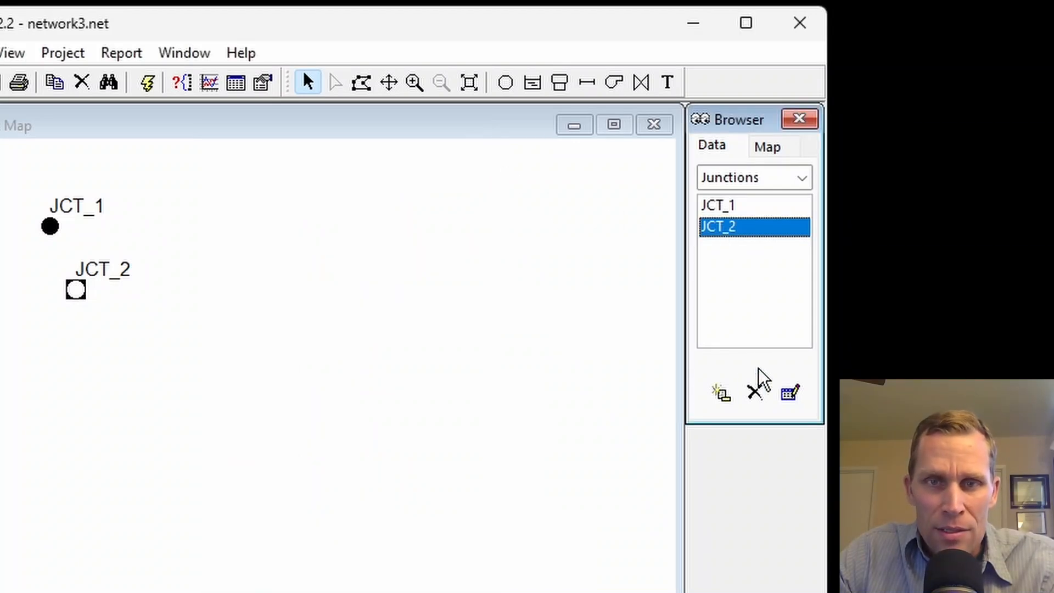
# Reopen the property editor of junction JCT_2 from the Browser and set its Elevation to 200
pyautogui.click(791, 393)
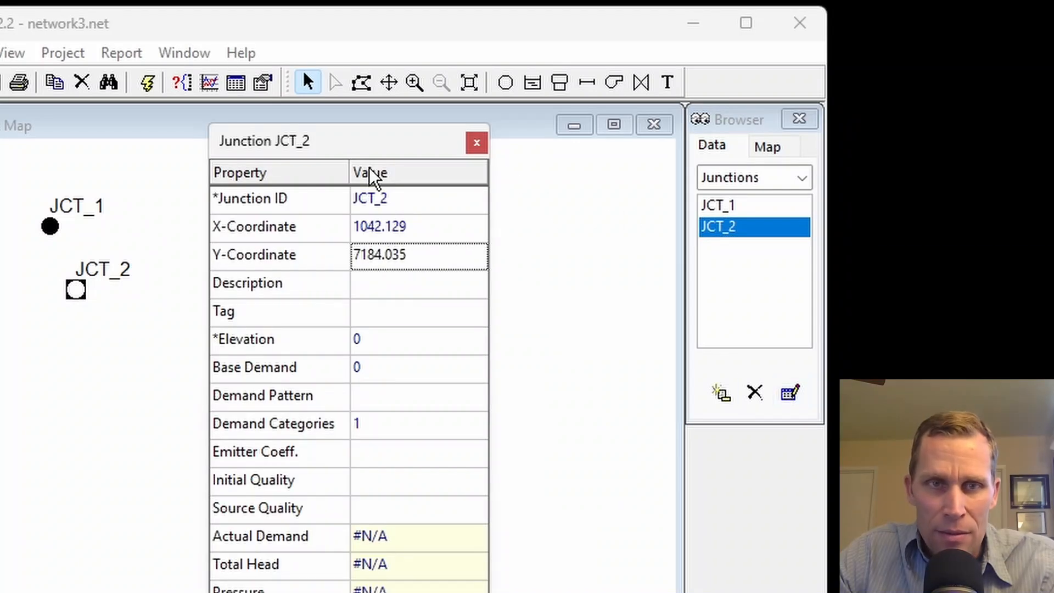
pyautogui.moveTo(365, 153); pyautogui.dragTo(338, 146)
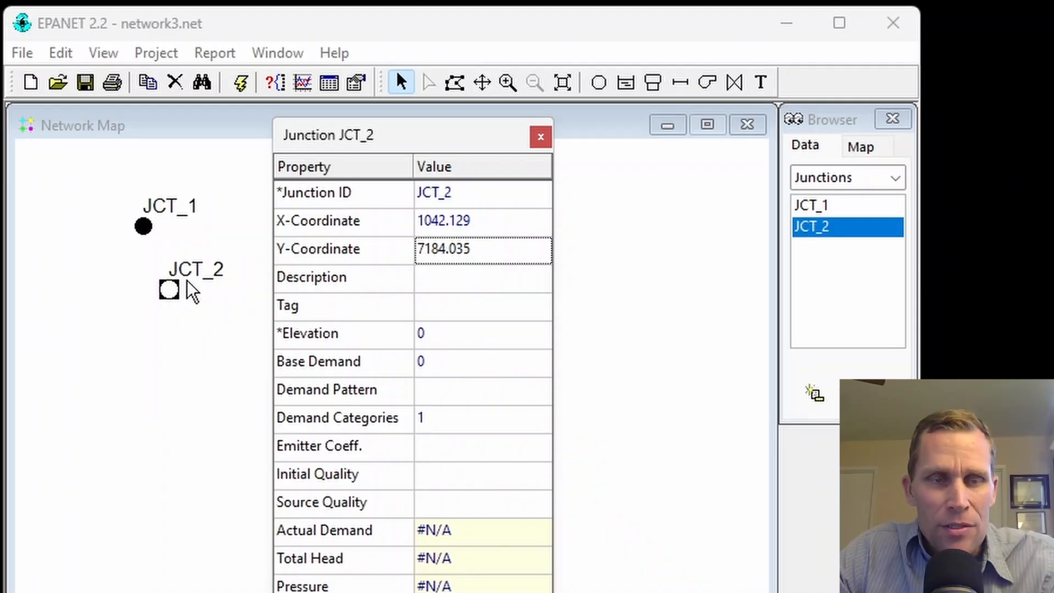
pyautogui.click(449, 336)
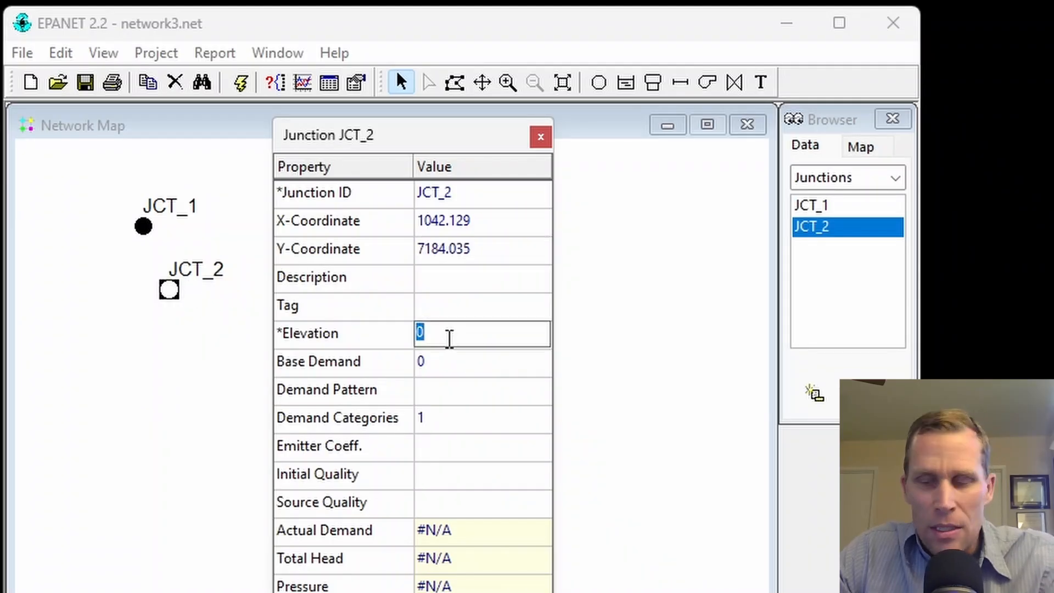
pyautogui.write('200')
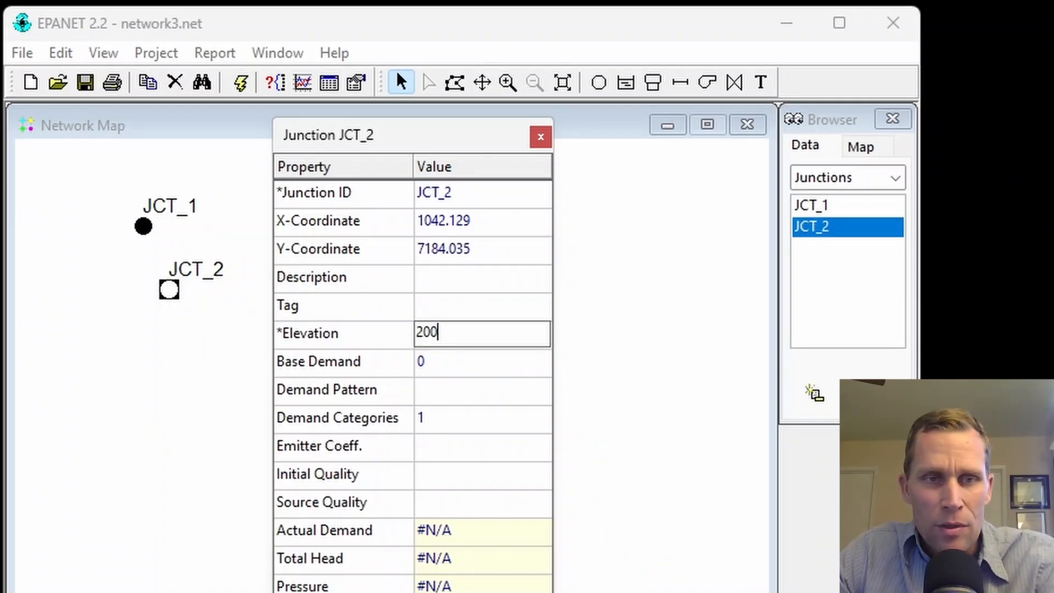
pyautogui.press('Return')
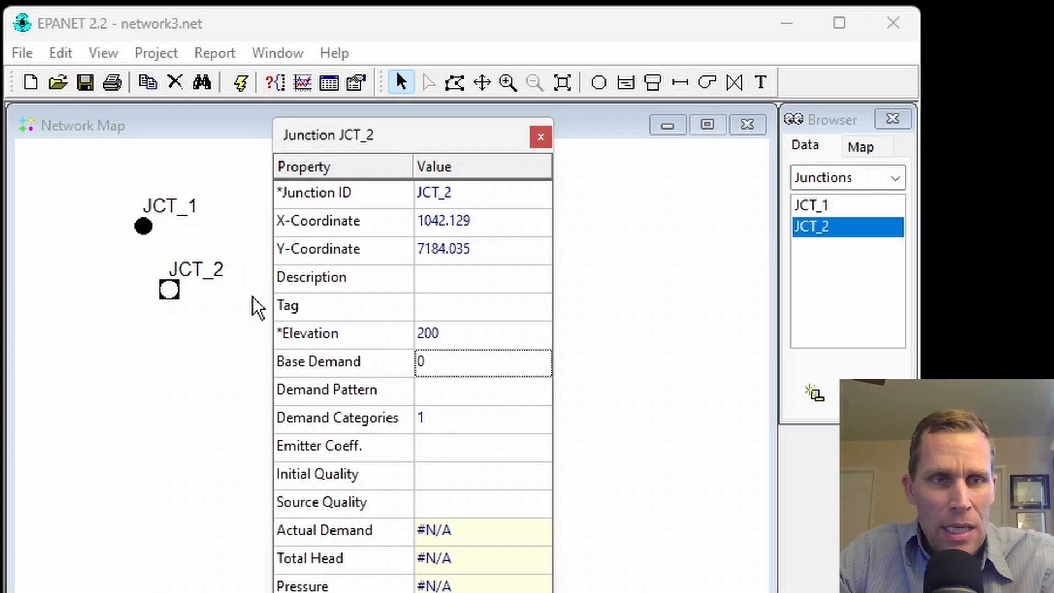
# Compare the properties of JCT_1 and JCT_2 by alternating the selection on the map and in the Browser with the property editor open
pyautogui.click(147, 232)
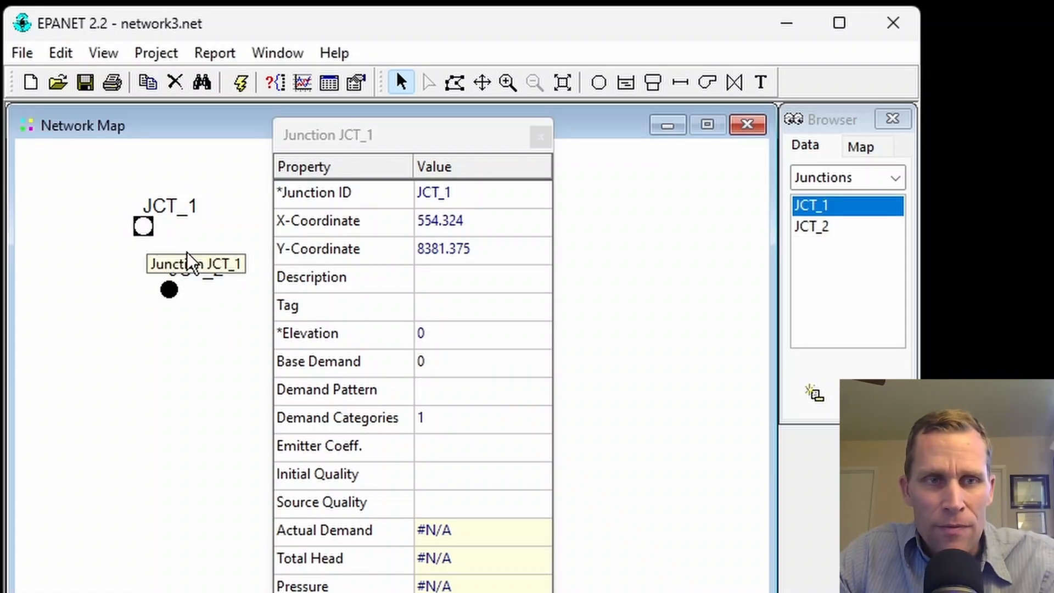
pyautogui.click(436, 336)
pyautogui.click(169, 290)
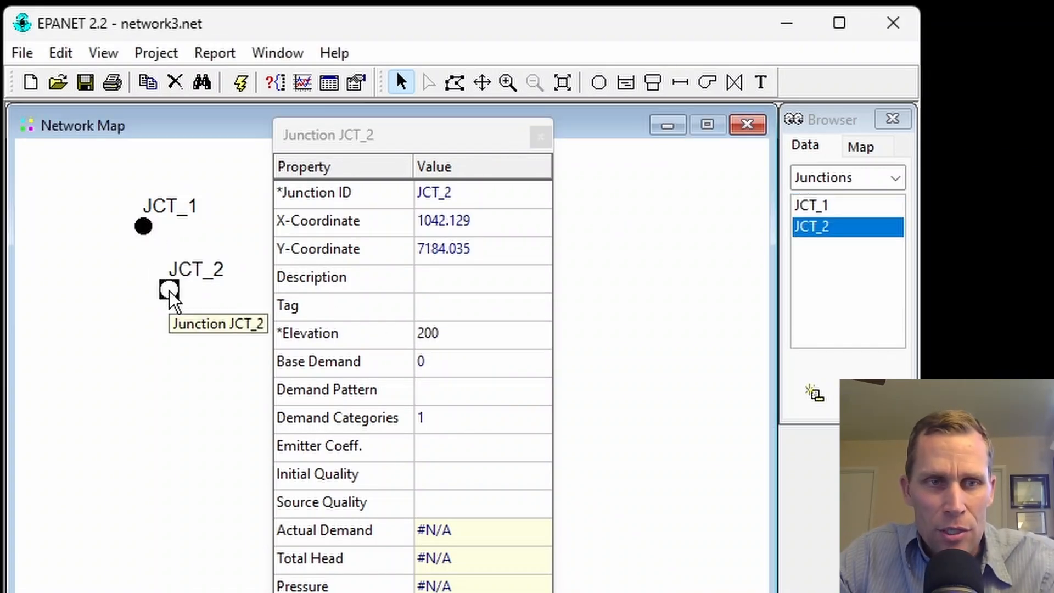
pyautogui.click(143, 225)
pyautogui.click(168, 292)
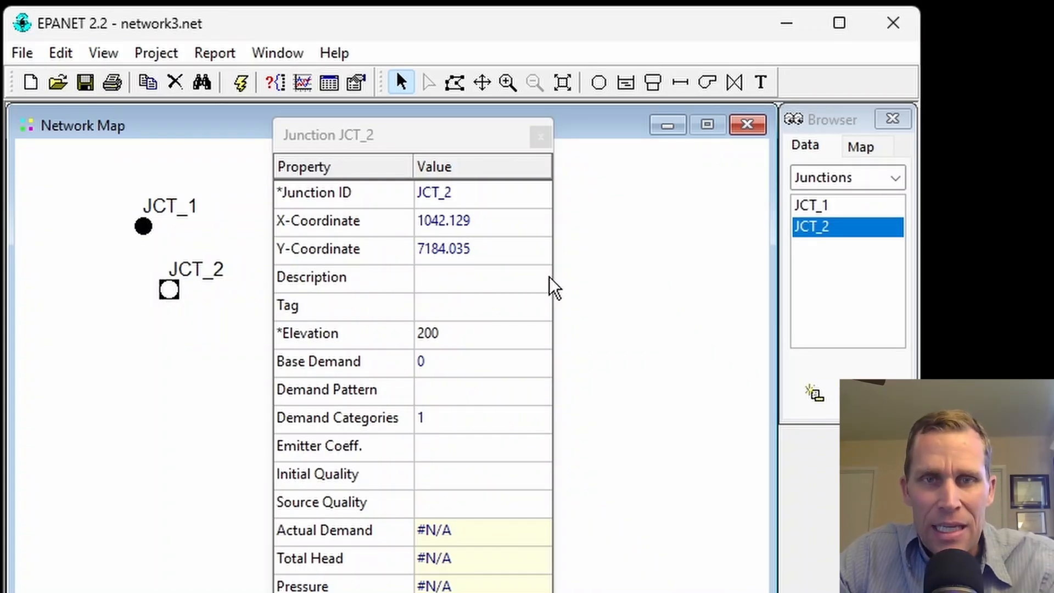
pyautogui.click(819, 203)
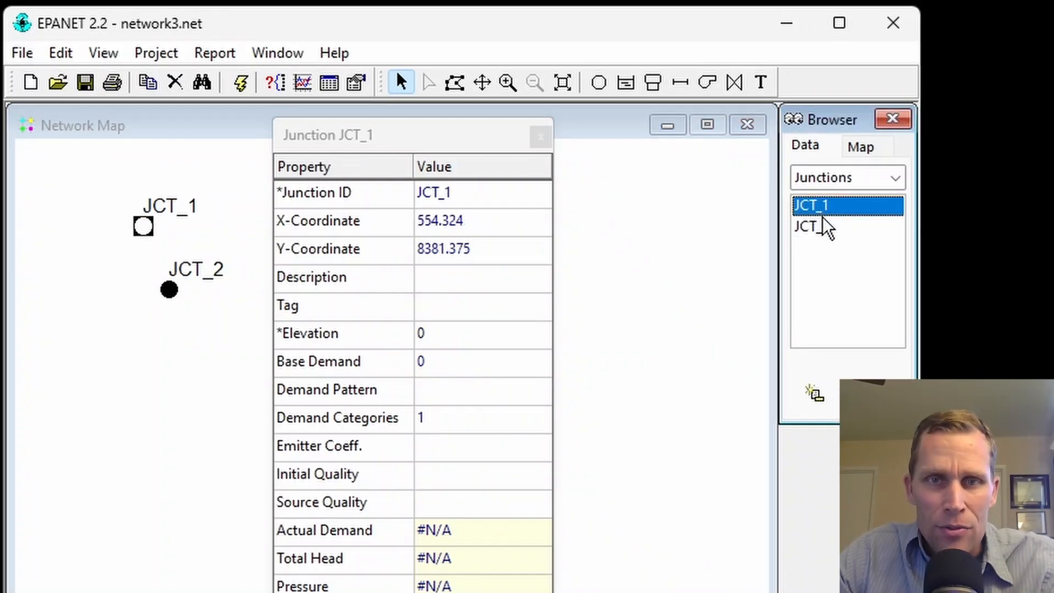
pyautogui.click(821, 222)
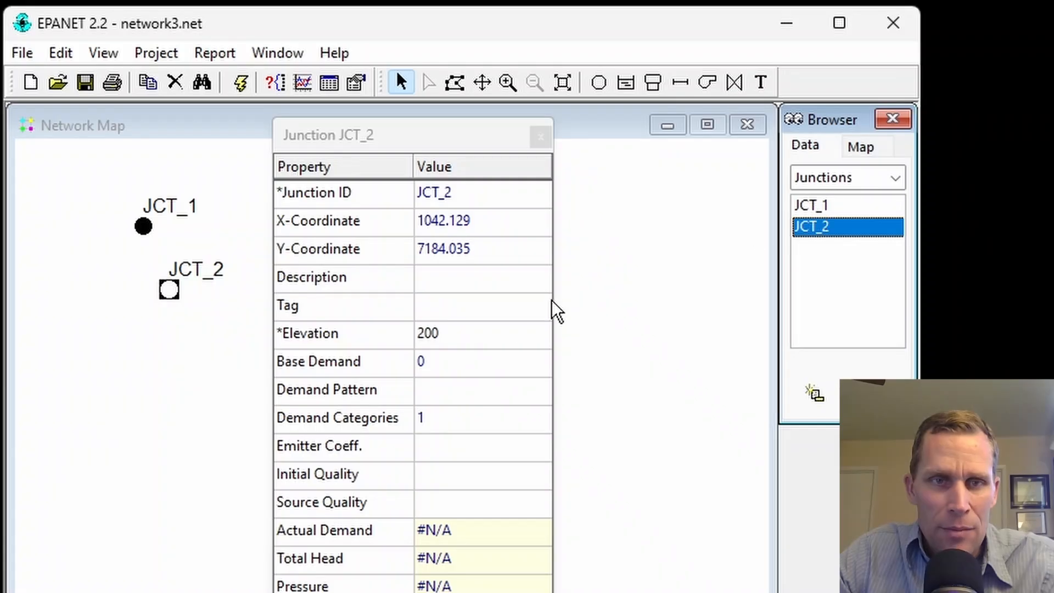
# Copy the properties of junction JCT_2 and paste them onto junction JCT_1 on the map, checking the Elevation in the property editor
pyautogui.click(467, 340)
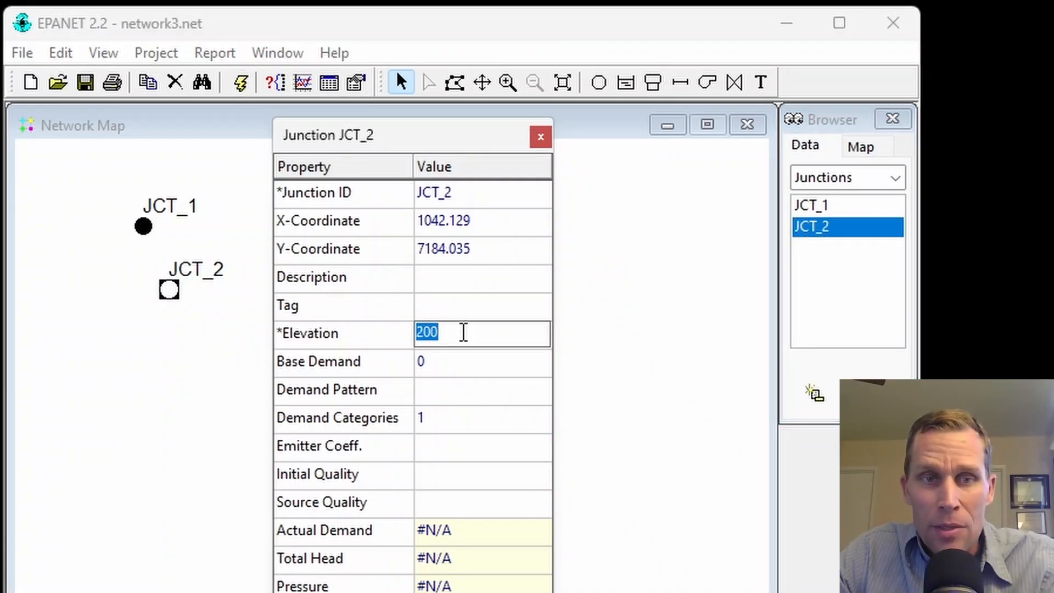
pyautogui.click(441, 334)
pyautogui.click(141, 226)
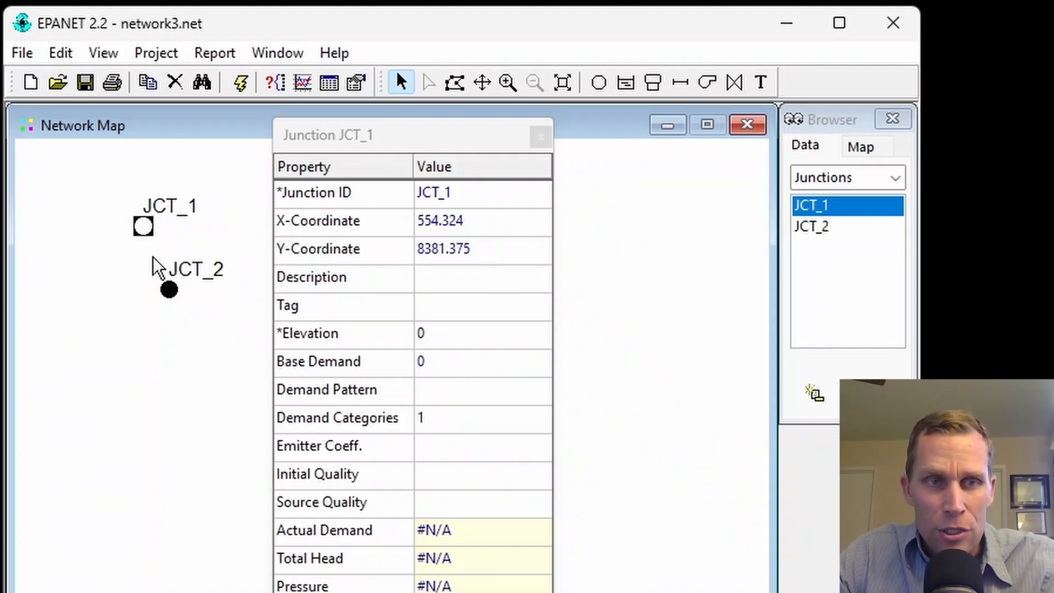
pyautogui.click(167, 291)
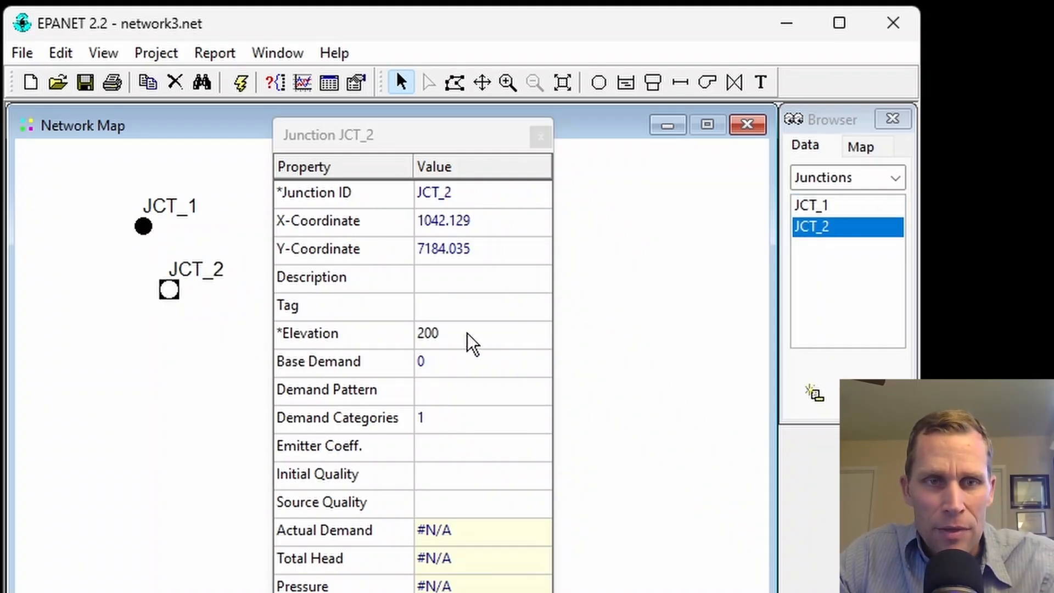
pyautogui.rightClick(169, 291)
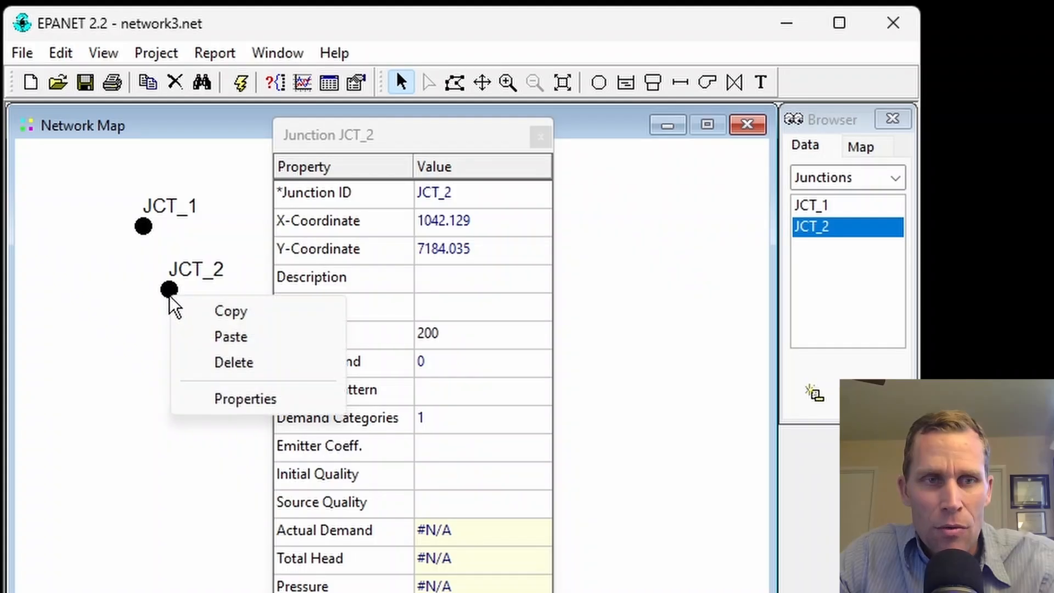
pyautogui.click(226, 310)
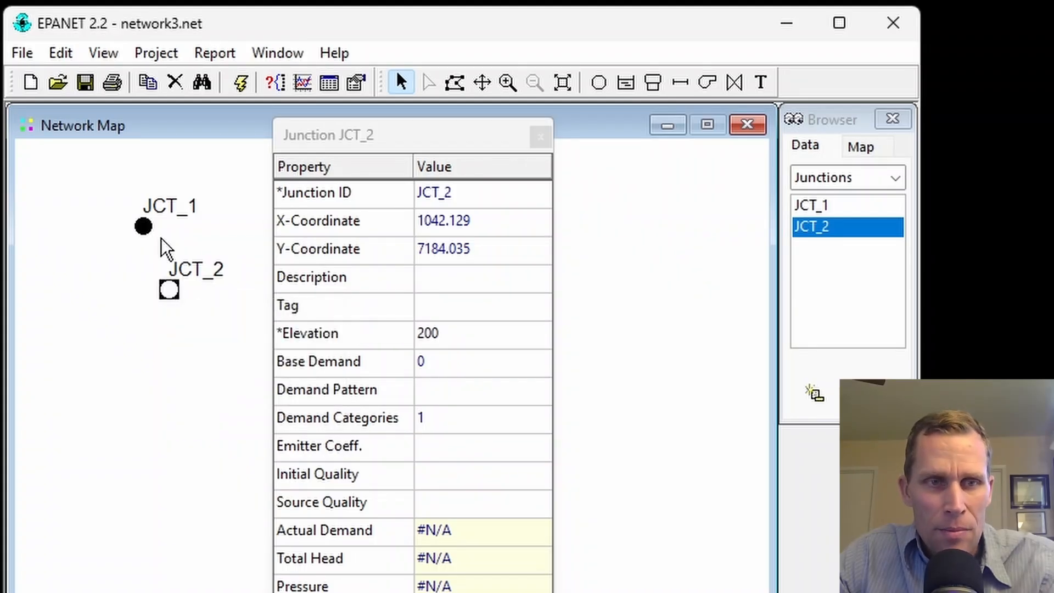
pyautogui.click(142, 226)
pyautogui.rightClick(140, 227)
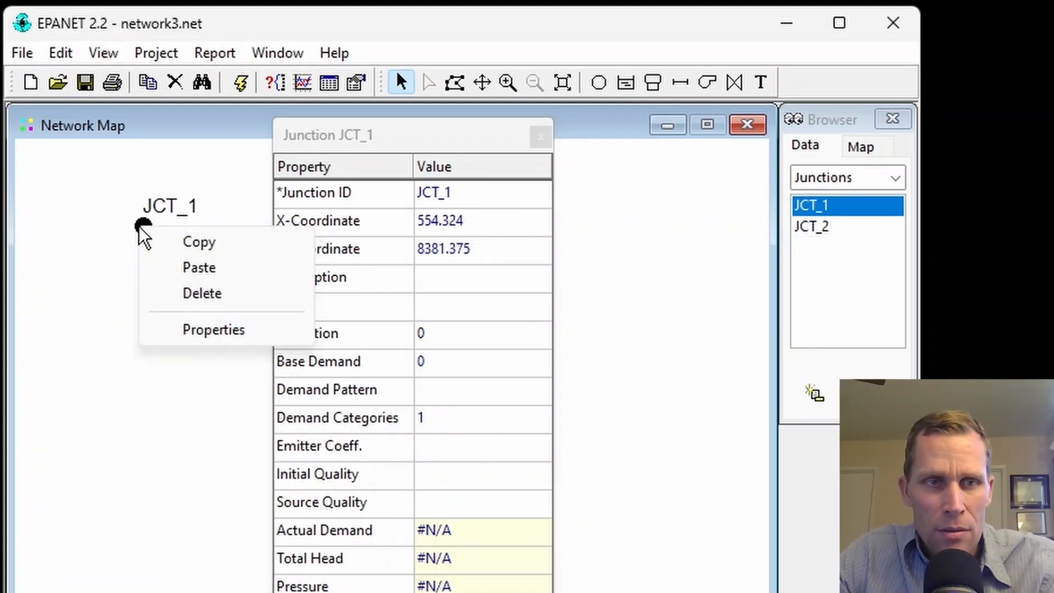
pyautogui.click(190, 268)
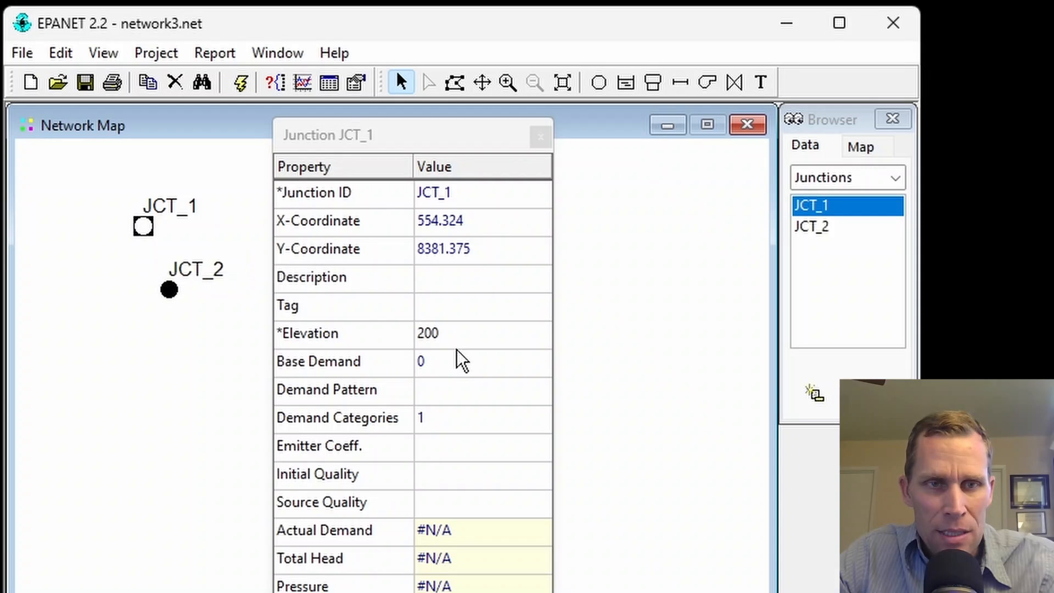
pyautogui.click(453, 333)
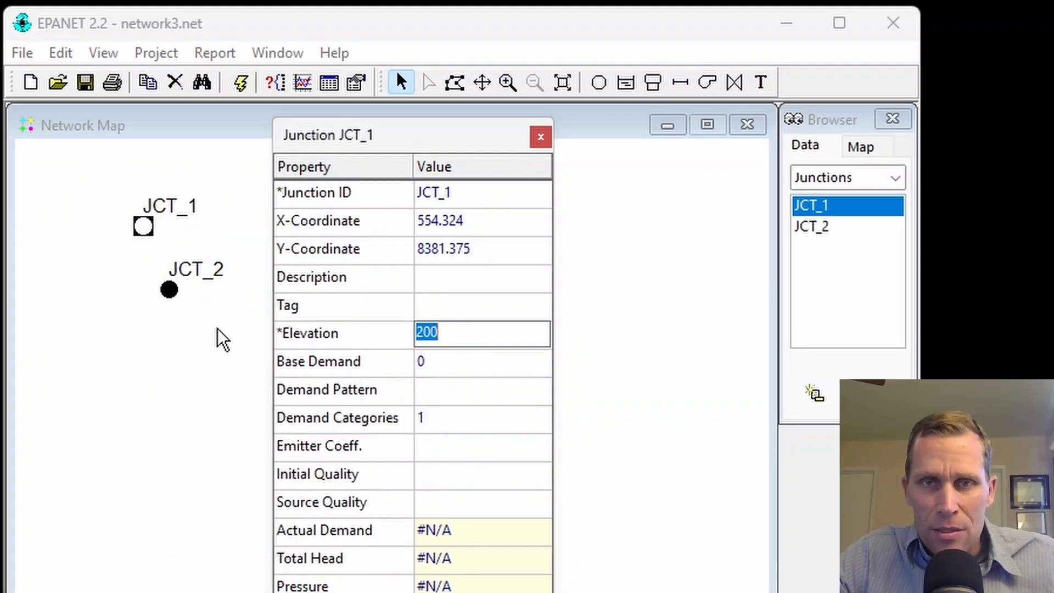
# Move the property editor away from the junctions and outline a five-sided selection region around JCT_1 and JCT_2
pyautogui.click(206, 165)
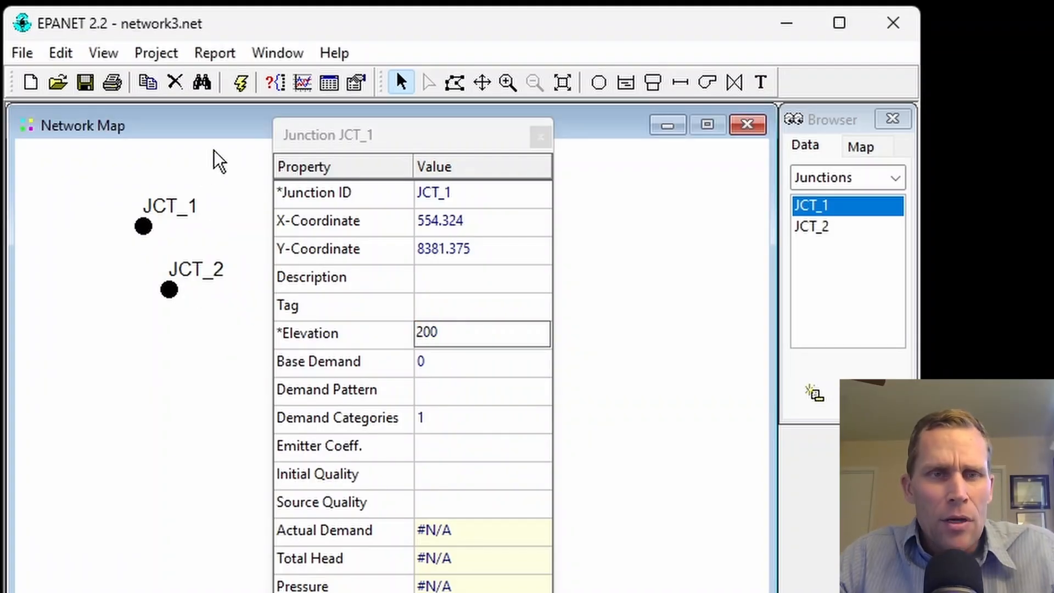
pyautogui.moveTo(416, 138); pyautogui.dragTo(572, 152)
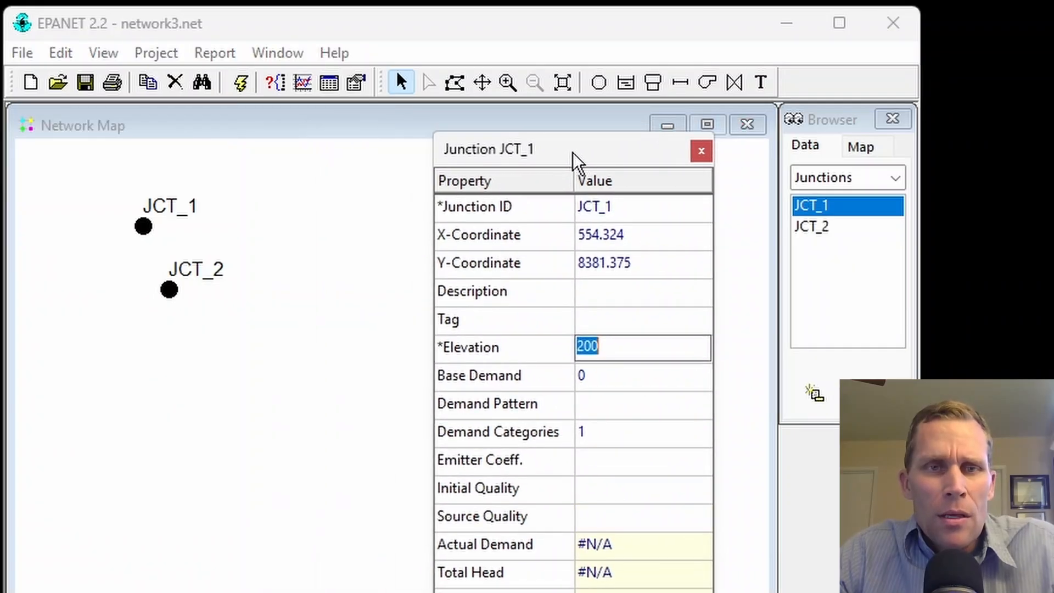
pyautogui.click(347, 127)
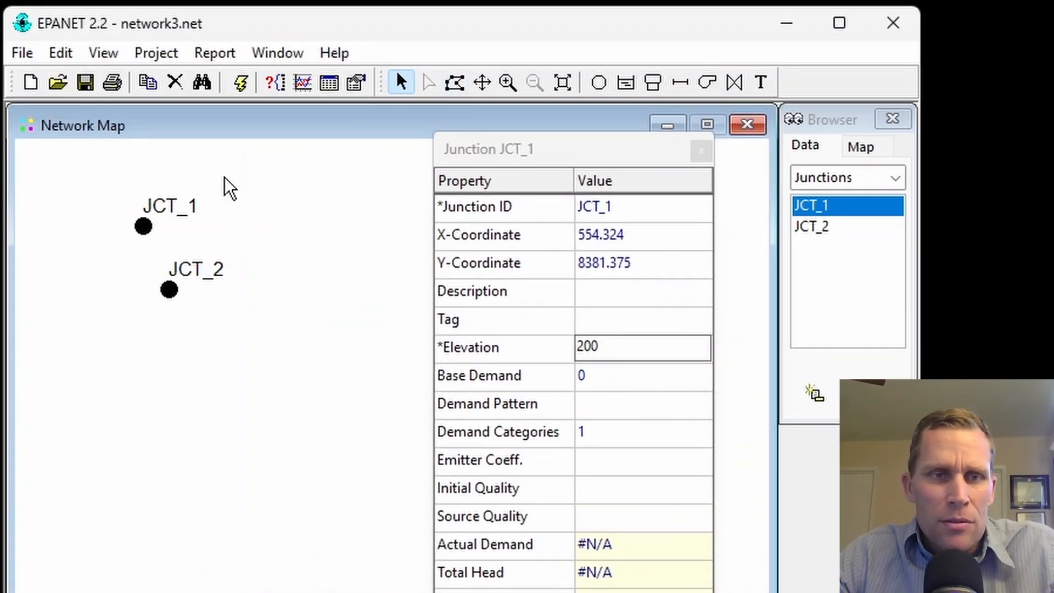
pyautogui.click(454, 83)
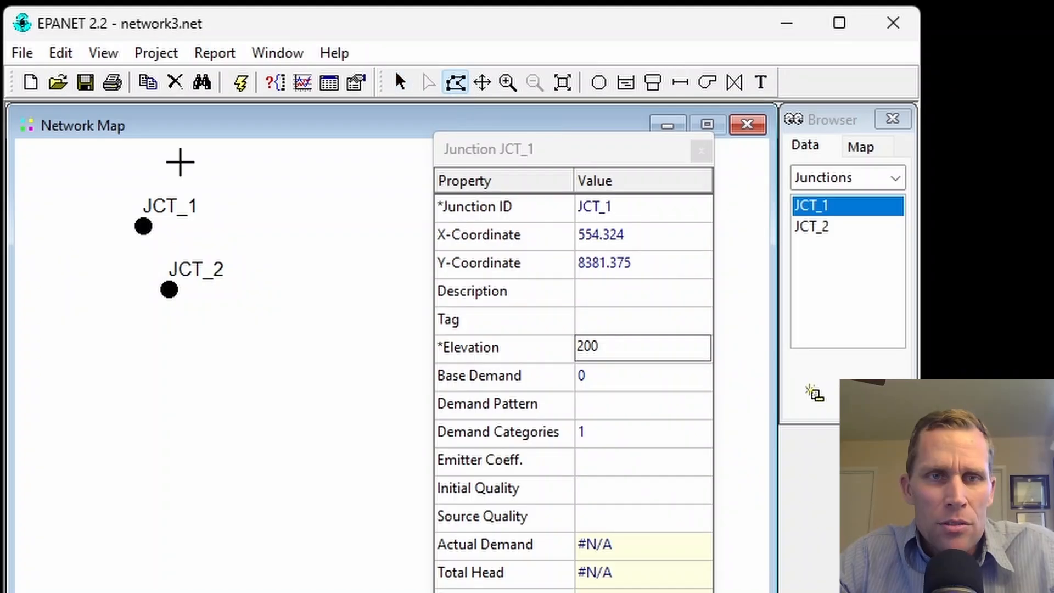
pyautogui.click(116, 169)
pyautogui.click(107, 296)
pyautogui.click(272, 354)
pyautogui.click(277, 237)
pyautogui.click(164, 152)
pyautogui.rightClick(165, 152)
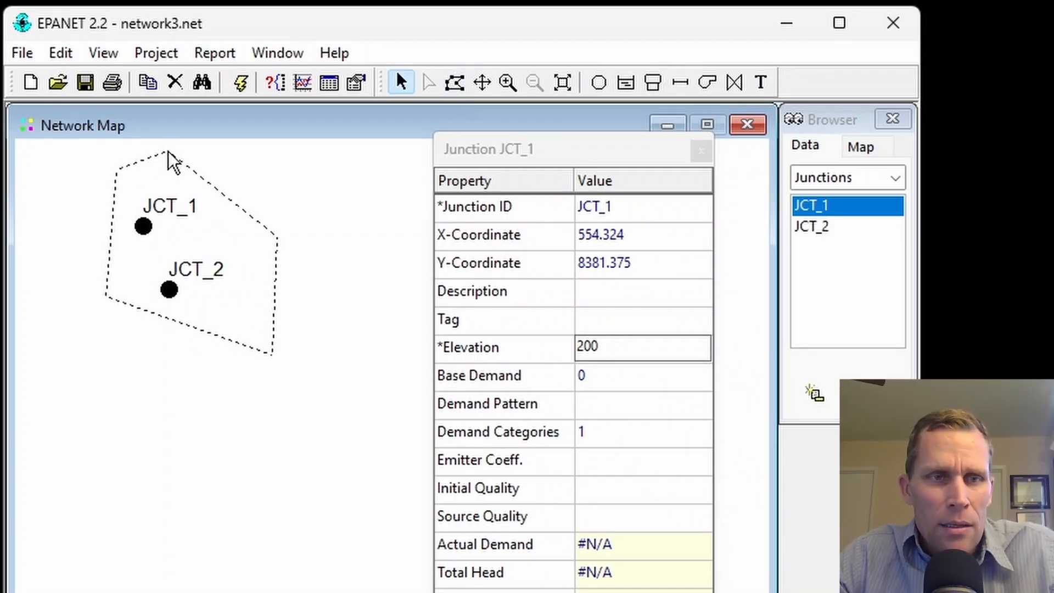
# View the Group Edit options for junctions within the outlined area and close the dialog without applying changes
pyautogui.click(75, 52)
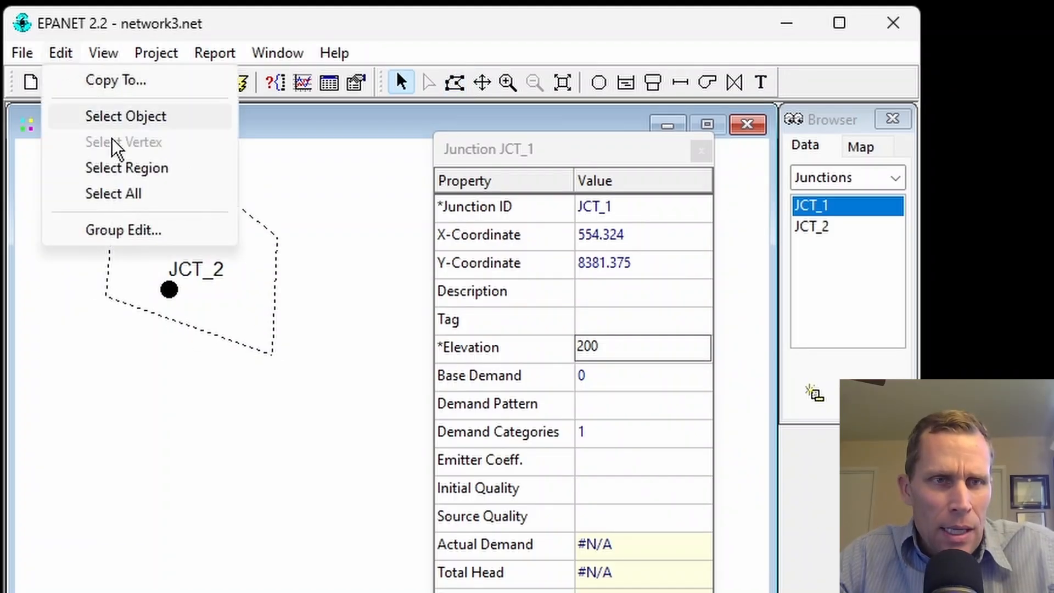
pyautogui.click(126, 227)
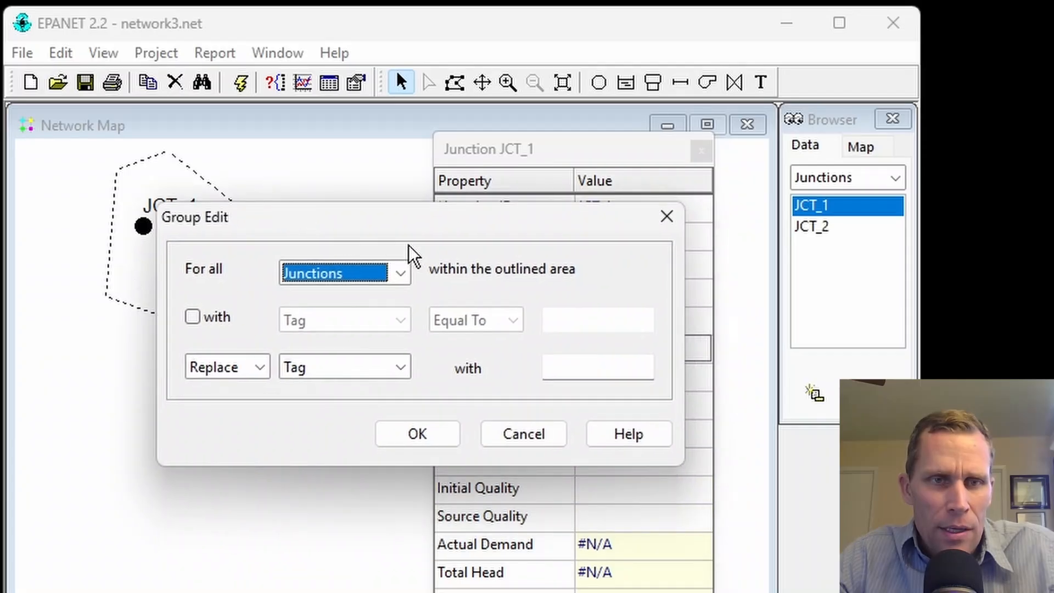
pyautogui.click(667, 217)
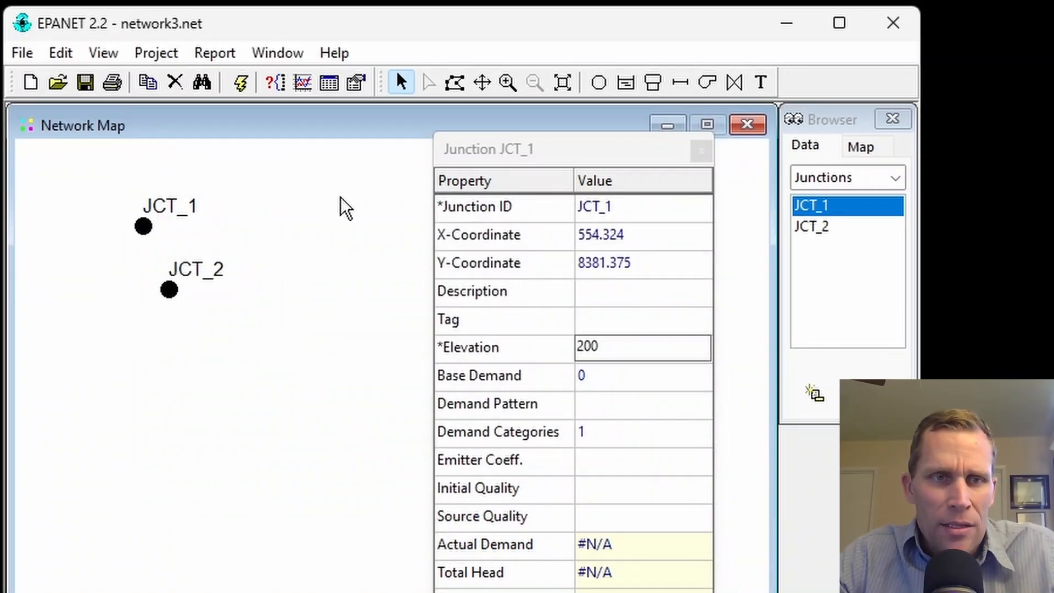
# Delete junction JCT_2 from the network map, confirm the deletion, and close the property editor
pyautogui.moveTo(527, 150); pyautogui.dragTo(392, 139)
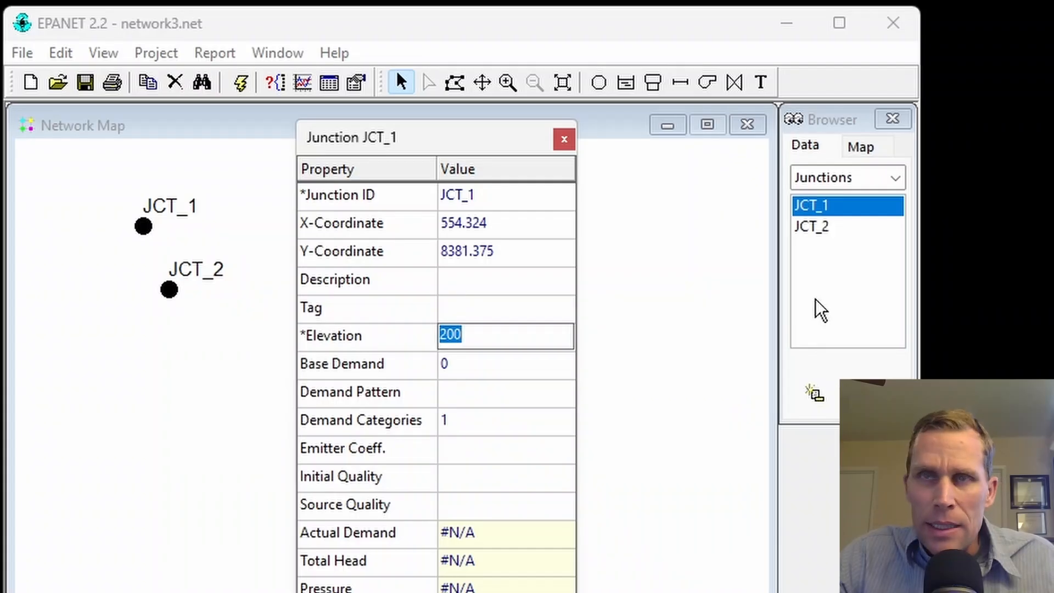
pyautogui.rightClick(169, 289)
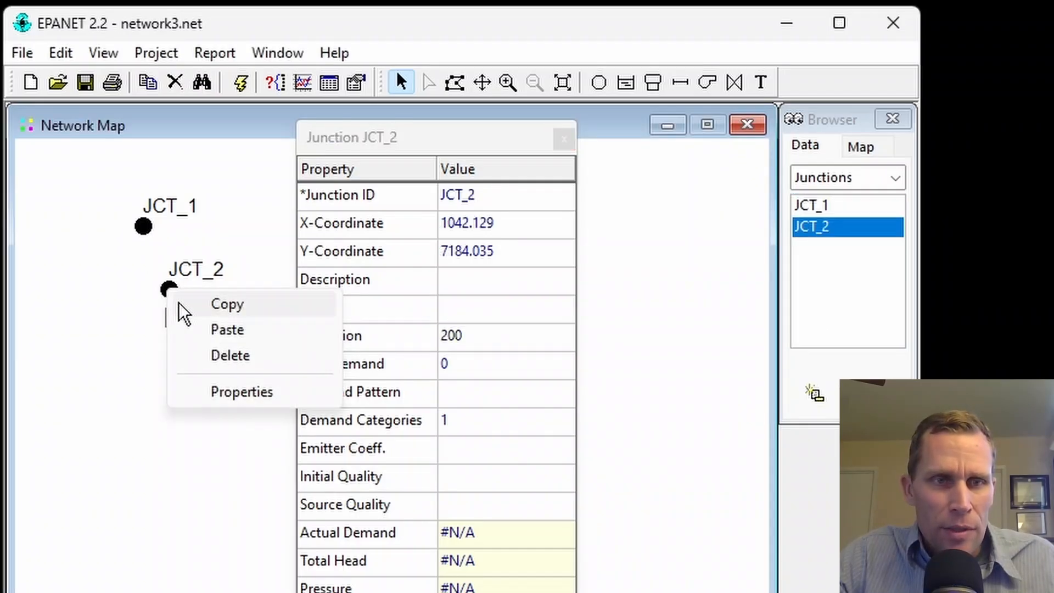
pyautogui.click(220, 358)
pyautogui.click(420, 411)
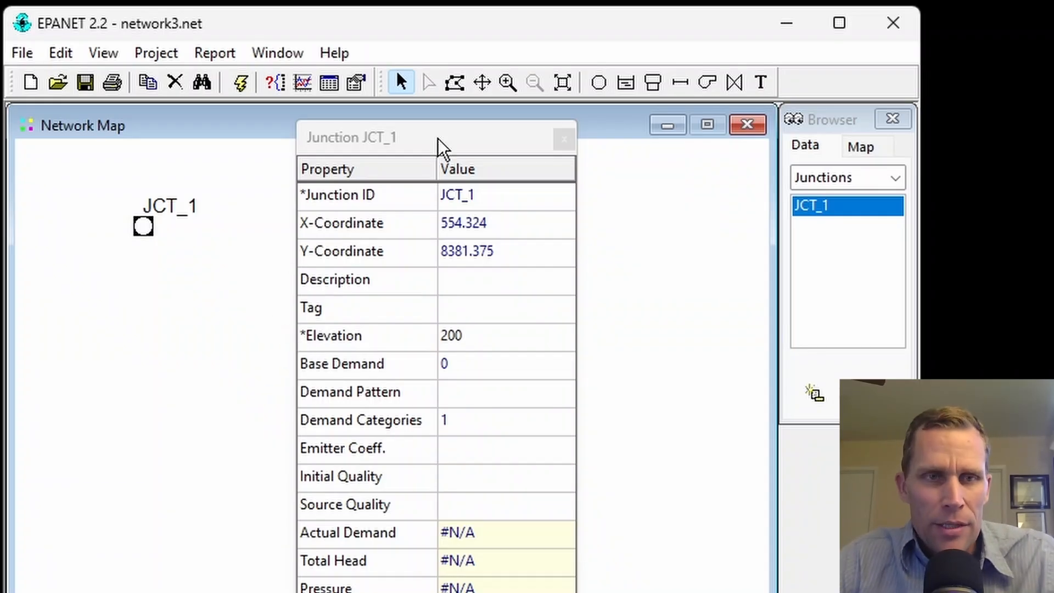
pyautogui.click(561, 138)
# Add two junctions to the map, one below and to the right of JCT_1 and one farther right at about its height
pyautogui.click(596, 86)
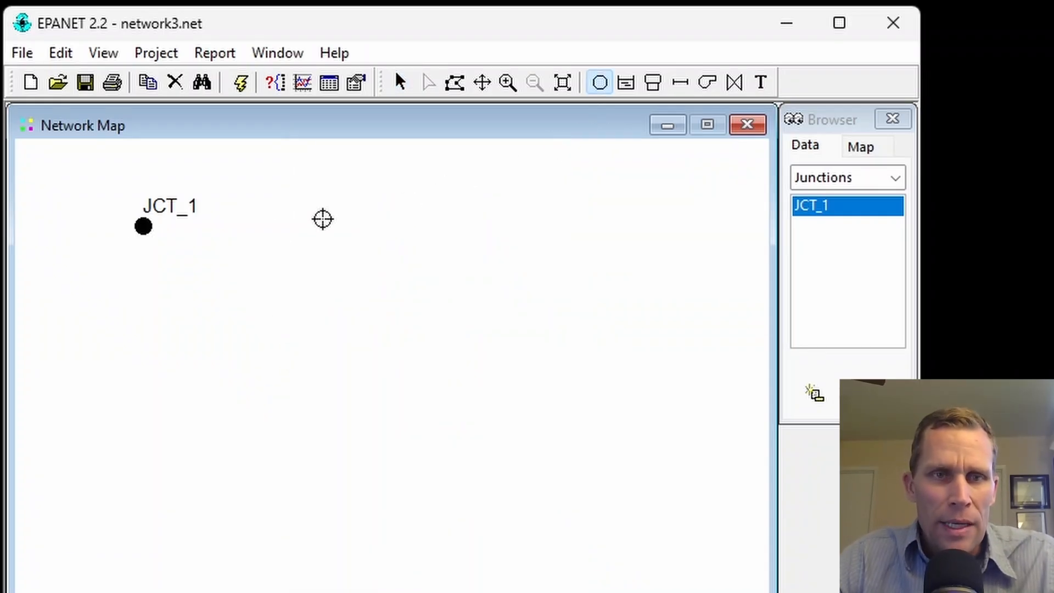
pyautogui.click(221, 288)
pyautogui.click(297, 220)
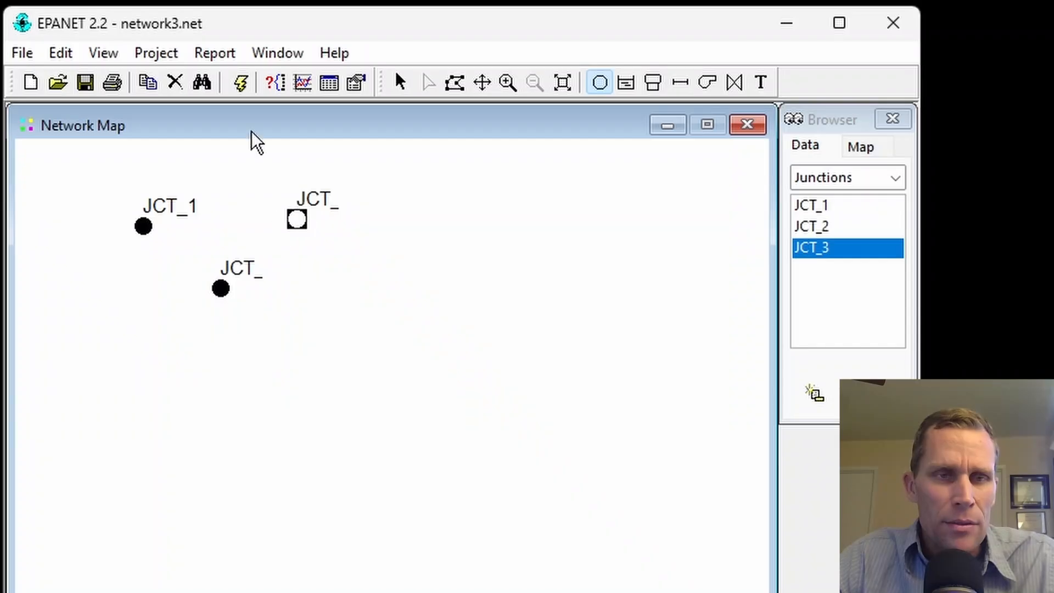
# Open the property editor for junction JCT_3 from its map symbol and position the editor clear of the junction labels
pyautogui.click(482, 84)
pyautogui.moveTo(450, 222); pyautogui.dragTo(455, 222)
pyautogui.moveTo(436, 227); pyautogui.dragTo(419, 229)
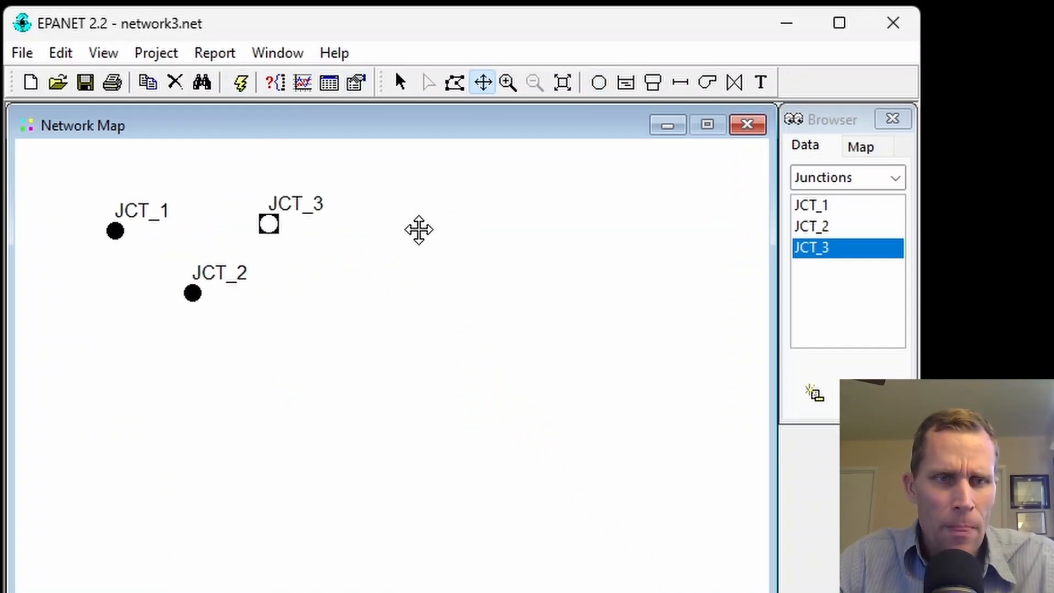
pyautogui.moveTo(482, 217); pyautogui.dragTo(437, 208)
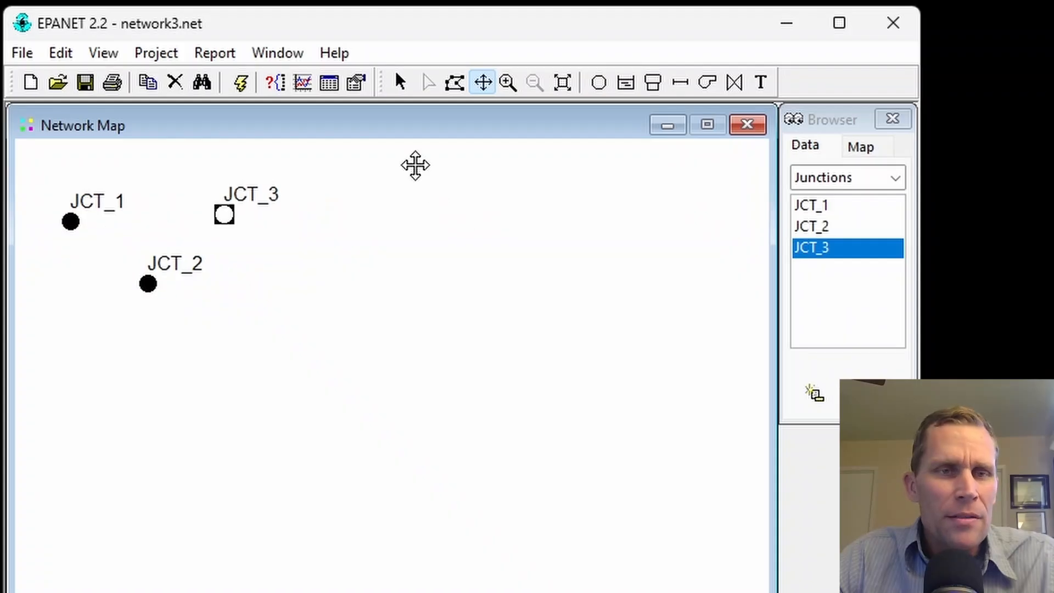
pyautogui.click(400, 85)
pyautogui.rightClick(229, 219)
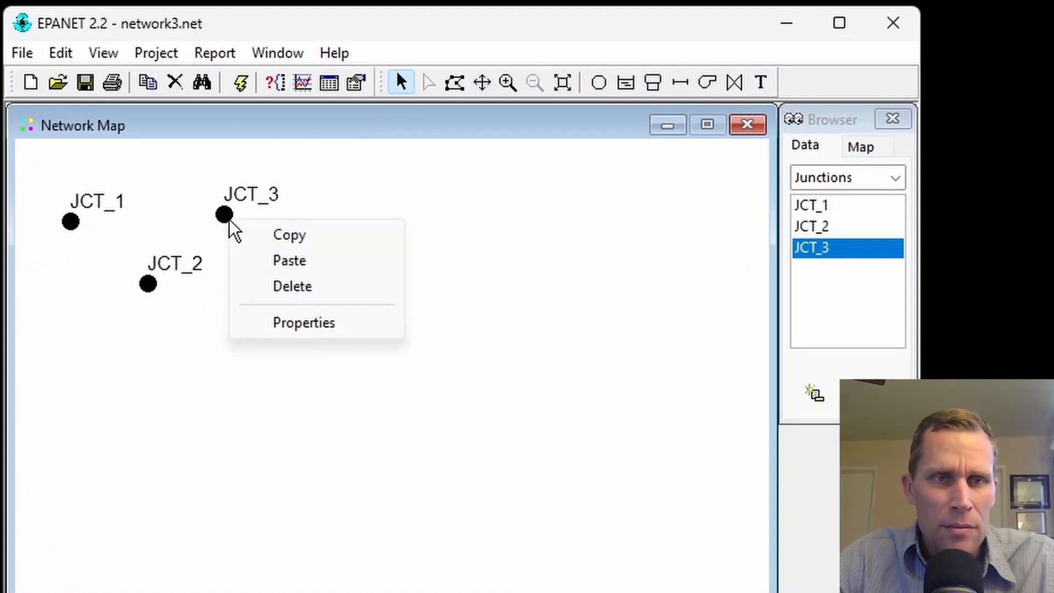
pyautogui.click(294, 325)
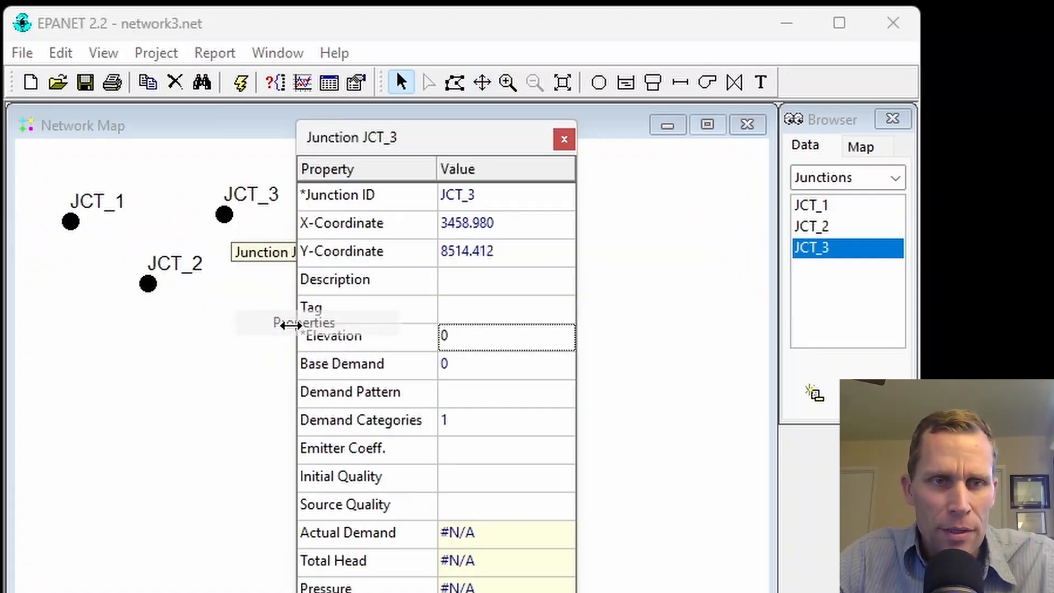
pyautogui.moveTo(392, 144); pyautogui.dragTo(436, 123)
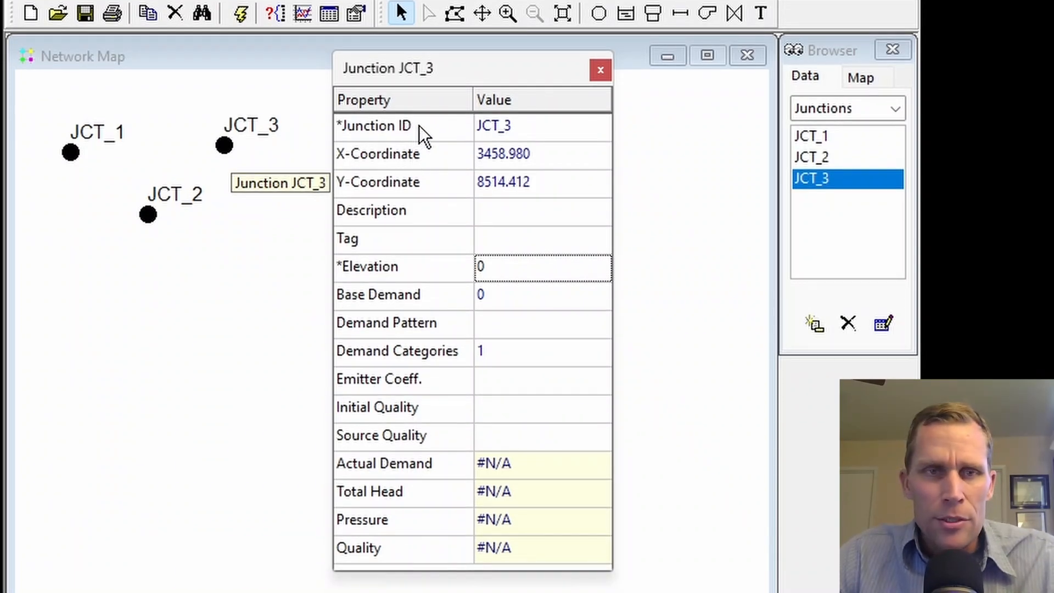
# Try to change the Junction ID of JCT_3 to JCT_2, an ID already in use, and discard the entry
pyautogui.click(519, 127)
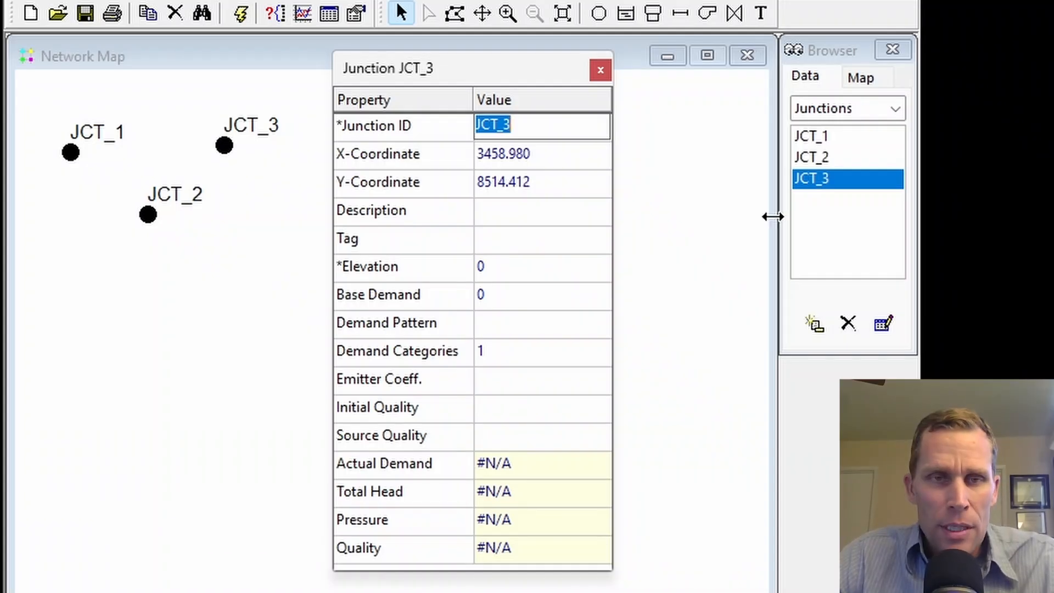
pyautogui.click(583, 132)
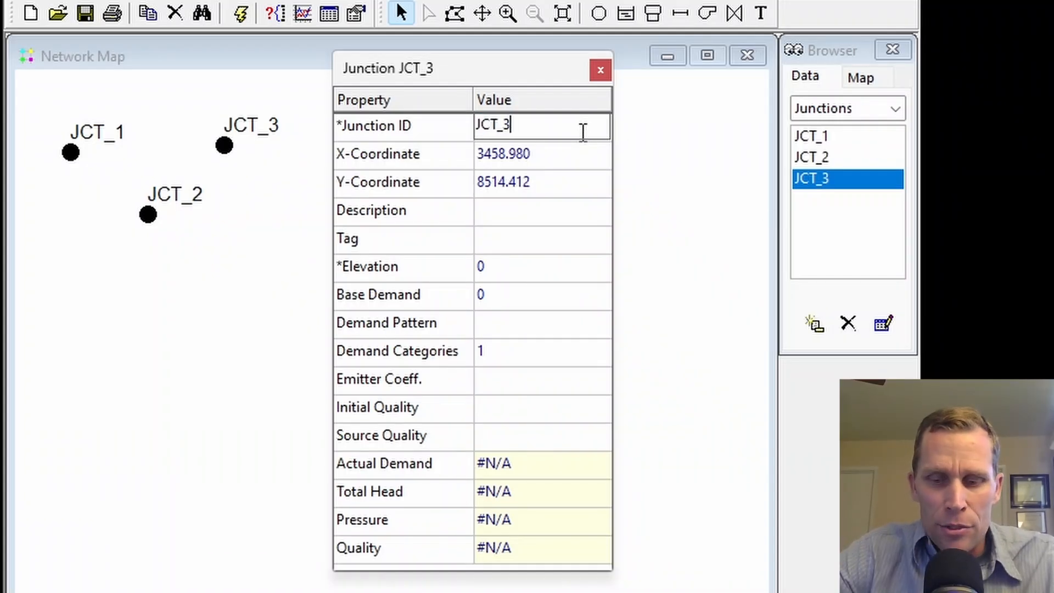
pyautogui.press('BackSpace')
pyautogui.write('2')
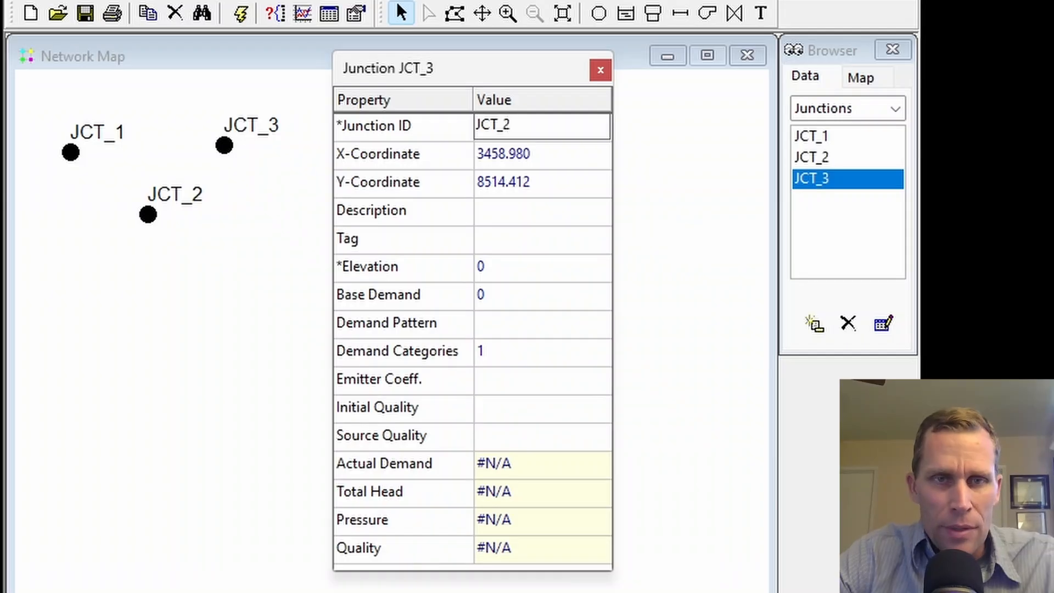
pyautogui.press('Escape')
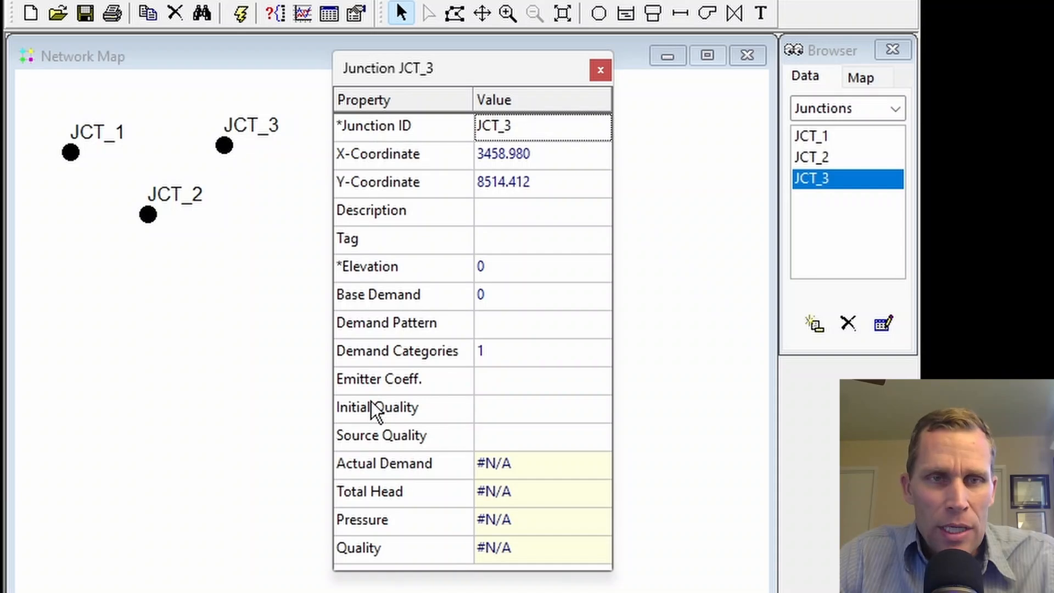
# Examine the Junction ID value of JCT_3 in the property editor, highlighting its text prefix and the whole ID
pyautogui.moveTo(423, 69)
pyautogui.mouseDown()
pyautogui.moveTo(441, 65)
pyautogui.moveTo(413, 65)
pyautogui.mouseUp()
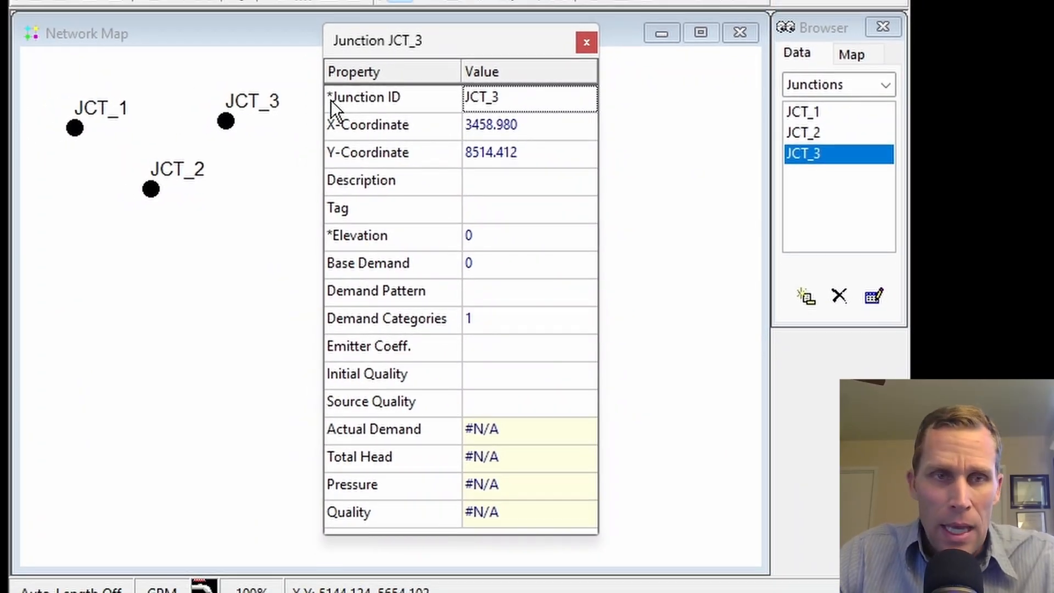
pyautogui.click(508, 104)
pyautogui.click(492, 101)
pyautogui.moveTo(486, 102); pyautogui.dragTo(464, 102)
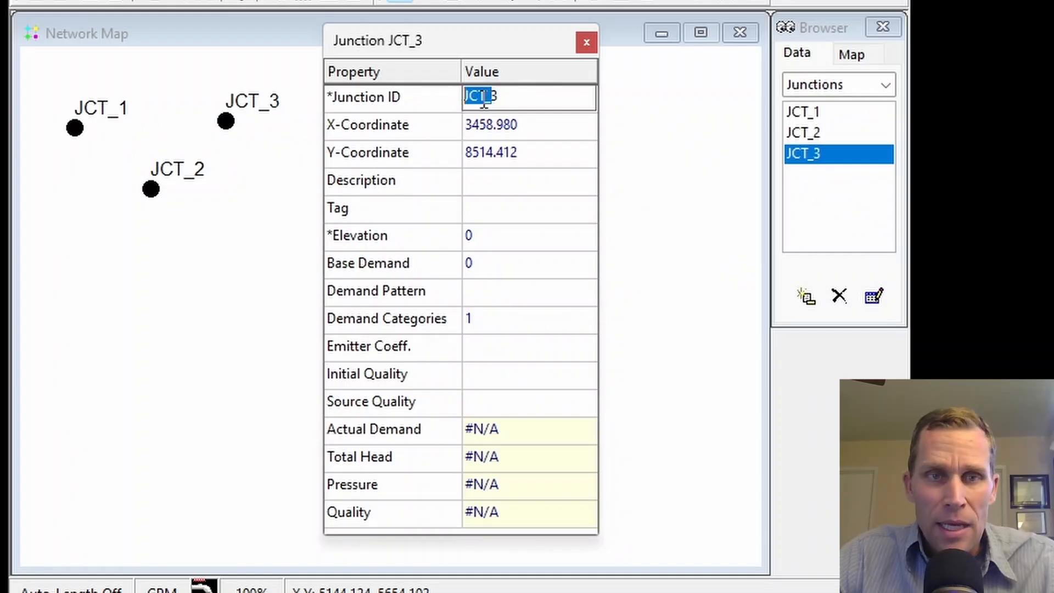
pyautogui.click(532, 99)
pyautogui.moveTo(532, 99); pyautogui.dragTo(411, 95)
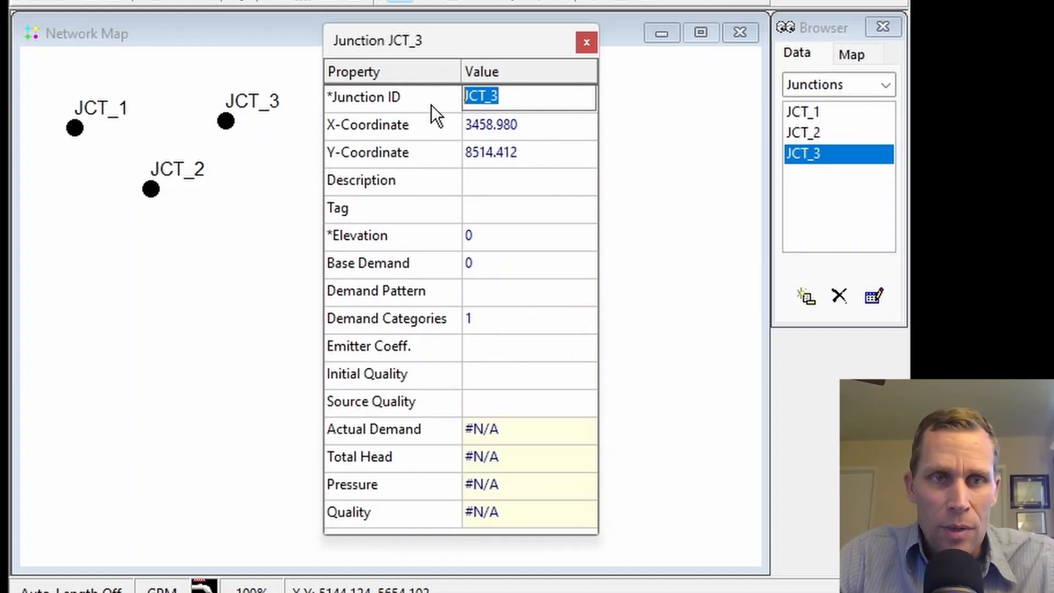
pyautogui.click(517, 98)
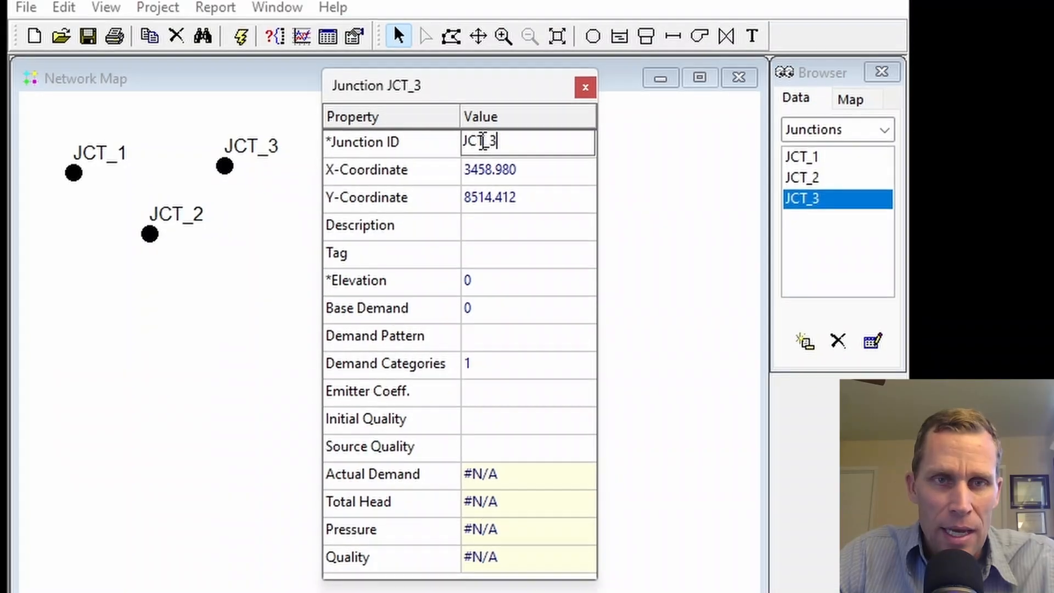
pyautogui.moveTo(482, 142); pyautogui.dragTo(462, 147)
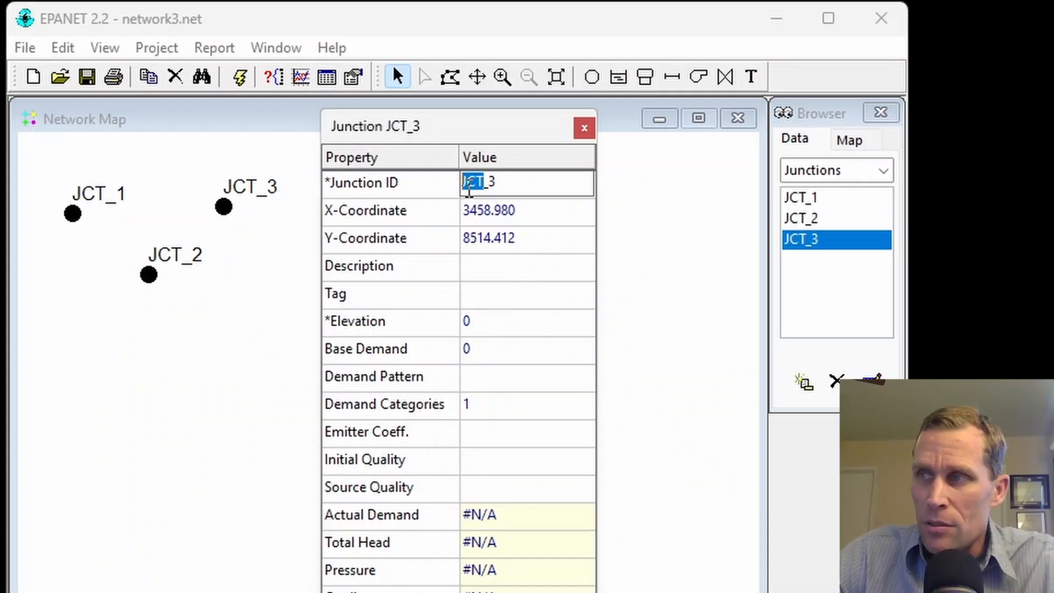
# Set the default ID prefix for junctions to J in the project defaults, for this project only
pyautogui.click(150, 50)
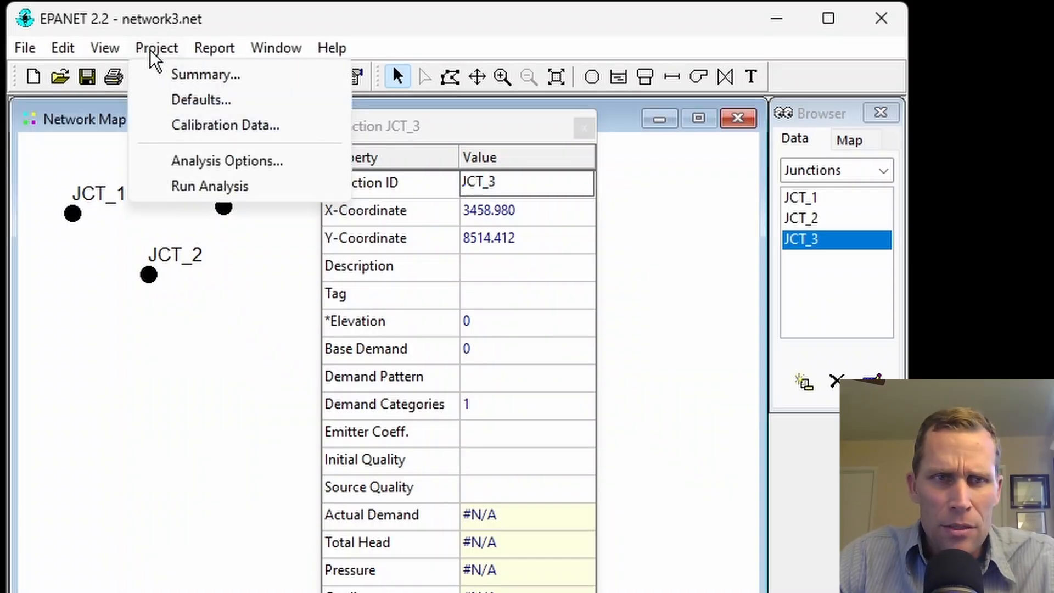
pyautogui.click(185, 99)
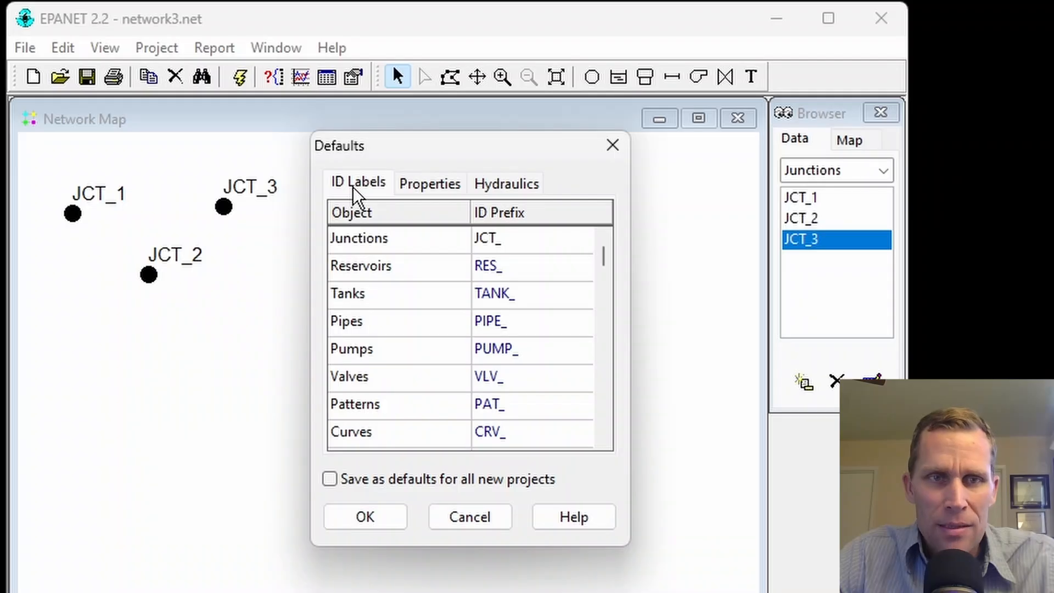
pyautogui.click(391, 247)
pyautogui.click(521, 236)
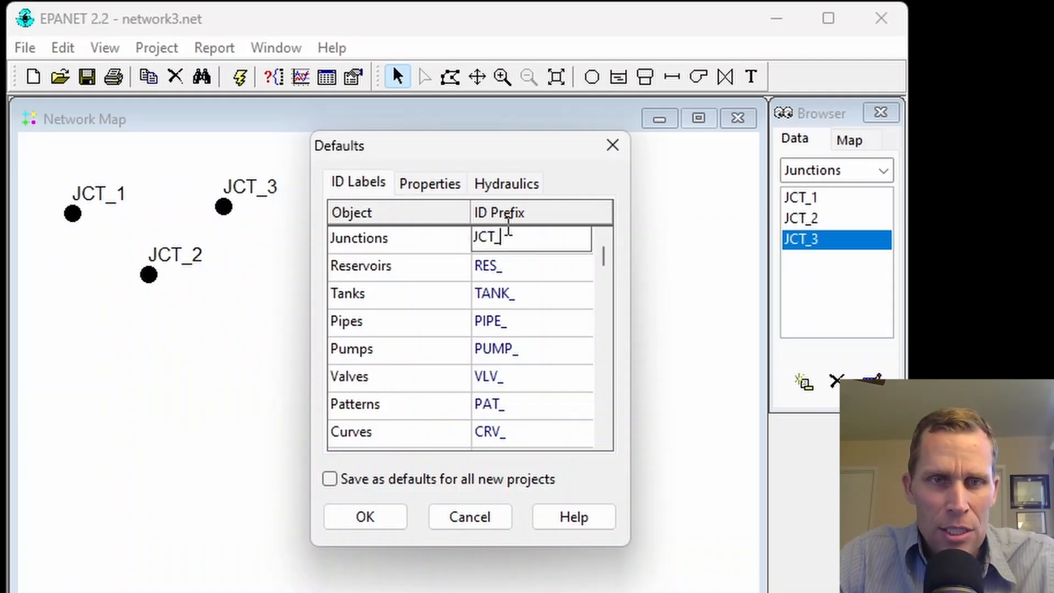
pyautogui.press('BackSpace')
pyautogui.press('BackSpace')
pyautogui.press('BackSpace')
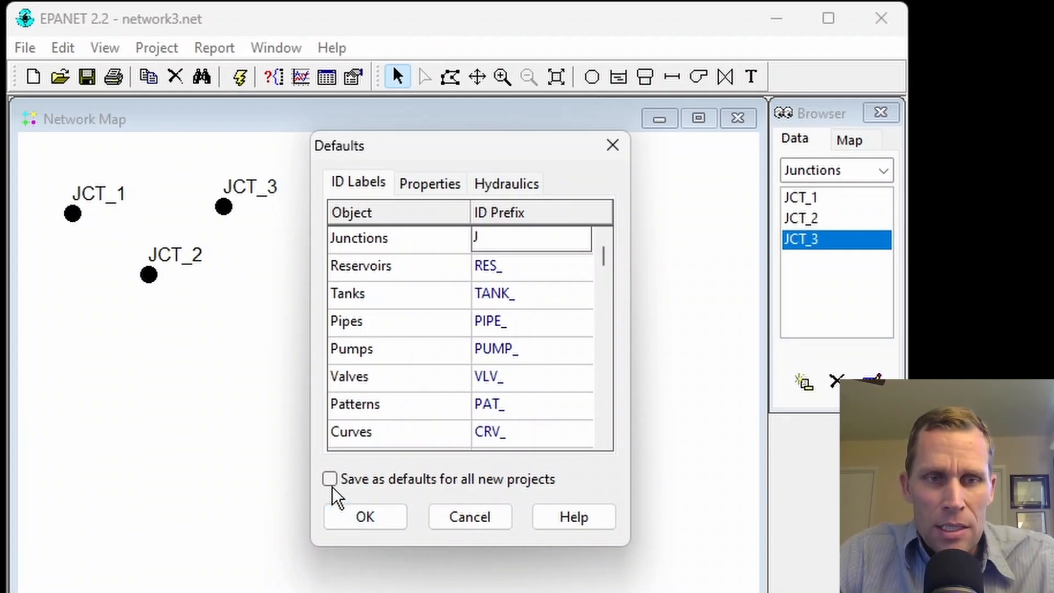
pyautogui.click(508, 266)
pyautogui.click(500, 240)
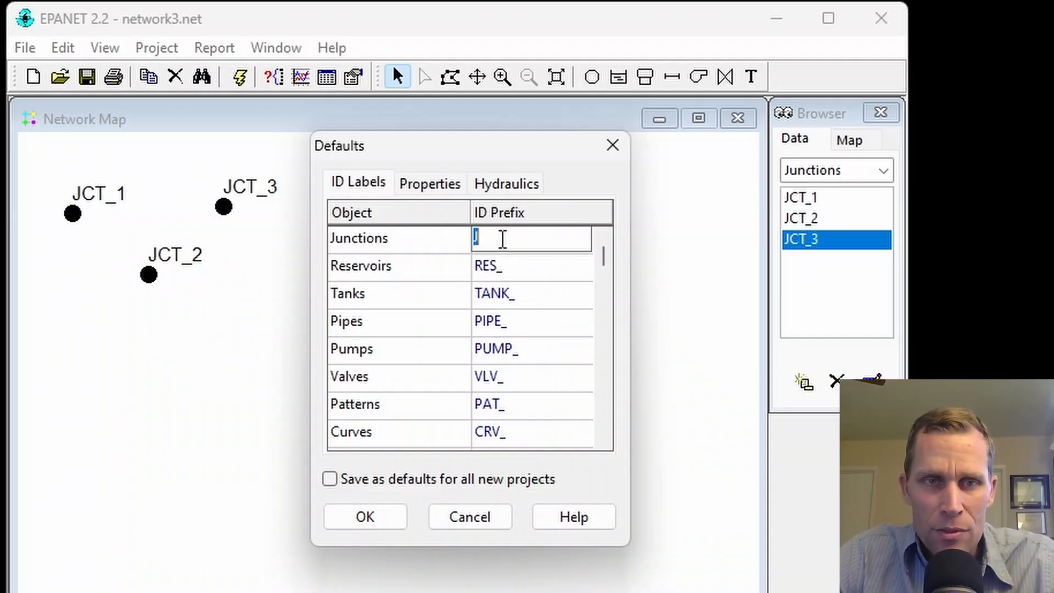
pyautogui.click(371, 519)
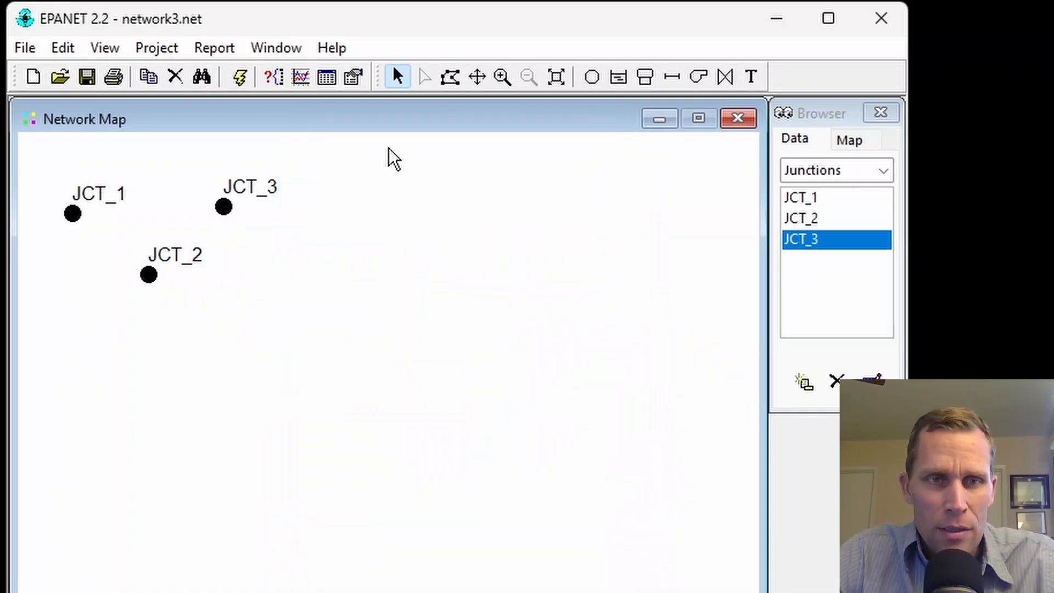
# Add a junction on the map below and to the right of JCT_3, and another one without map coordinates
pyautogui.click(592, 77)
pyautogui.click(258, 279)
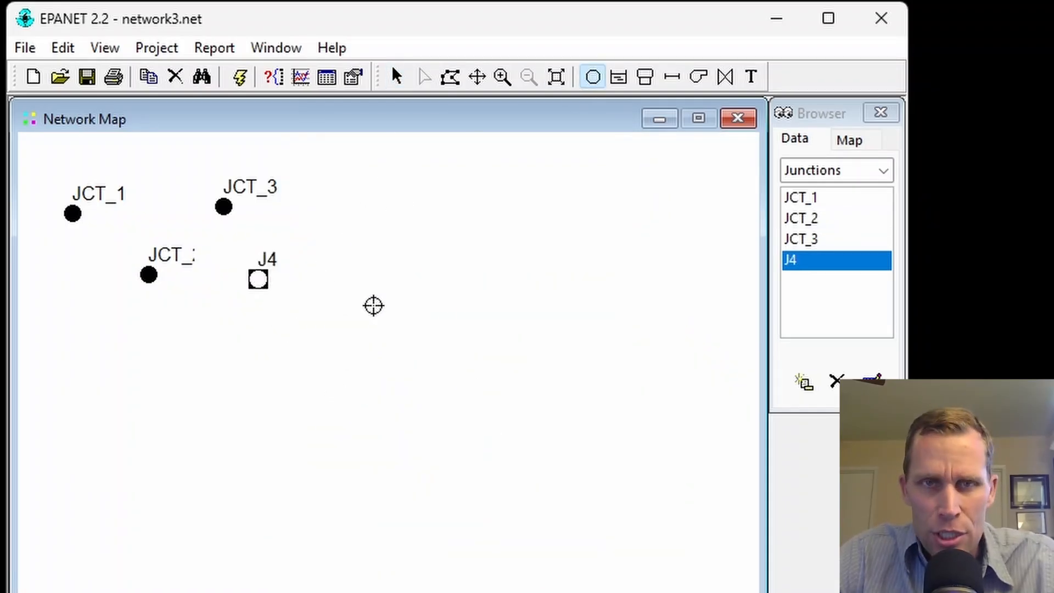
pyautogui.doubleClick(802, 260)
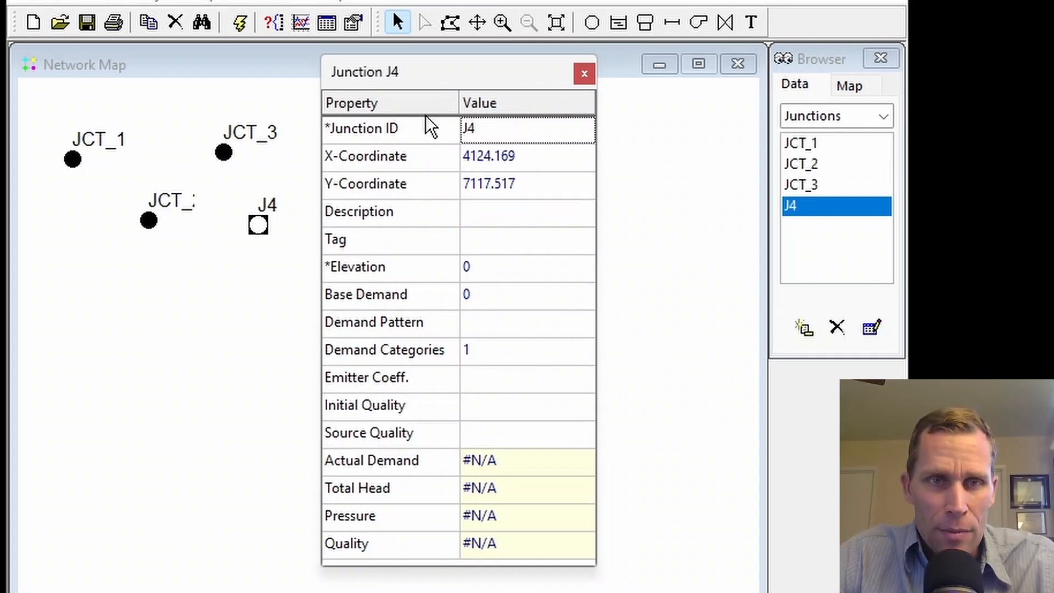
pyautogui.moveTo(443, 73); pyautogui.dragTo(483, 73)
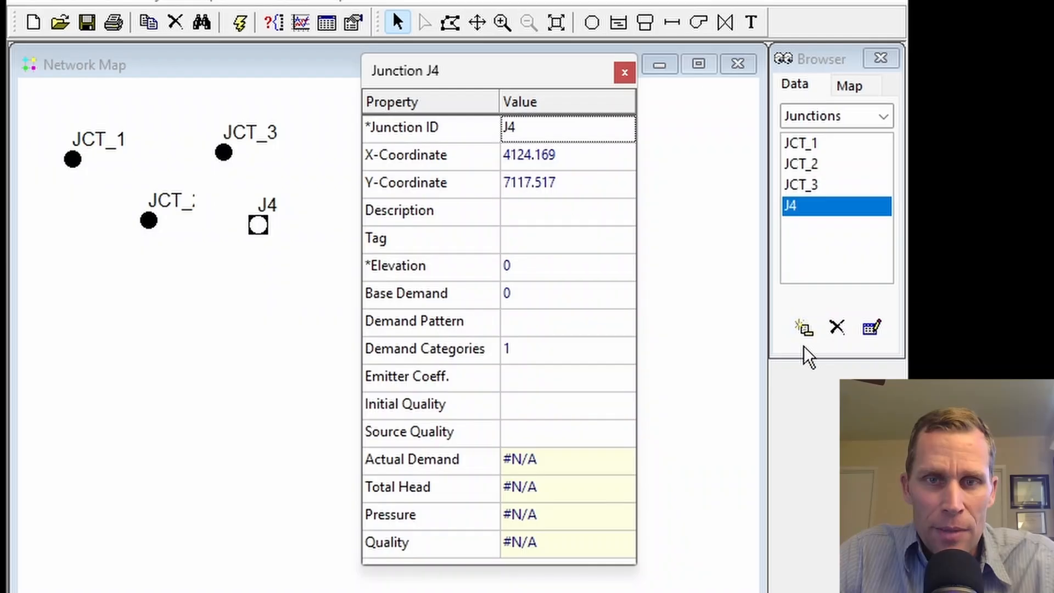
pyautogui.click(805, 330)
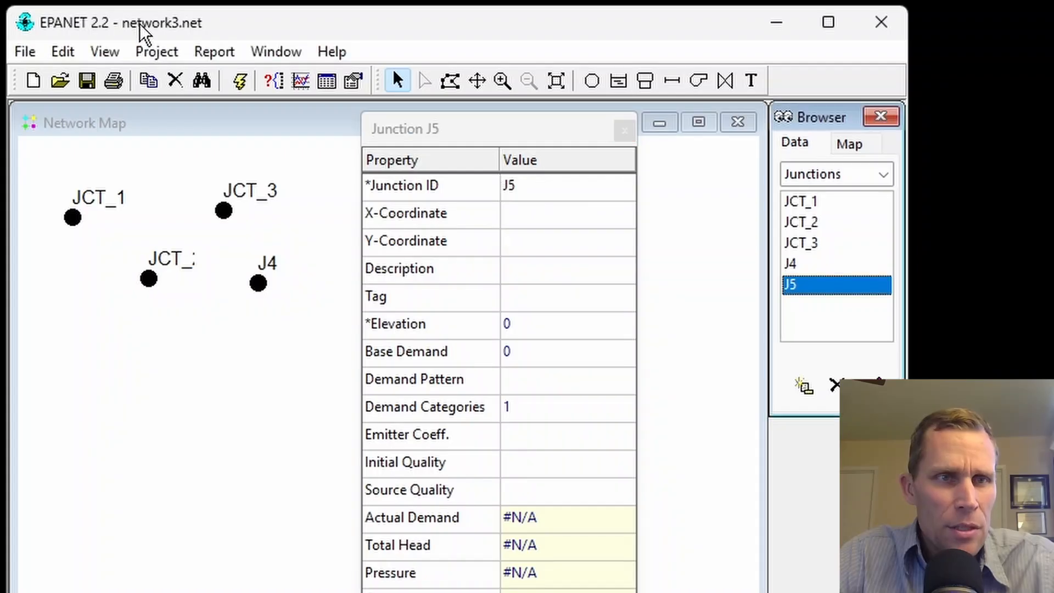
# Try the Meters, Degrees and None options in the map dimensions and set the map units to Feet
pyautogui.click(105, 51)
pyautogui.click(138, 86)
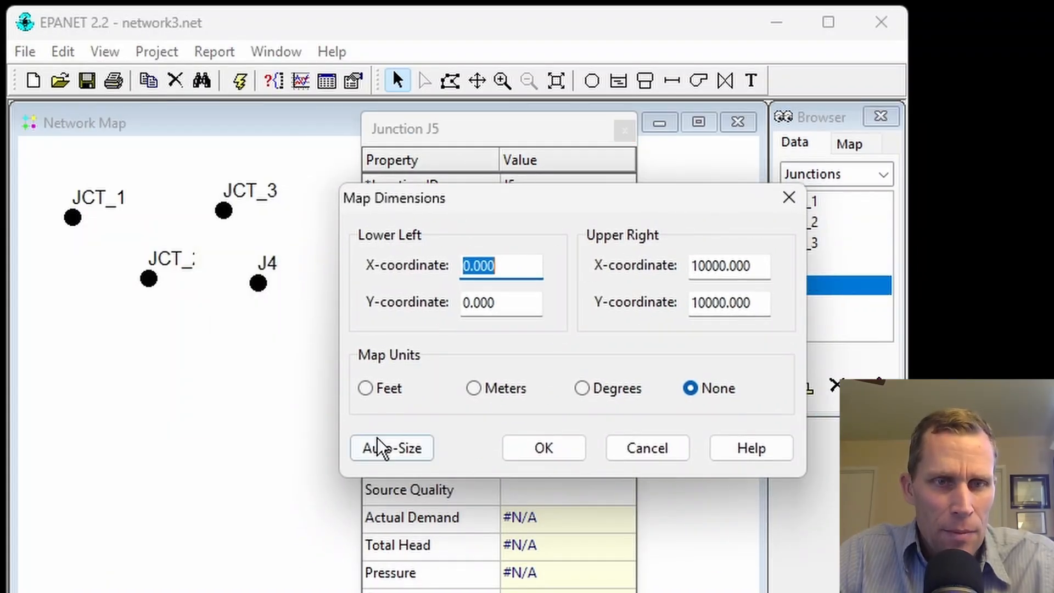
pyautogui.click(368, 384)
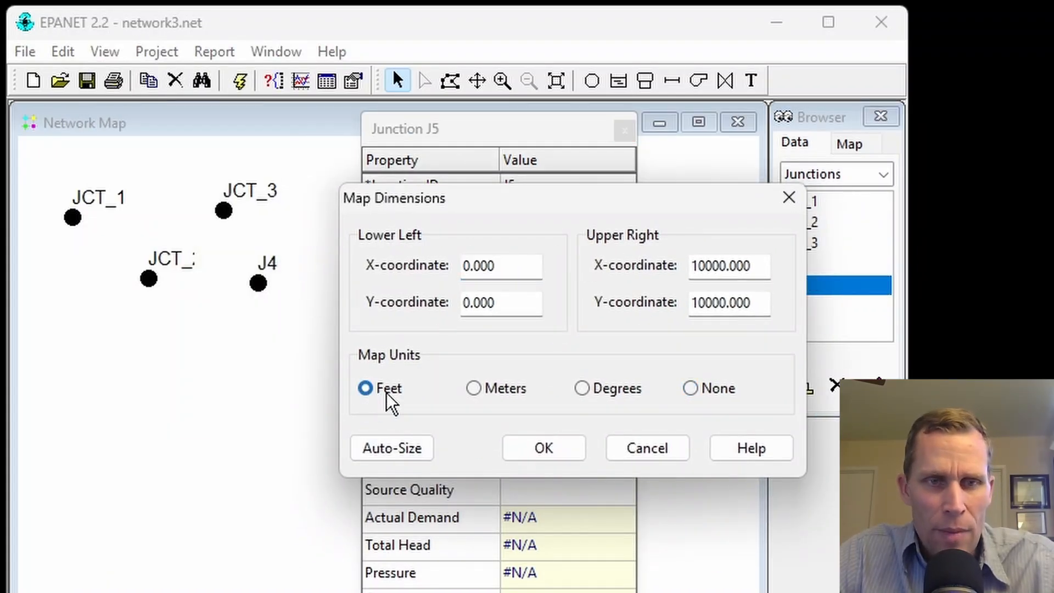
pyautogui.click(474, 389)
pyautogui.click(581, 388)
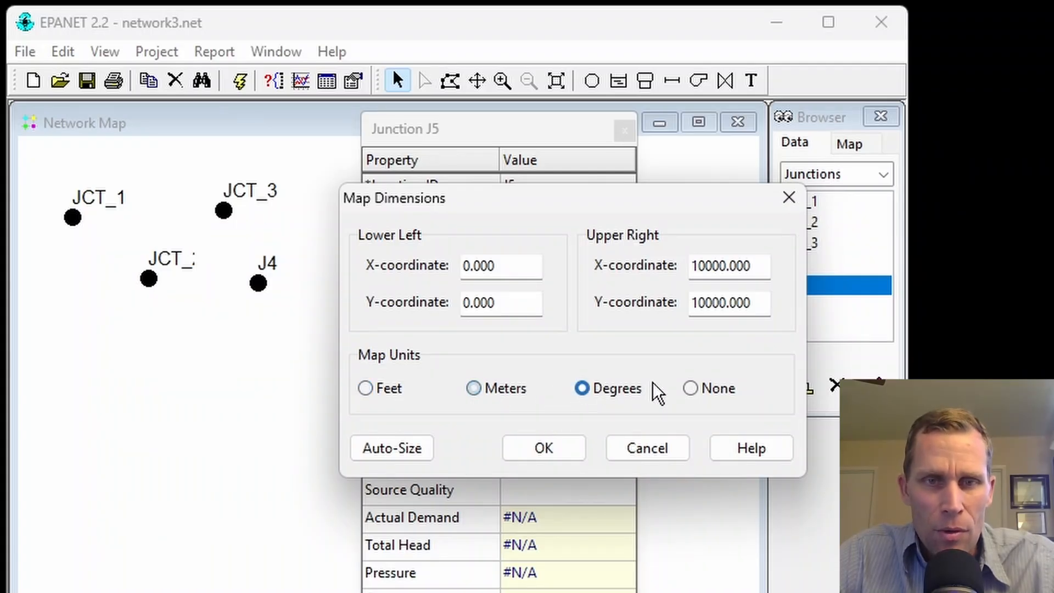
pyautogui.click(690, 388)
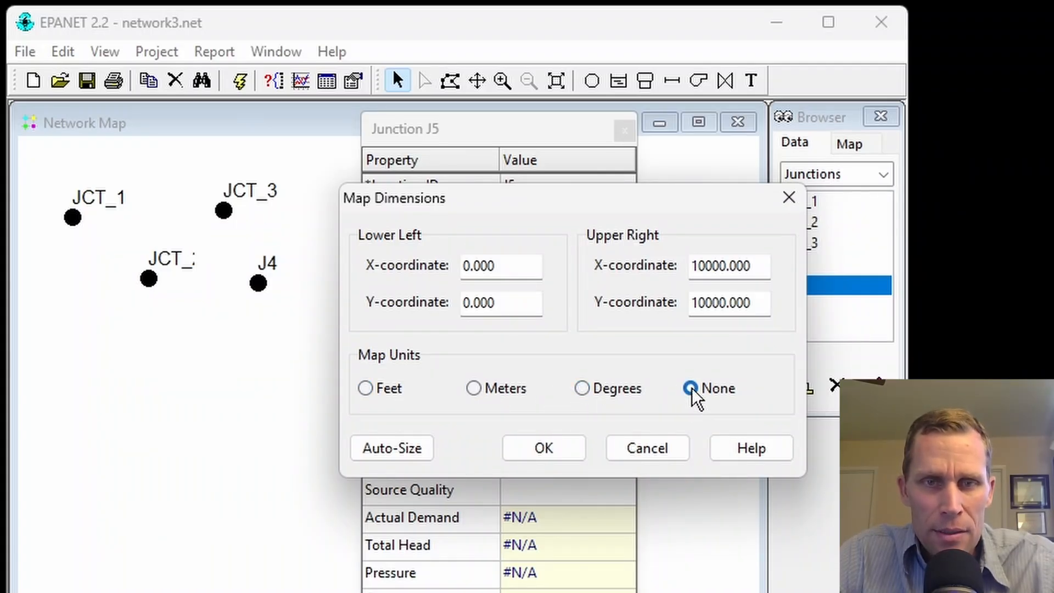
pyautogui.click(365, 387)
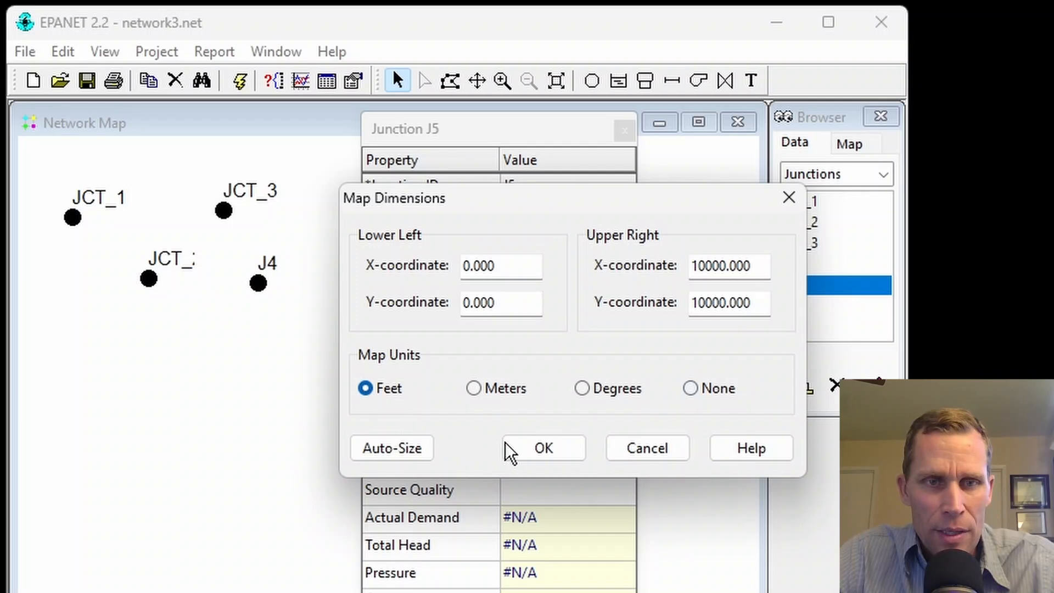
pyautogui.click(541, 447)
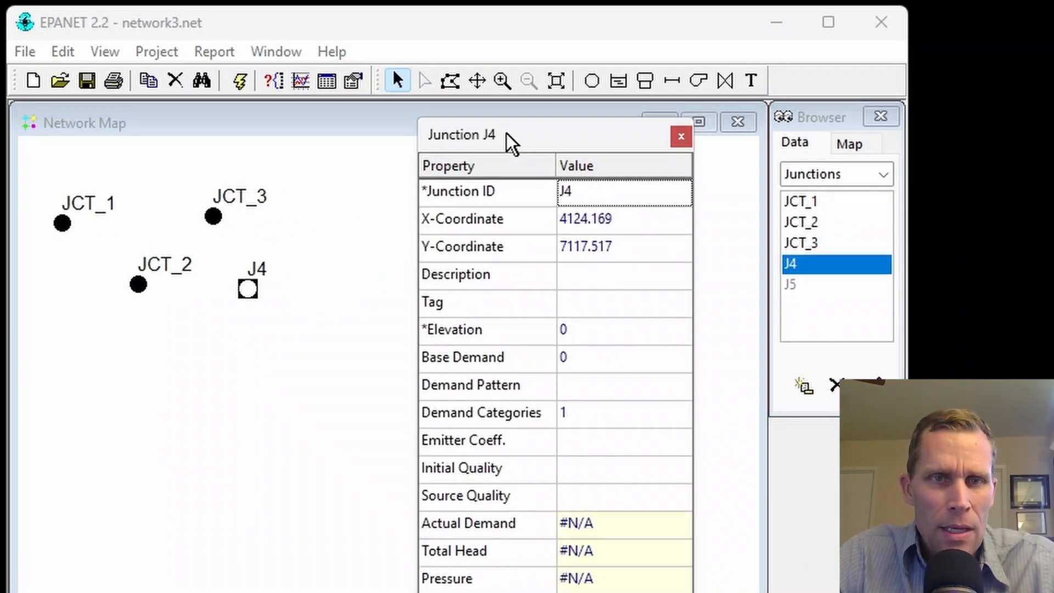
# Try out the text "sdf asdf asdf" as the description of junction J4 and clear it
pyautogui.moveTo(506, 133); pyautogui.dragTo(447, 130)
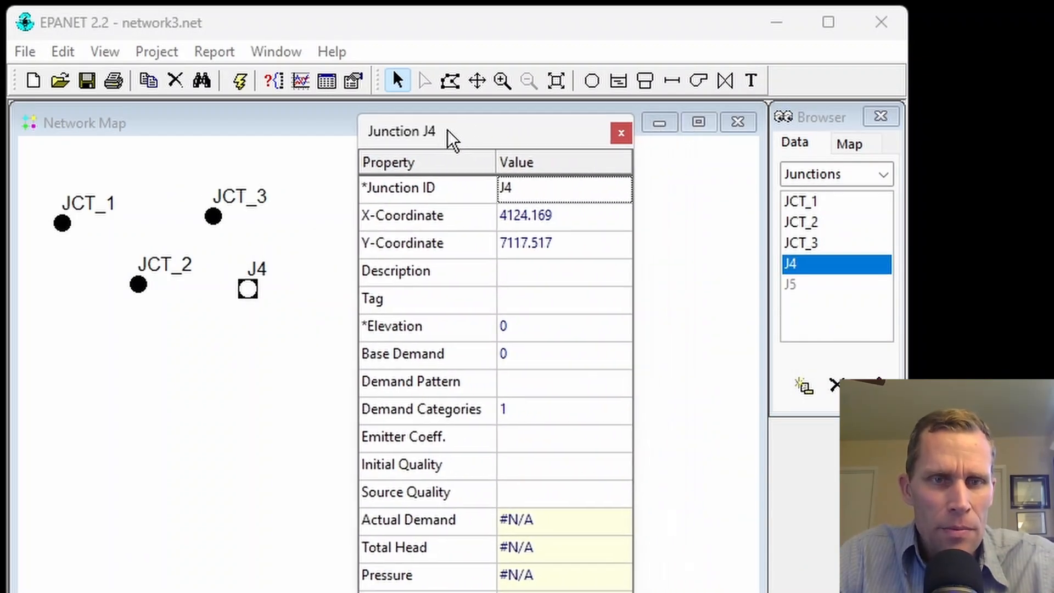
pyautogui.click(518, 275)
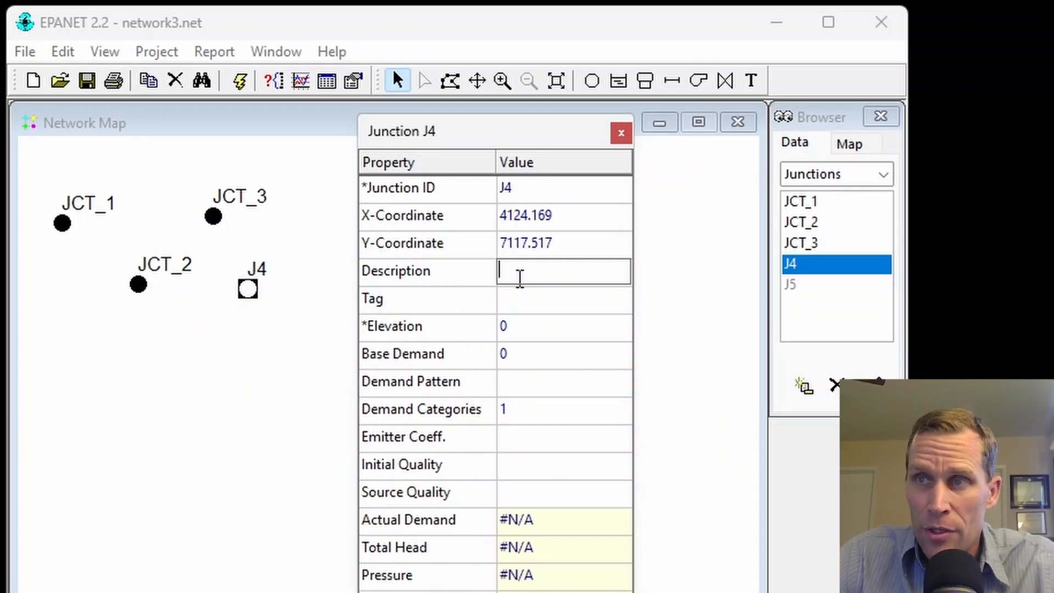
pyautogui.write('sdf asdf asdf')
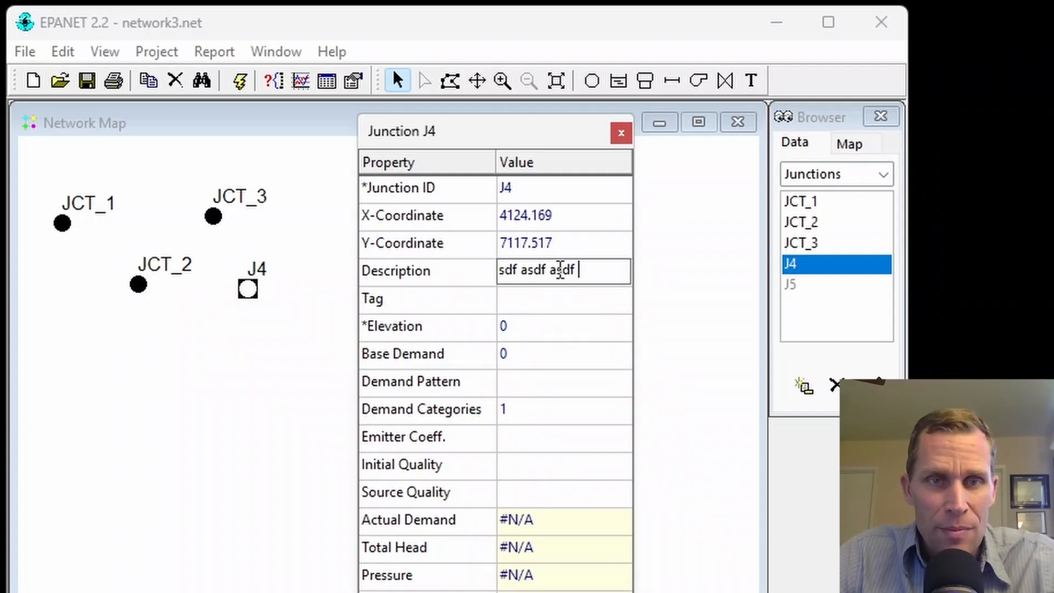
pyautogui.moveTo(590, 270); pyautogui.dragTo(501, 268)
pyautogui.press('BackSpace')
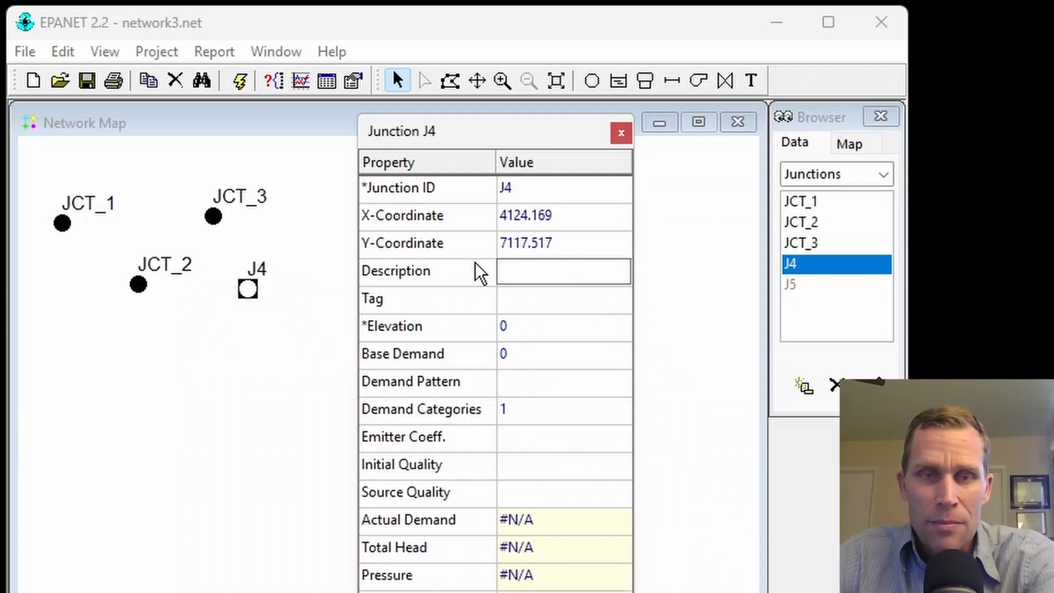
# Set the tag of junction J4 to zone_2 and open its Elevation value for editing
pyautogui.click(509, 296)
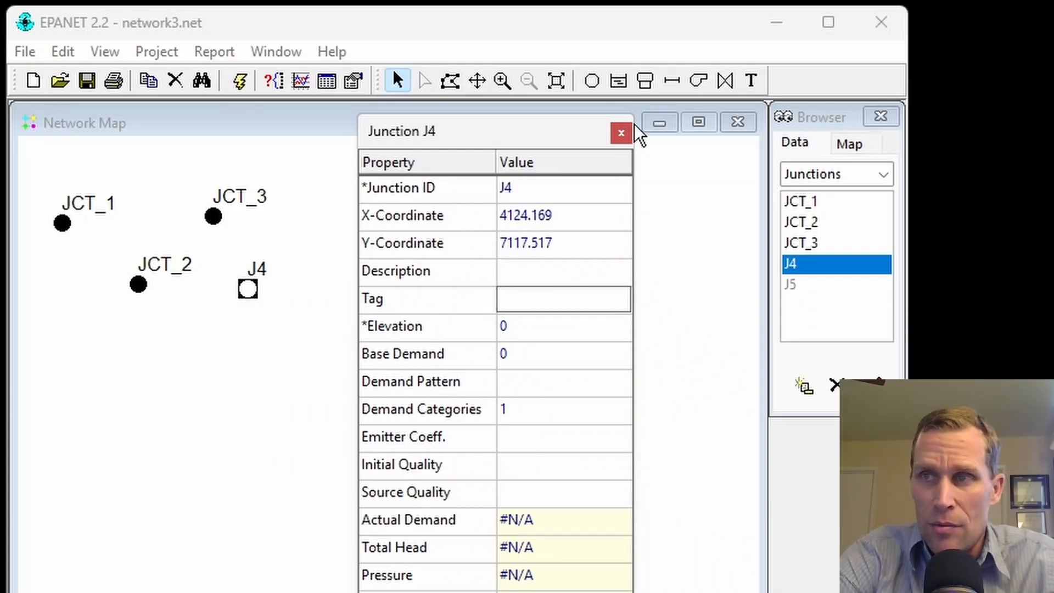
pyautogui.write('zone2')
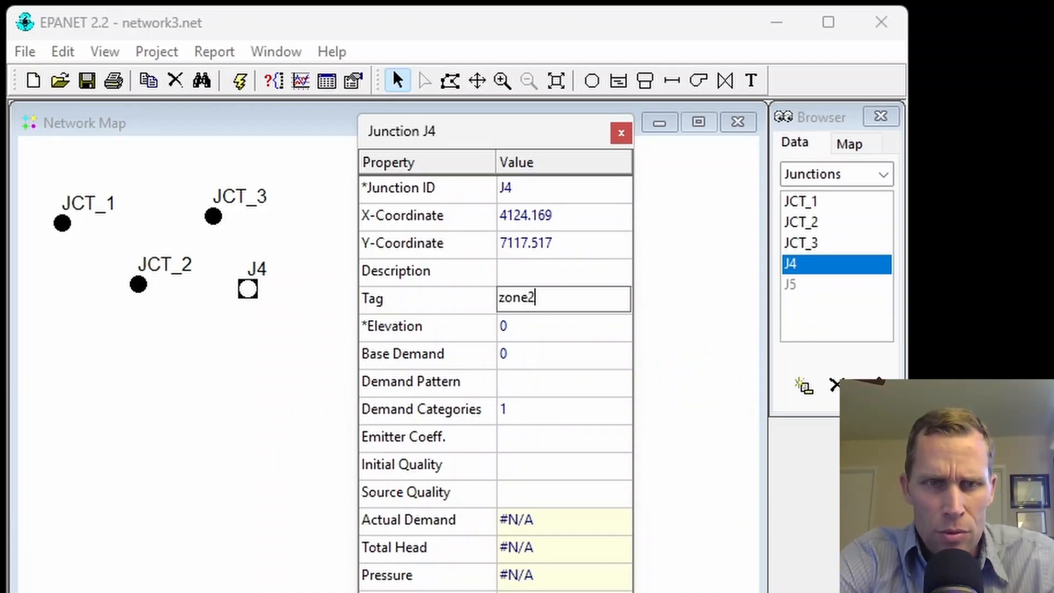
pyautogui.press('BackSpace')
pyautogui.write('_2')
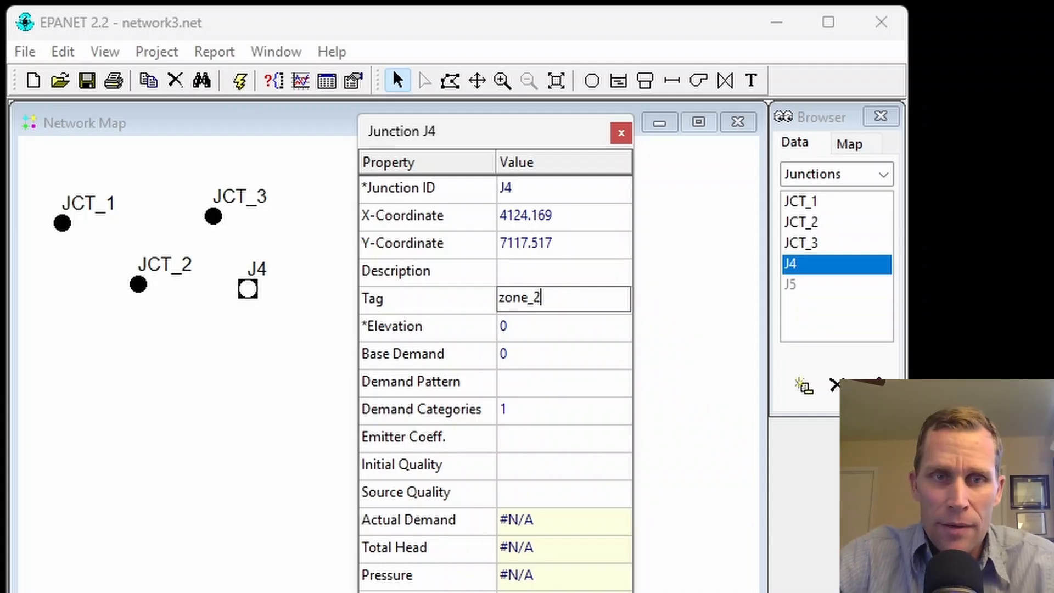
pyautogui.click(528, 329)
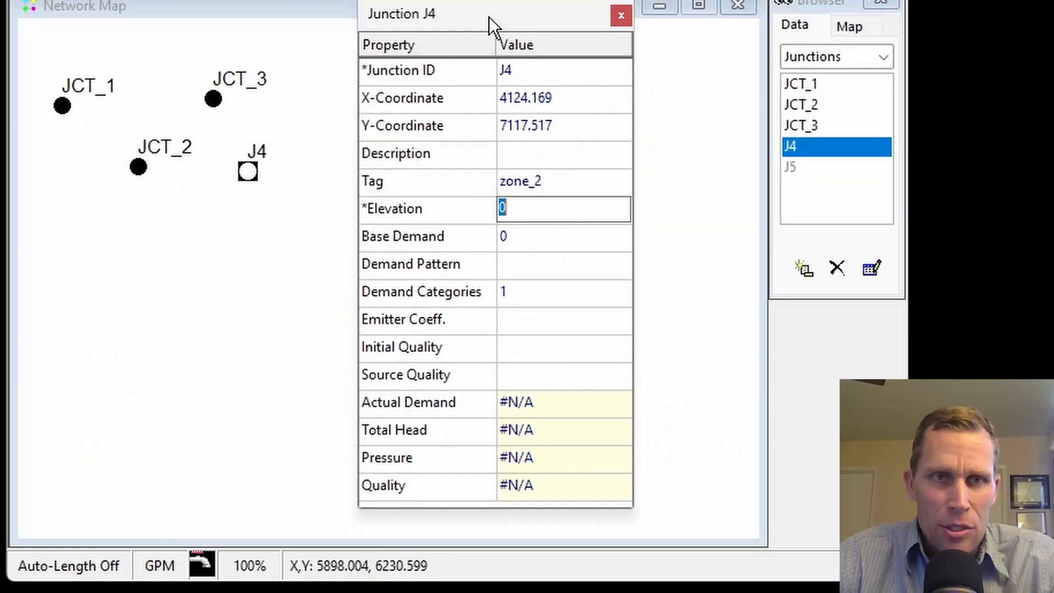
pyautogui.moveTo(489, 19); pyautogui.dragTo(467, 15)
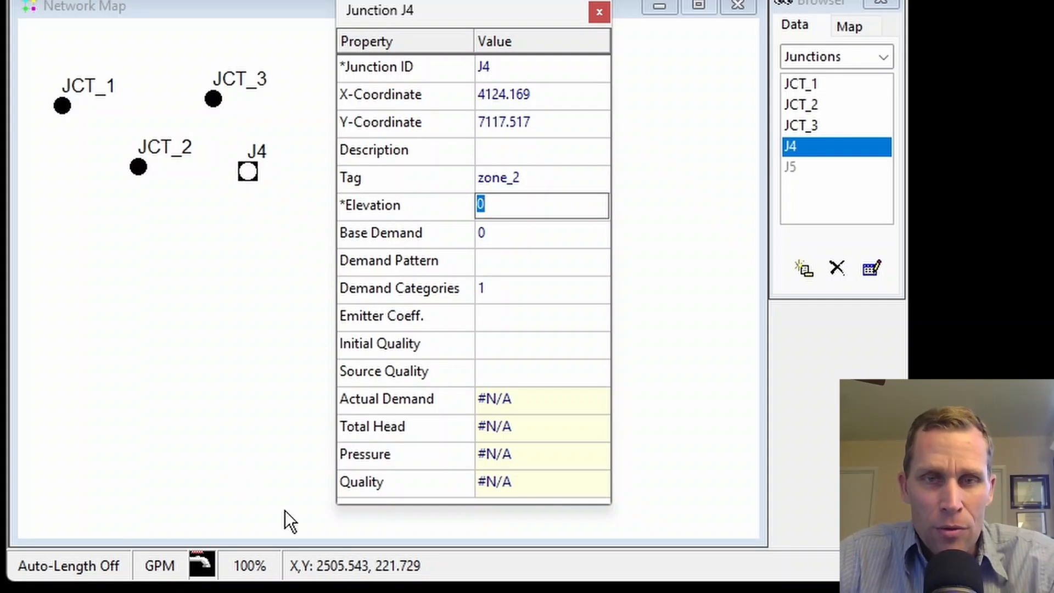
# Examine the available flow units in the project's hydraulics options and close the options editor
pyautogui.click(883, 56)
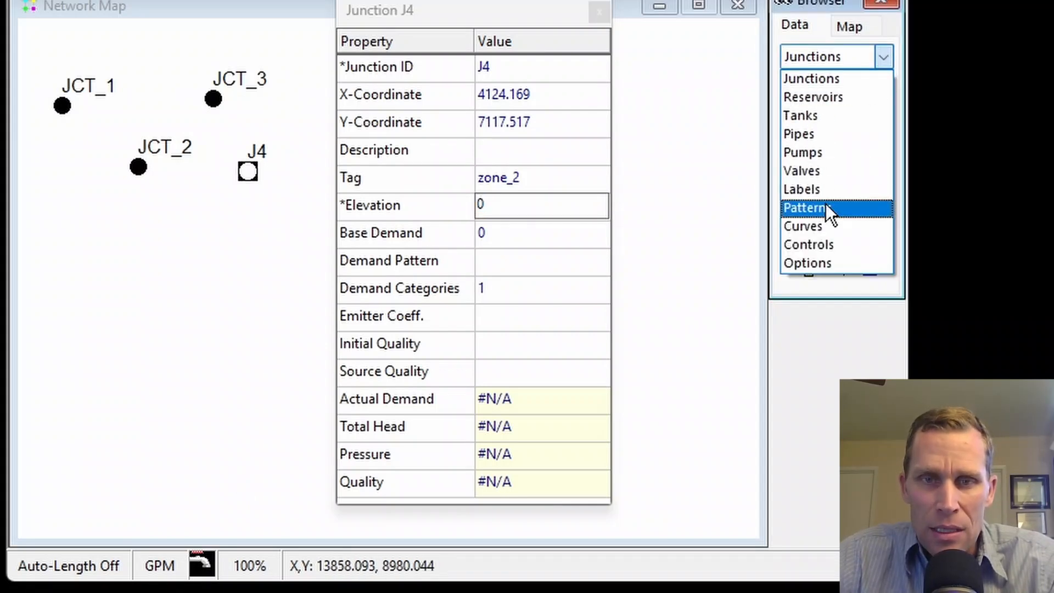
pyautogui.click(810, 265)
pyautogui.click(813, 85)
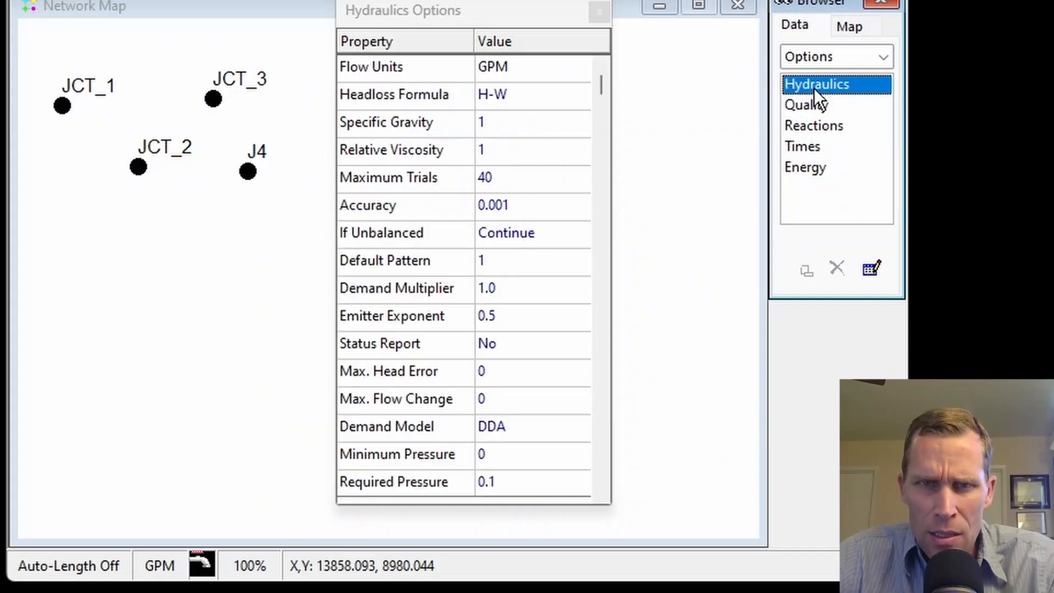
pyautogui.click(502, 68)
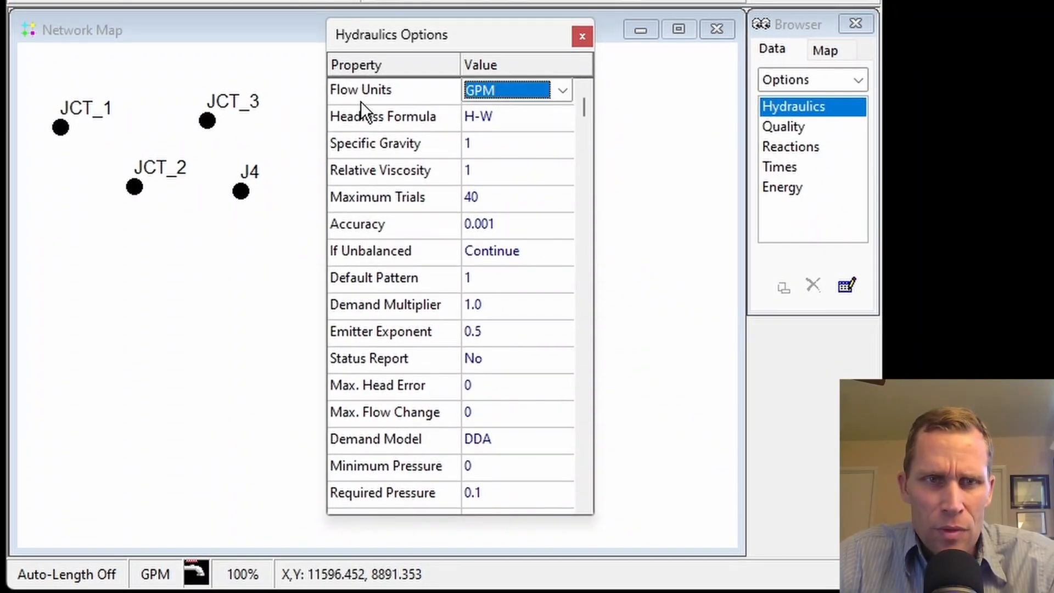
pyautogui.click(561, 93)
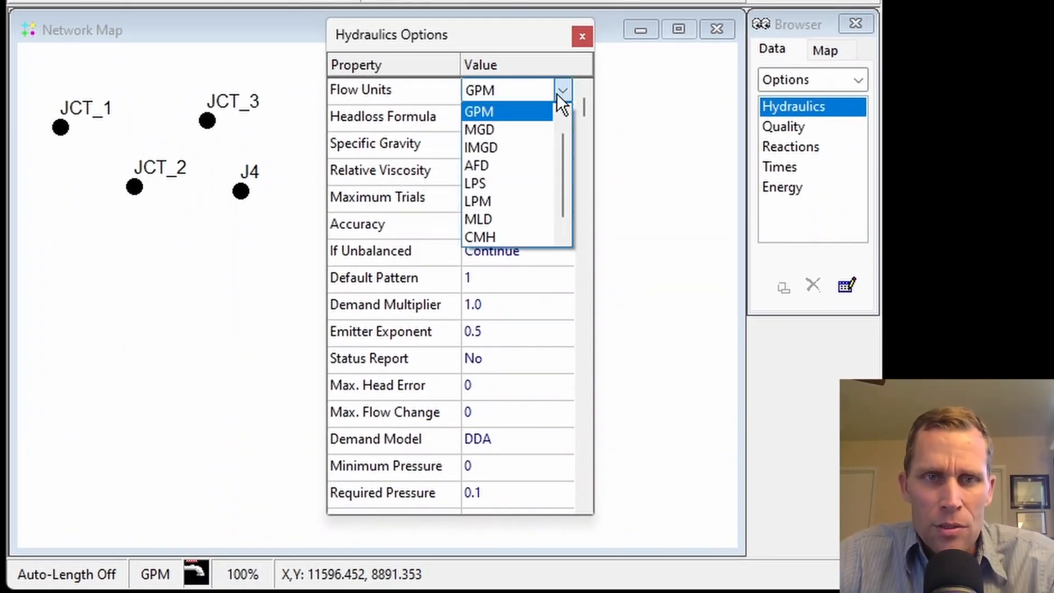
pyautogui.scroll(1, 532, 110)
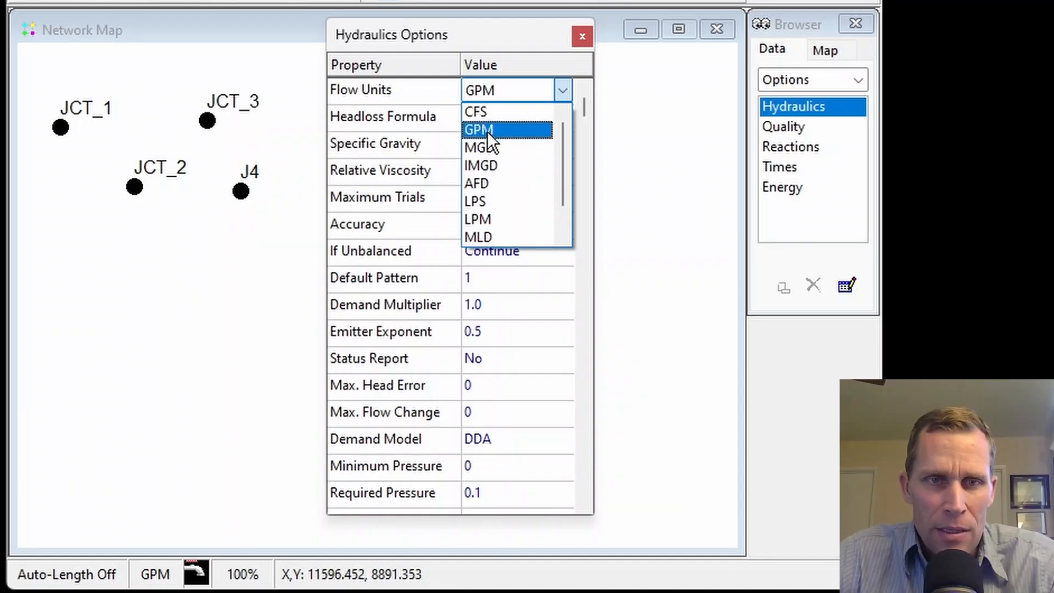
pyautogui.click(583, 36)
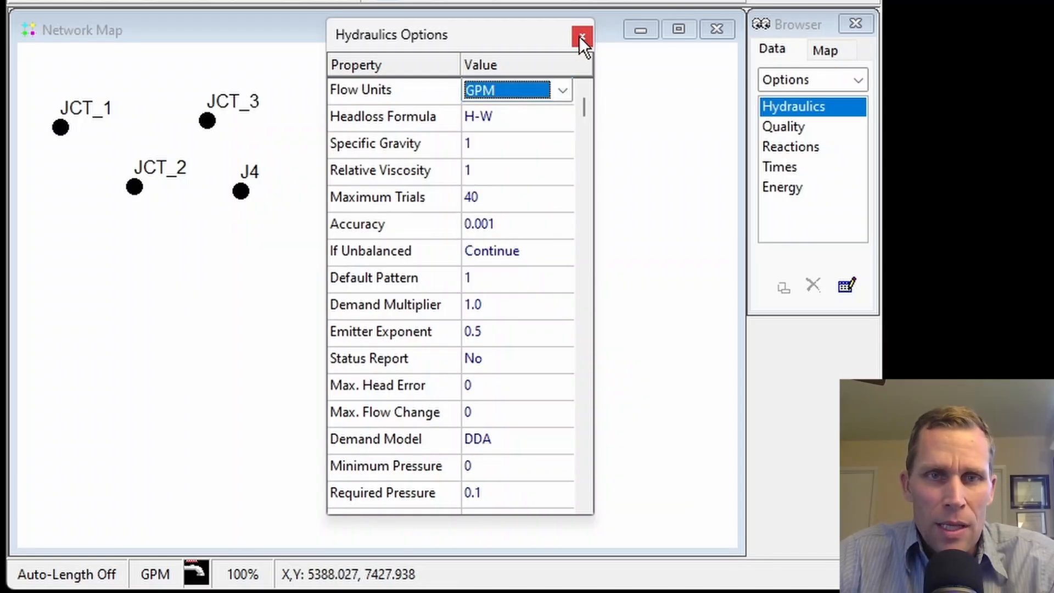
pyautogui.click(582, 37)
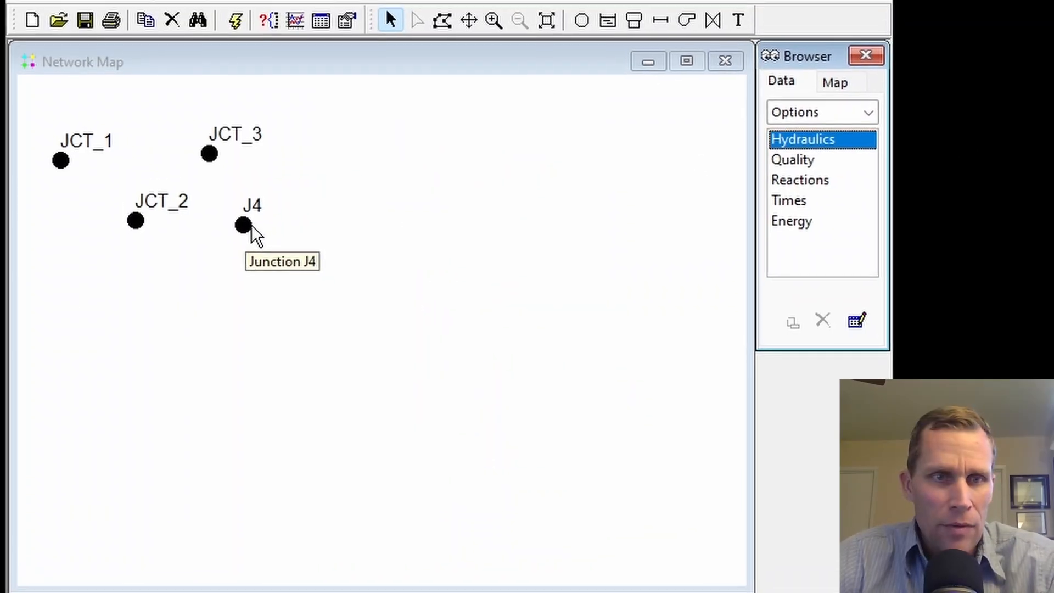
# Open the properties of junction J4 and set its base demand to 1000
pyautogui.doubleClick(244, 202)
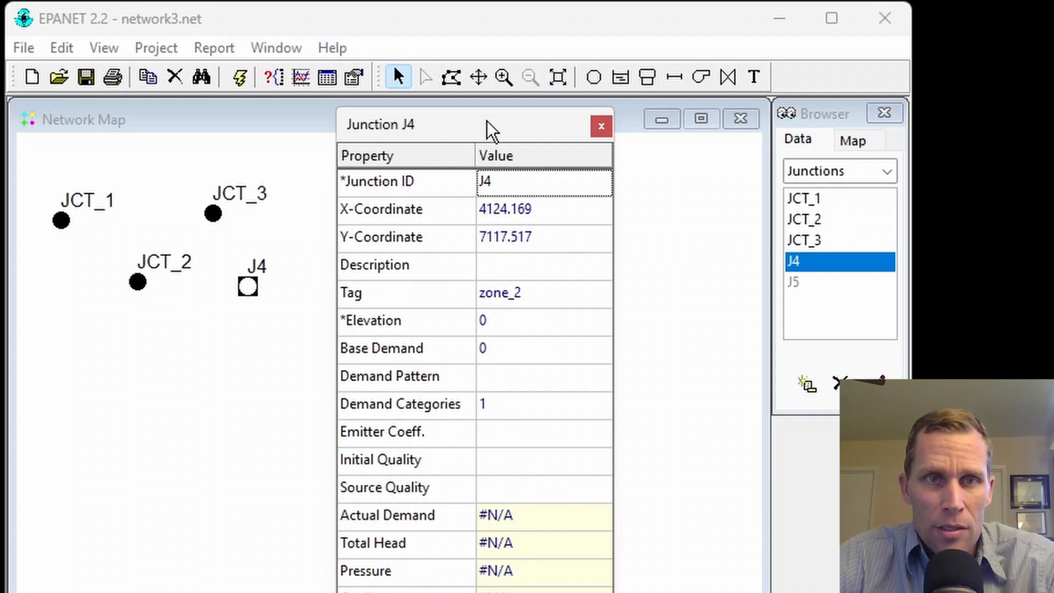
pyautogui.moveTo(486, 121); pyautogui.dragTo(490, 129)
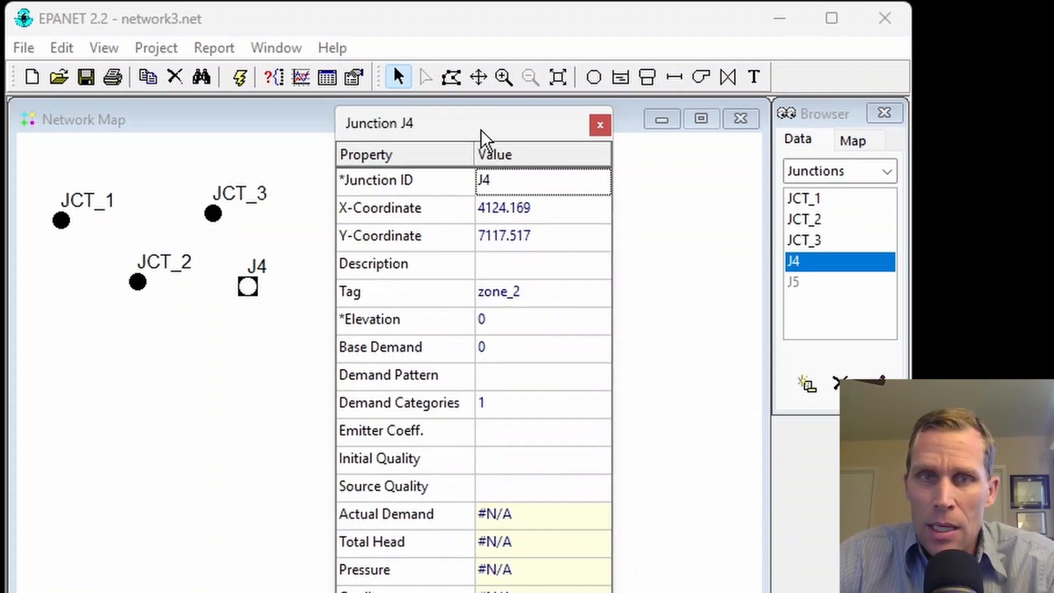
pyautogui.click(510, 345)
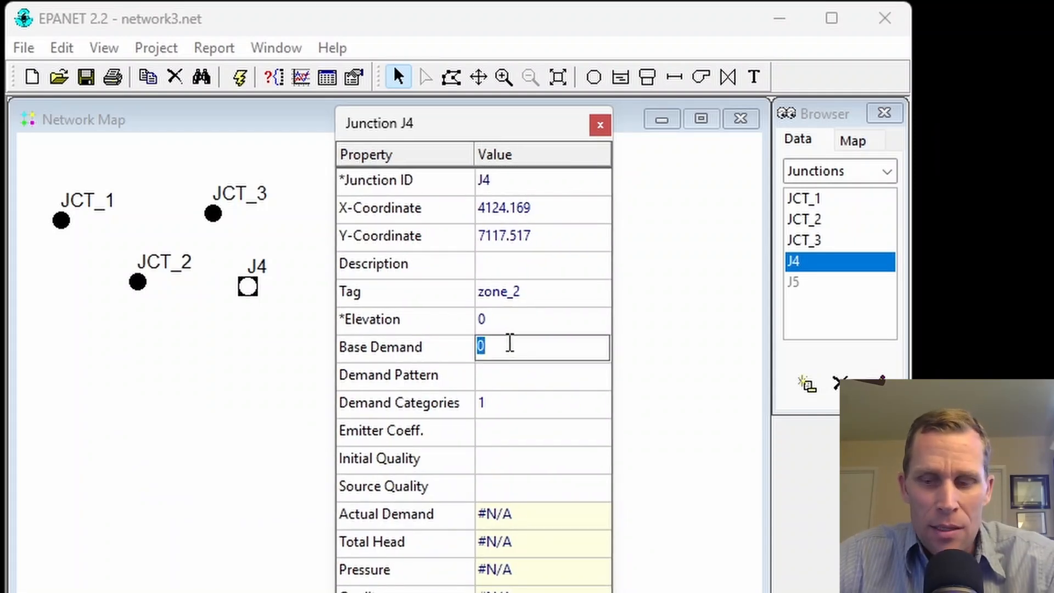
pyautogui.write('1000')
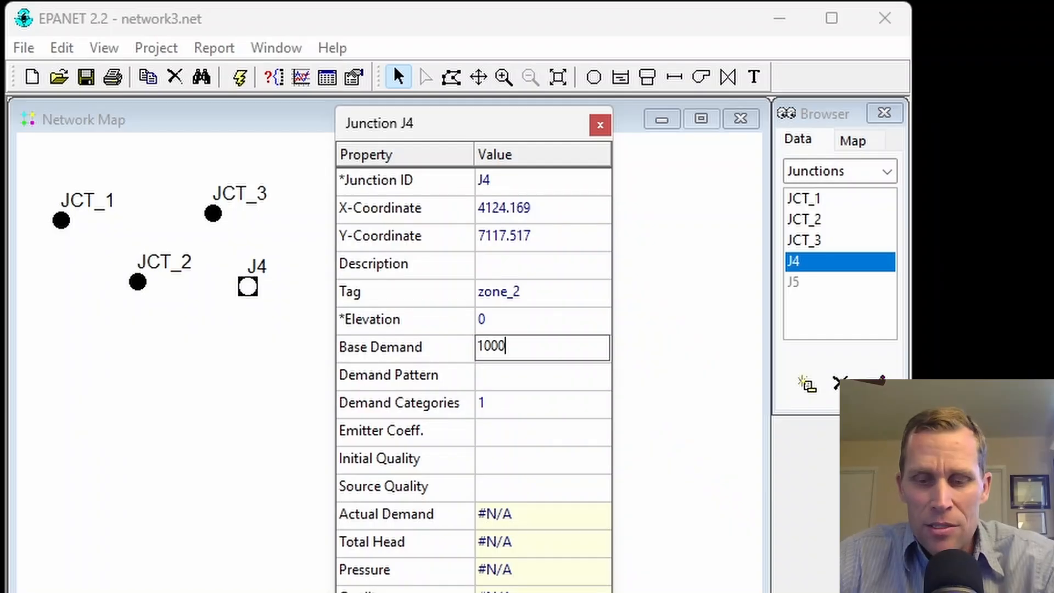
pyautogui.press('Return')
pyautogui.click(522, 347)
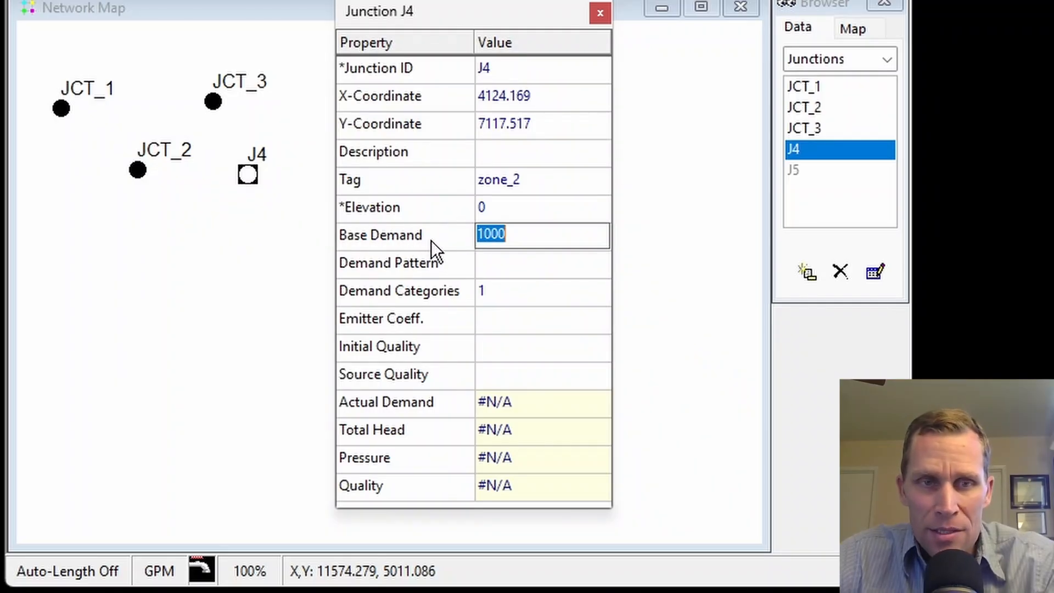
pyautogui.click(500, 266)
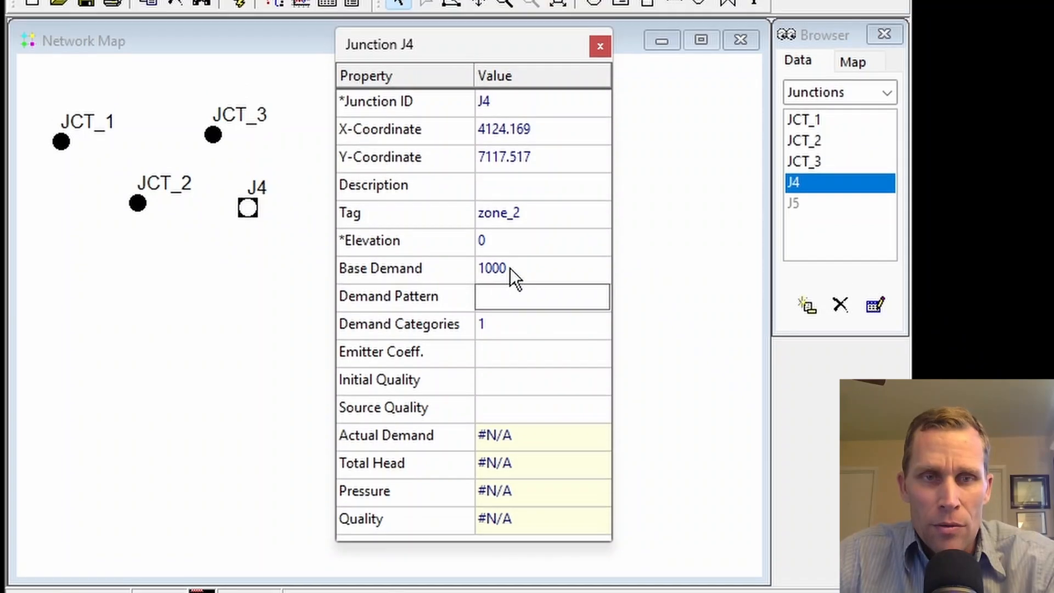
pyautogui.click(531, 235)
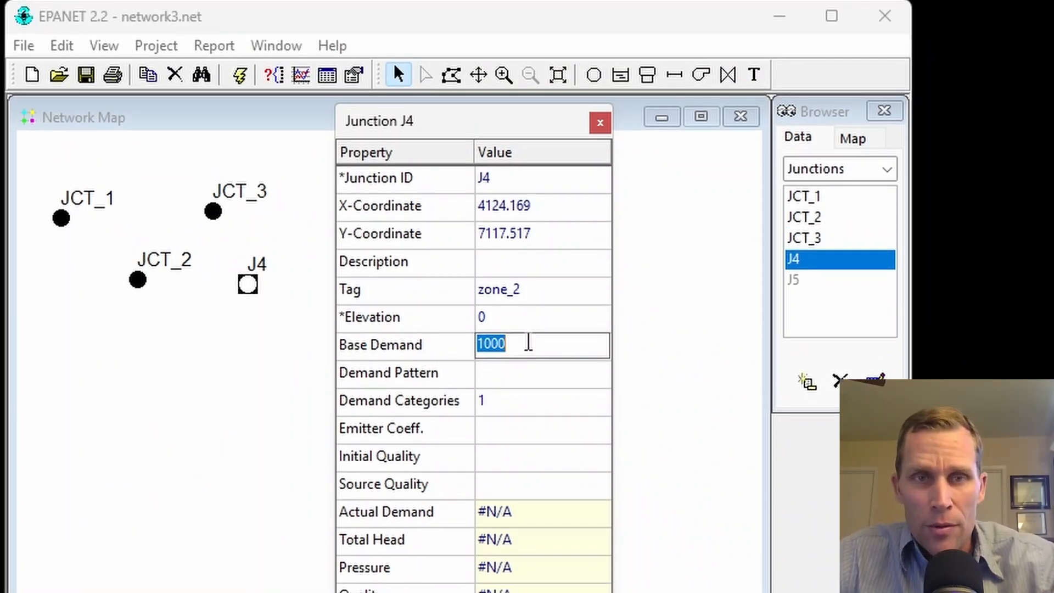
pyautogui.moveTo(516, 343); pyautogui.dragTo(448, 348)
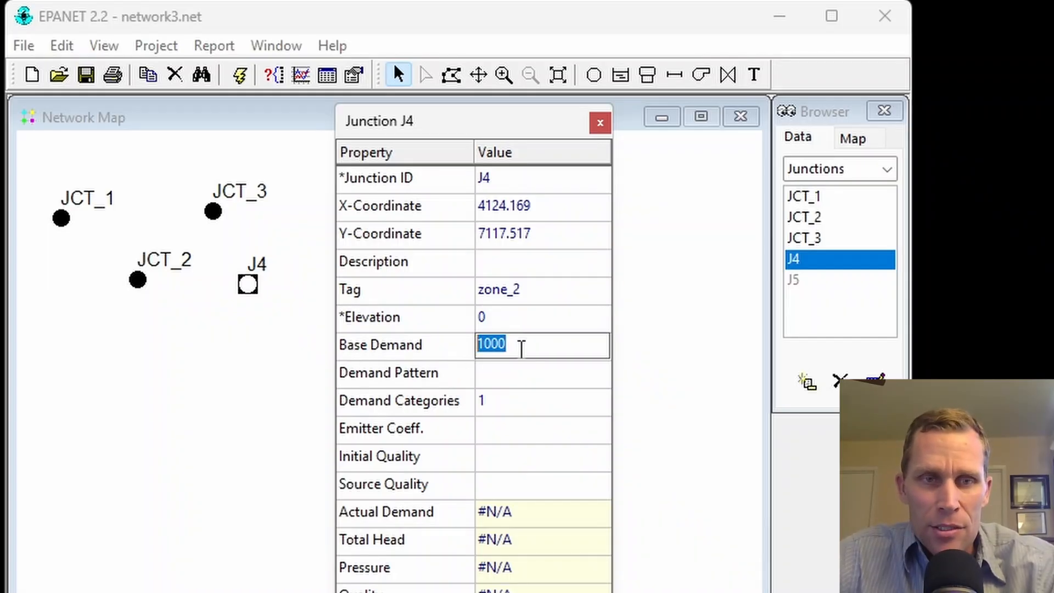
pyautogui.click(516, 345)
pyautogui.moveTo(515, 345); pyautogui.dragTo(447, 353)
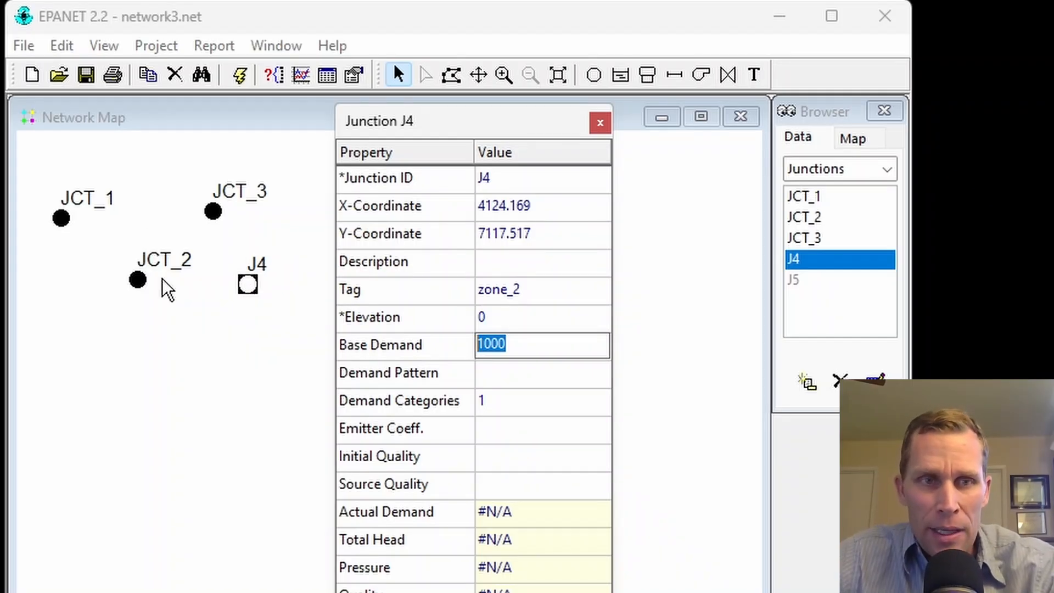
# Assign the demand pattern name J4_demand to junction J4
pyautogui.click(495, 373)
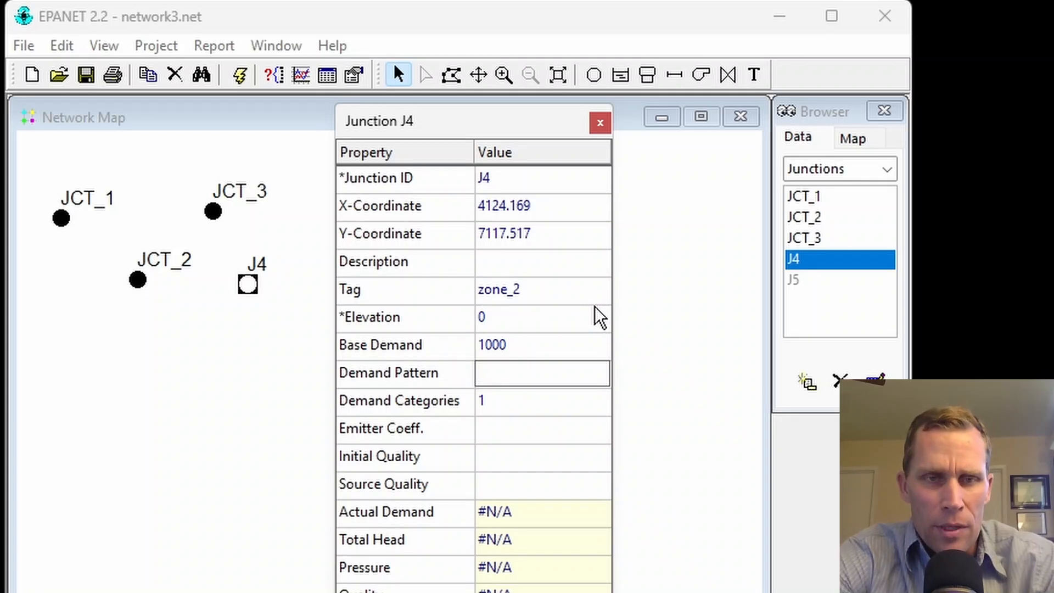
pyautogui.write('J4_demand')
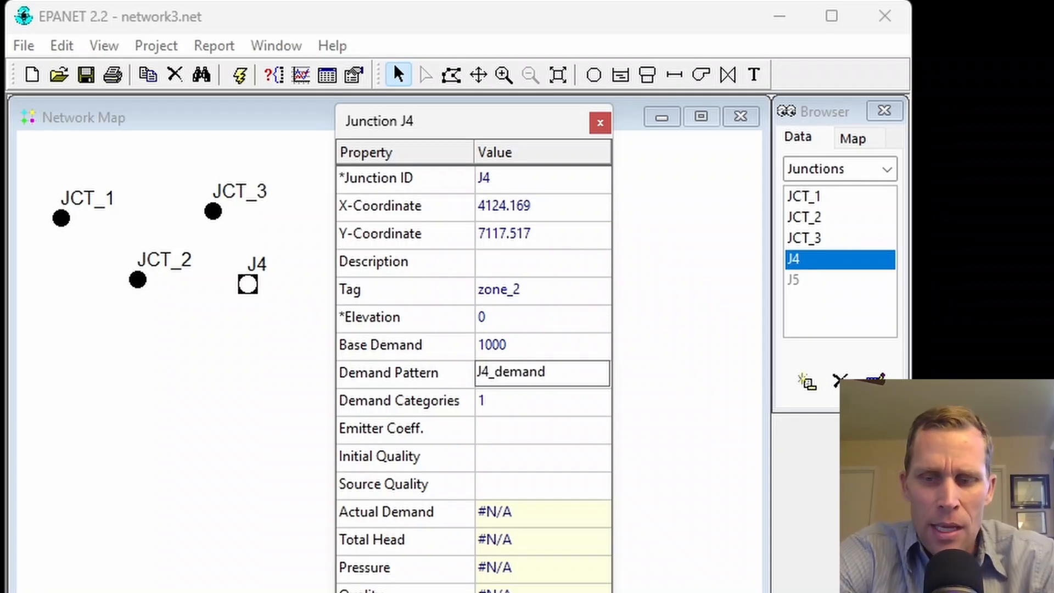
pyautogui.press('Return')
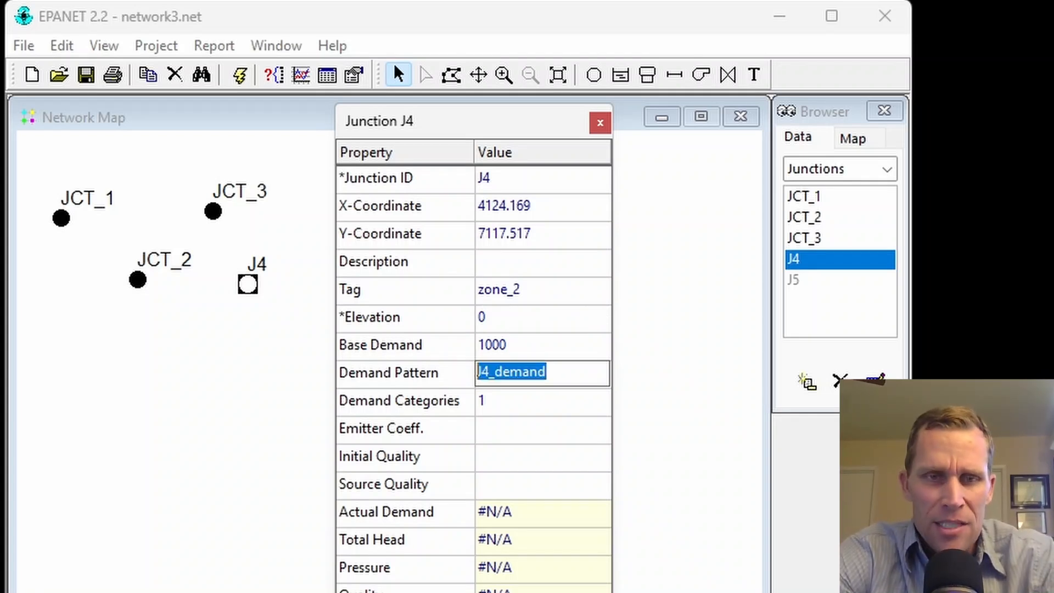
pyautogui.click(560, 374)
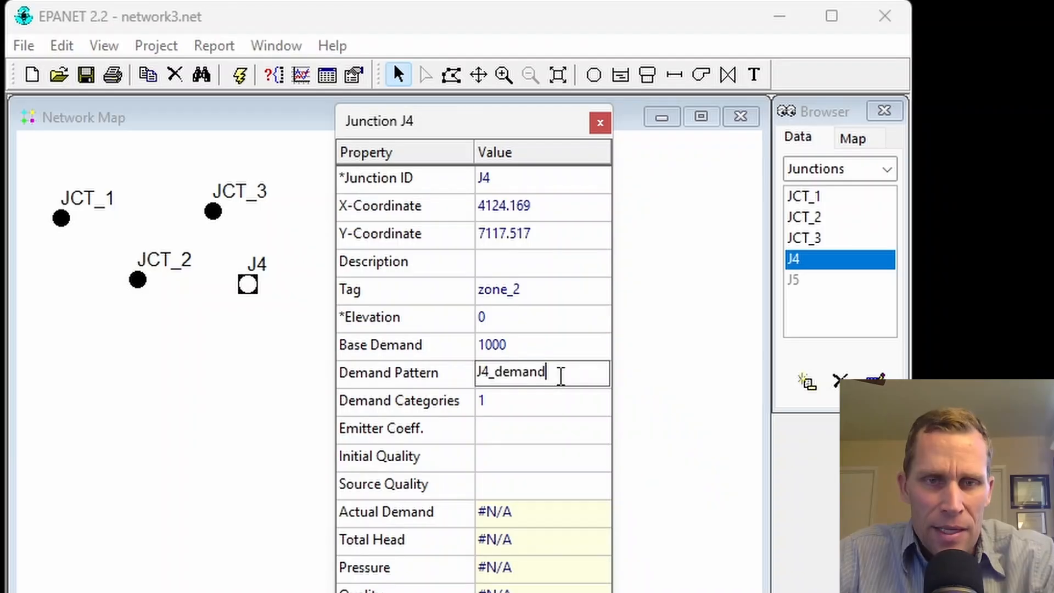
pyautogui.moveTo(559, 374); pyautogui.dragTo(466, 374)
pyautogui.click(578, 374)
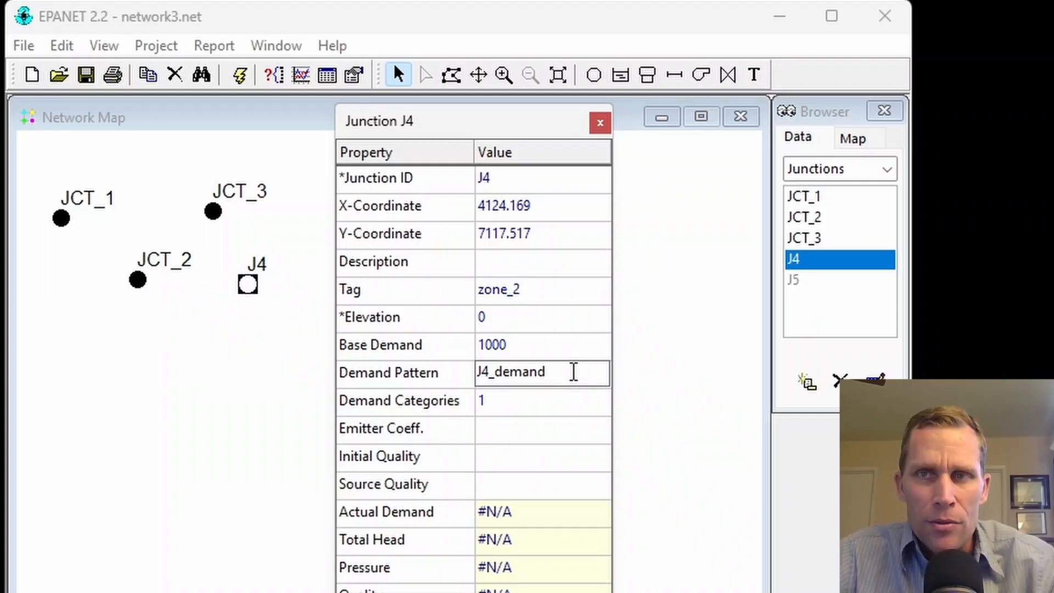
# Examine how the base demand, demand pattern and actual demand properties of junction J4 relate
pyautogui.click(530, 344)
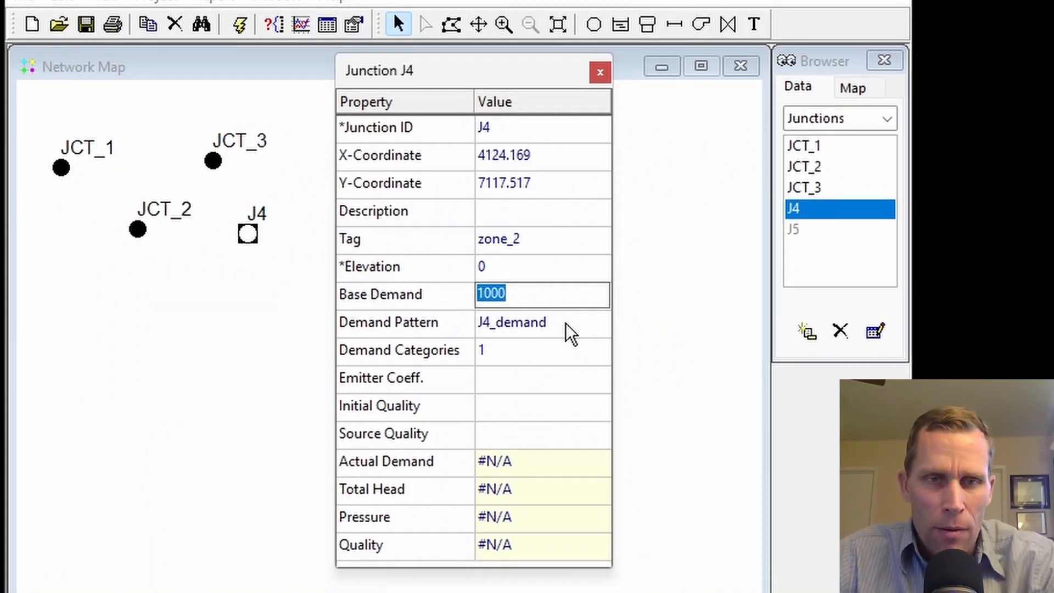
pyautogui.click(570, 333)
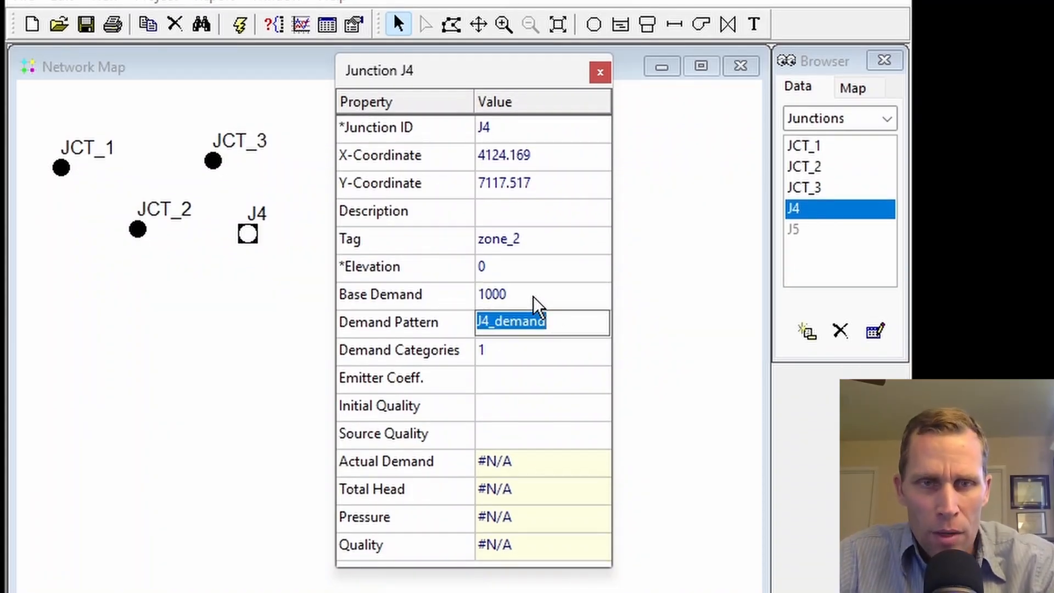
pyautogui.click(530, 294)
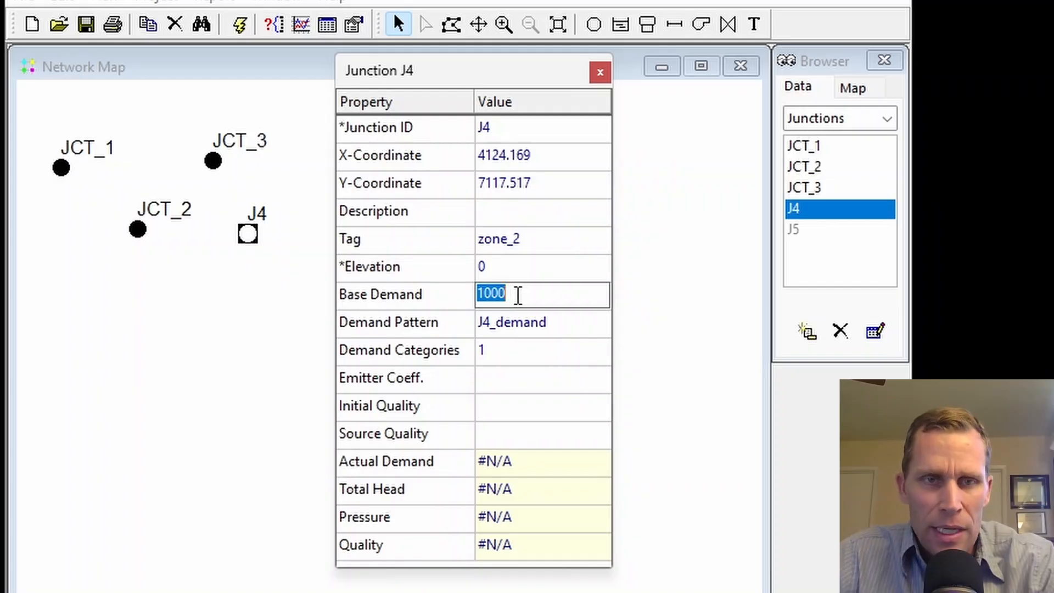
pyautogui.click(507, 468)
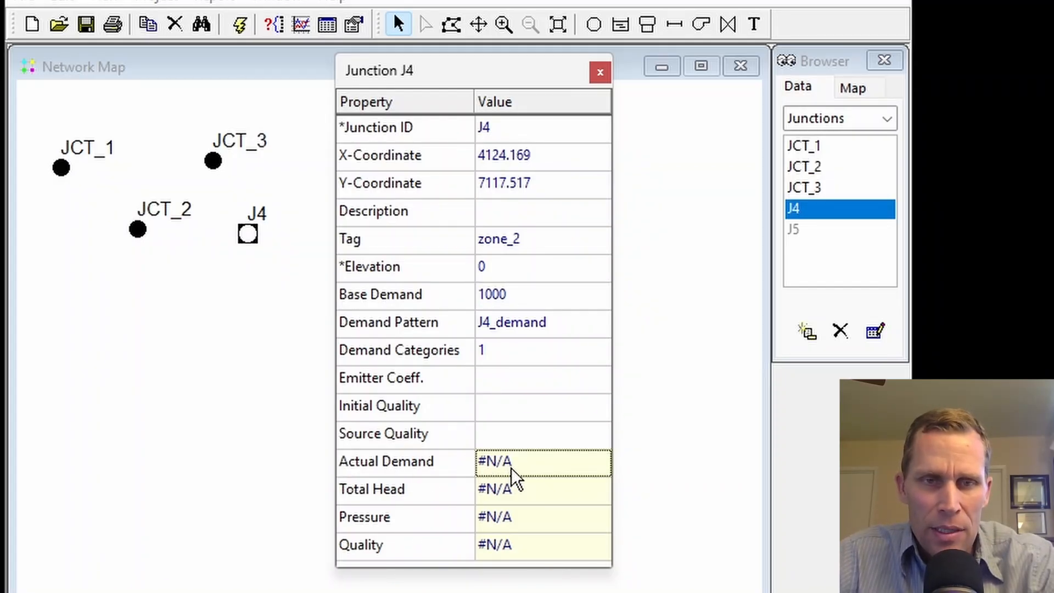
pyautogui.click(527, 355)
pyautogui.click(556, 325)
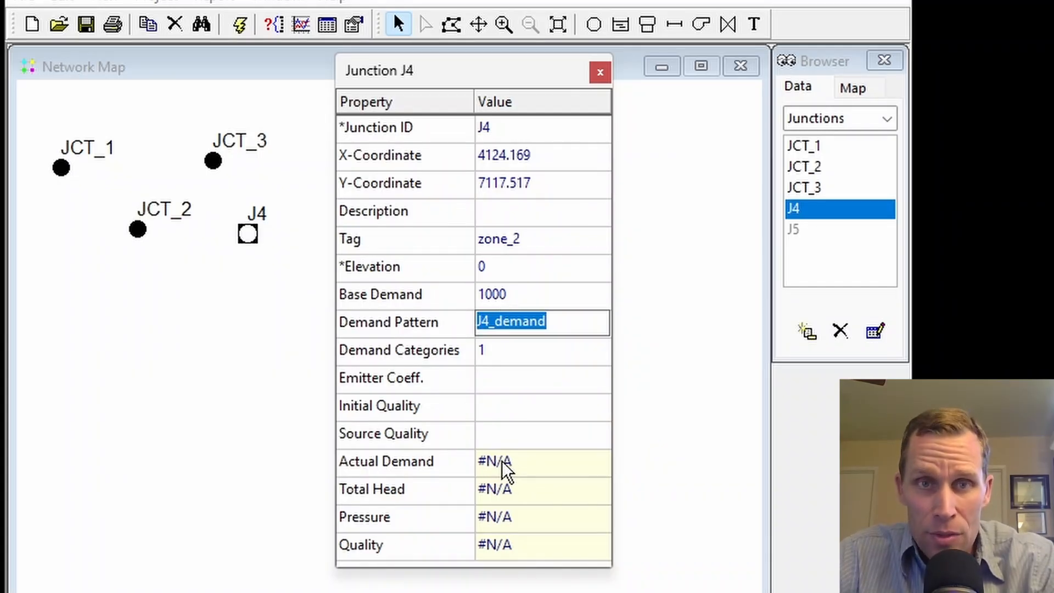
pyautogui.click(560, 322)
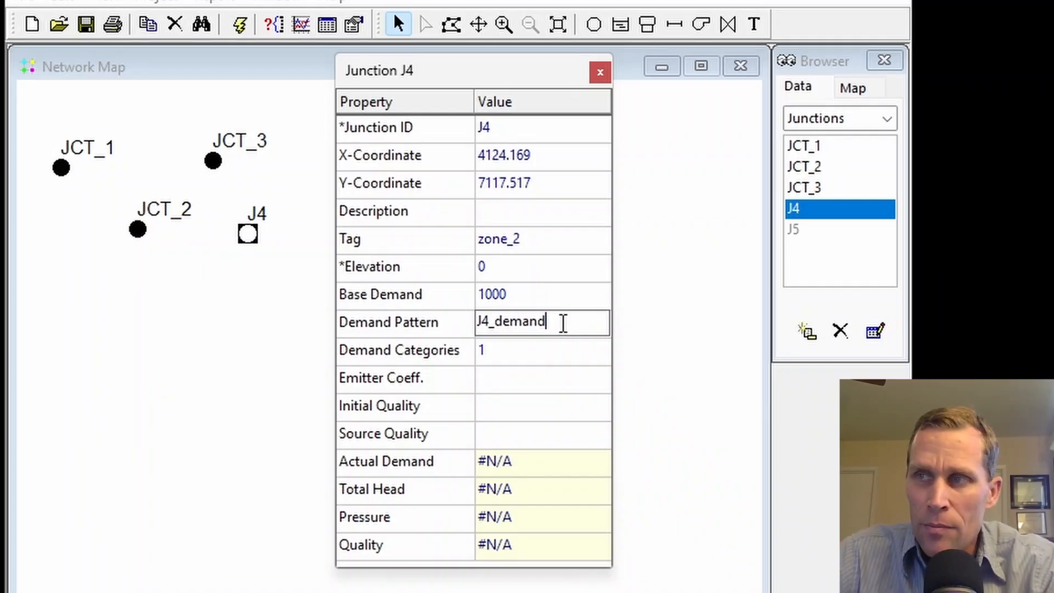
pyautogui.moveTo(562, 323); pyautogui.dragTo(471, 331)
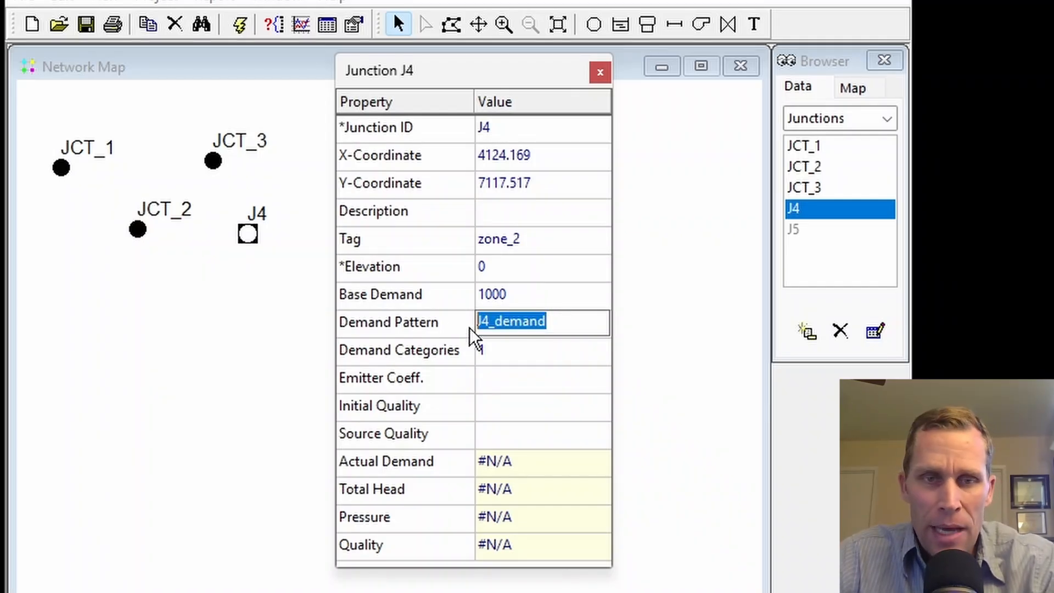
pyautogui.click(573, 326)
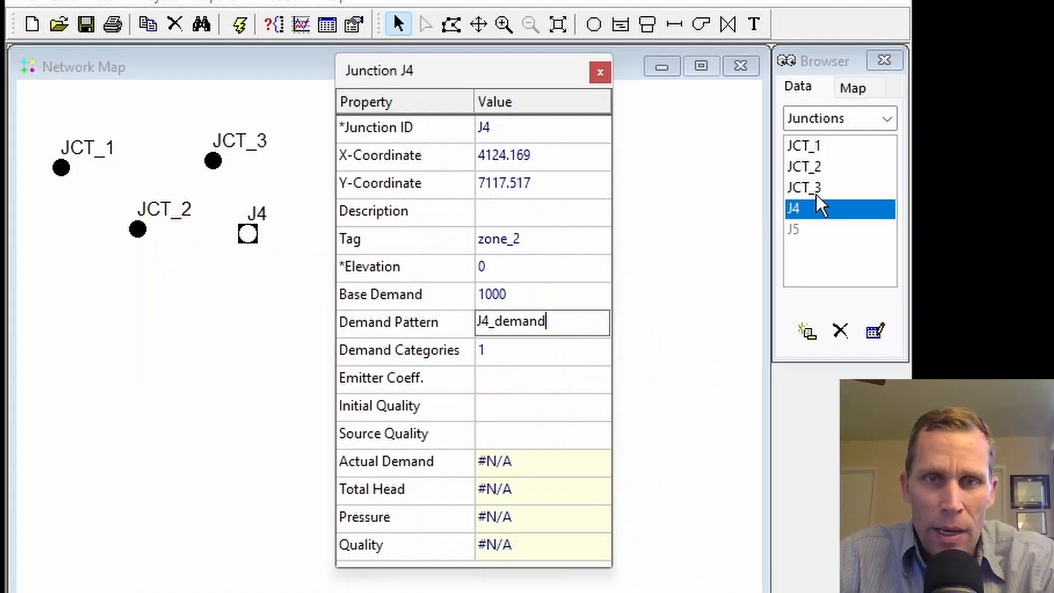
# Start a new time pattern for the project and enter J4_demand as its pattern ID
pyautogui.click(886, 119)
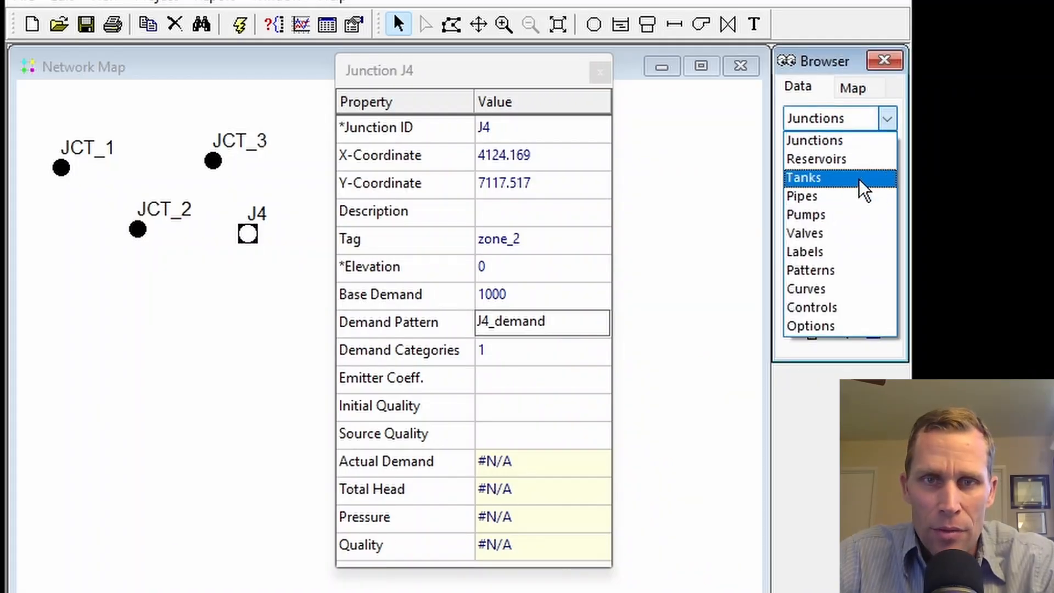
pyautogui.click(821, 271)
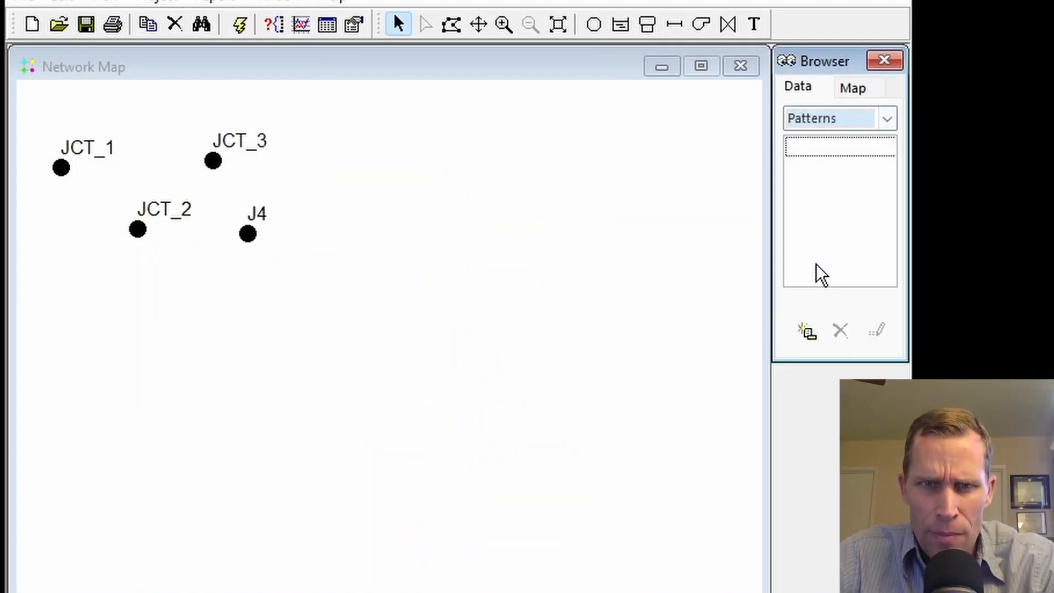
pyautogui.click(804, 331)
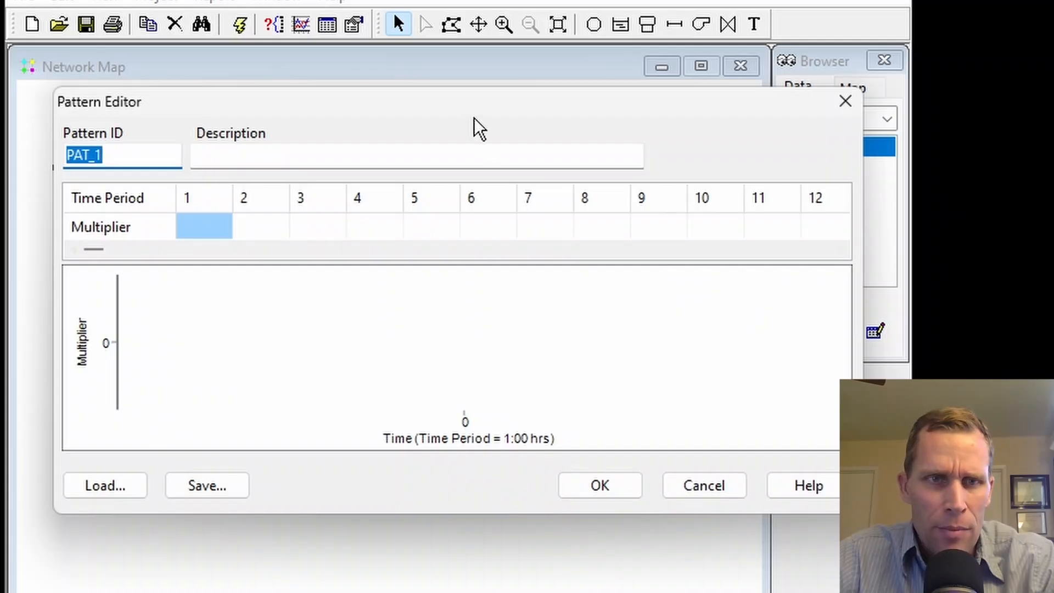
pyautogui.click(121, 152)
pyautogui.moveTo(106, 152); pyautogui.dragTo(31, 165)
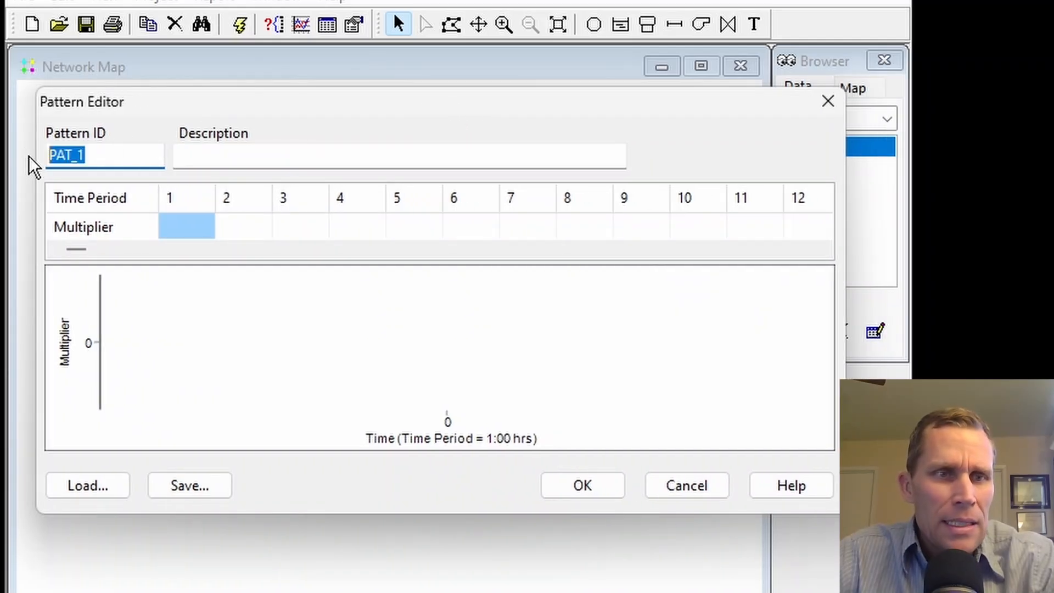
pyautogui.write('J4_demand')
pyautogui.moveTo(124, 155); pyautogui.dragTo(49, 161)
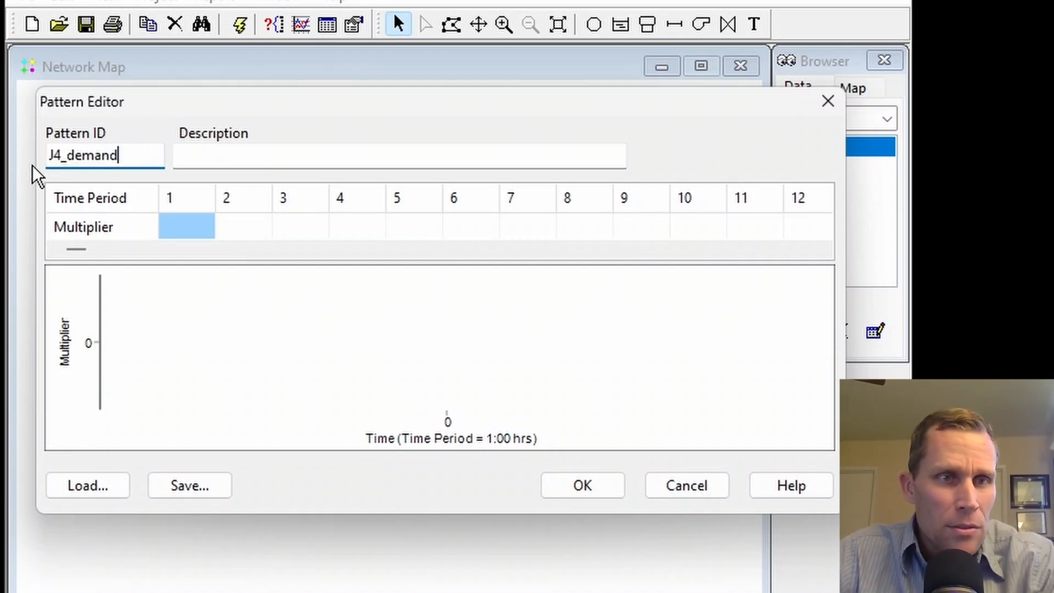
# Enter the pattern multipliers 1, 2, 3 and 4 for time periods 1 to 4
pyautogui.click(194, 231)
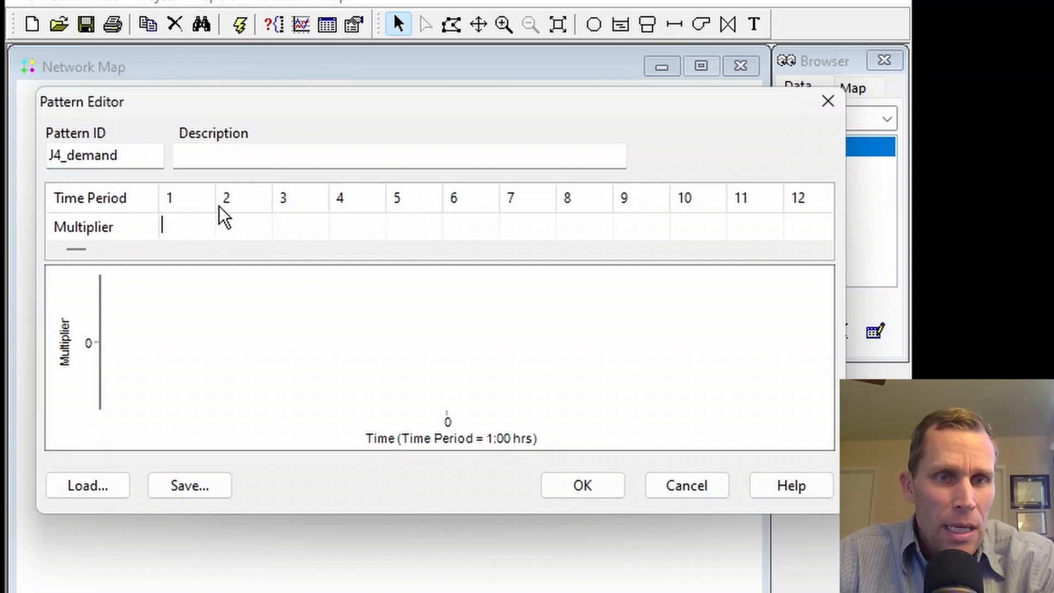
pyautogui.write('1')
pyautogui.press('Tab')
pyautogui.write('2')
pyautogui.press('Tab')
pyautogui.write('3')
pyautogui.press('Tab')
pyautogui.write('4')
pyautogui.press('Tab')
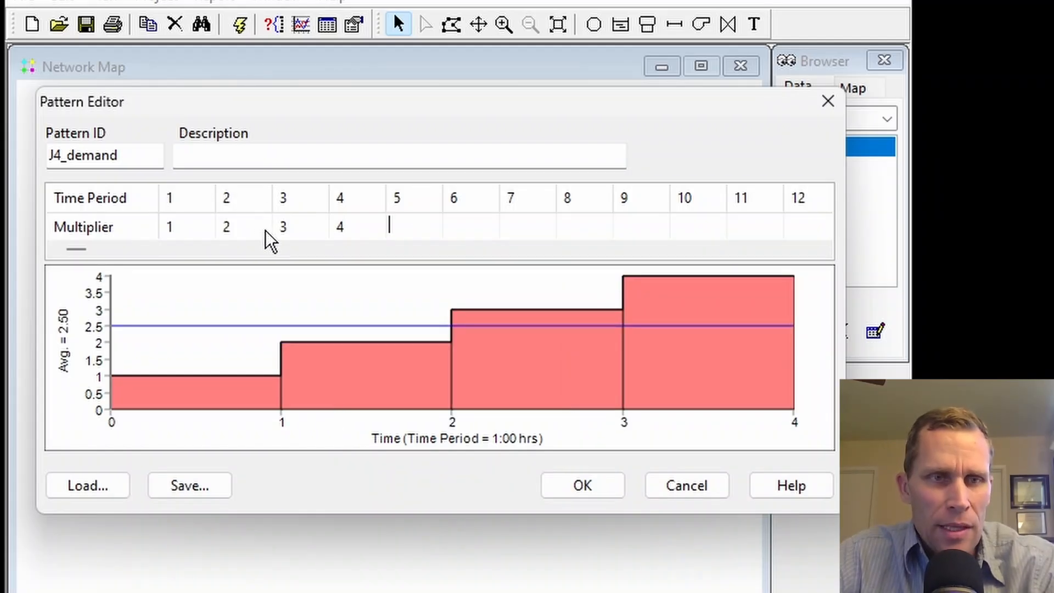
# Close the pattern editor without accepting the edits and delete the pattern PAT_1
pyautogui.click(834, 109)
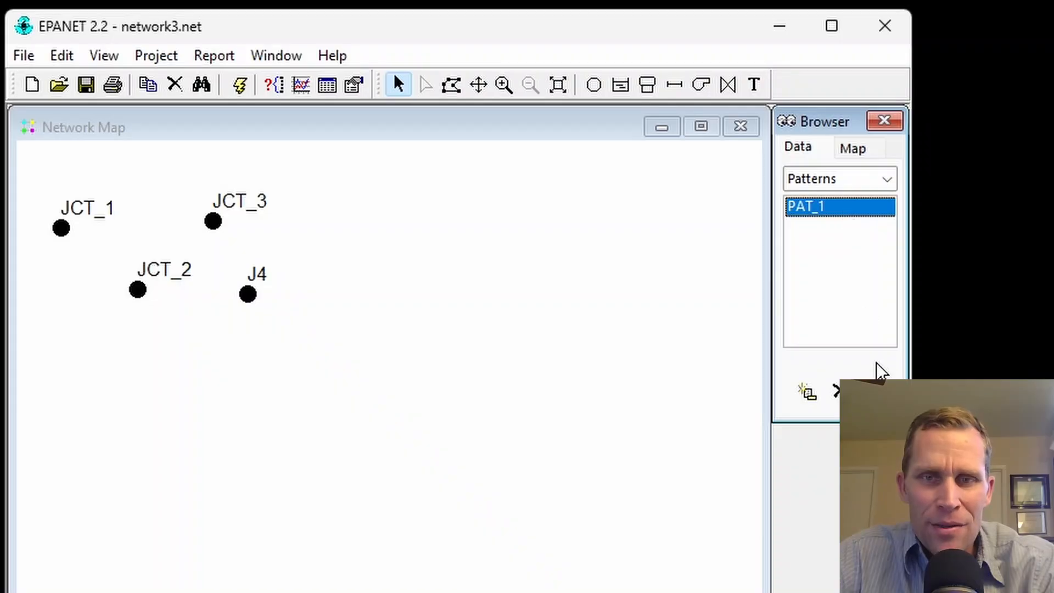
pyautogui.click(834, 391)
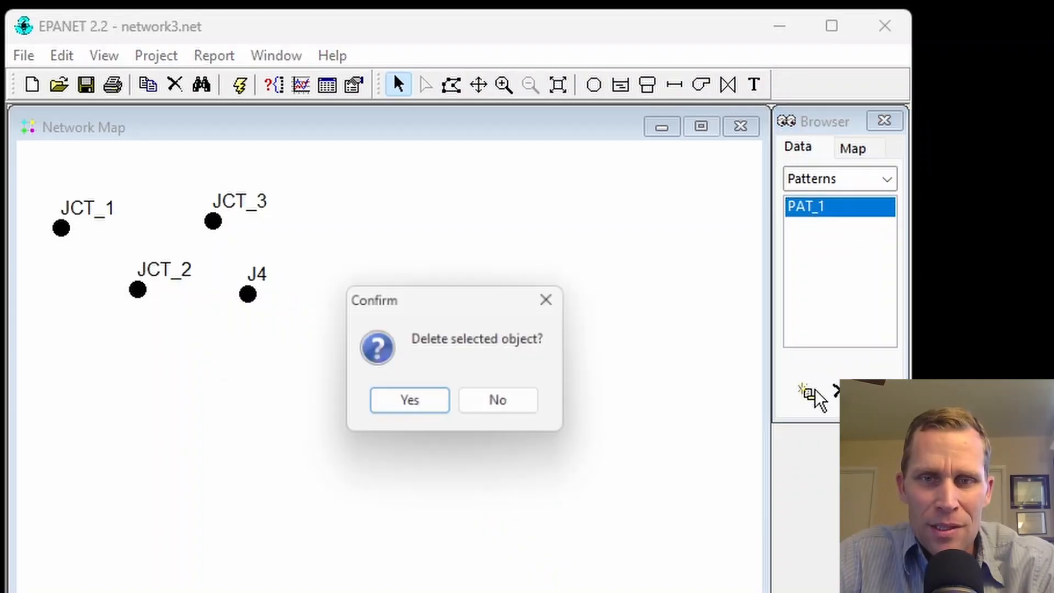
pyautogui.click(442, 408)
# Clear the demand pattern of junction J4 and set its base demand to -1000
pyautogui.doubleClick(250, 294)
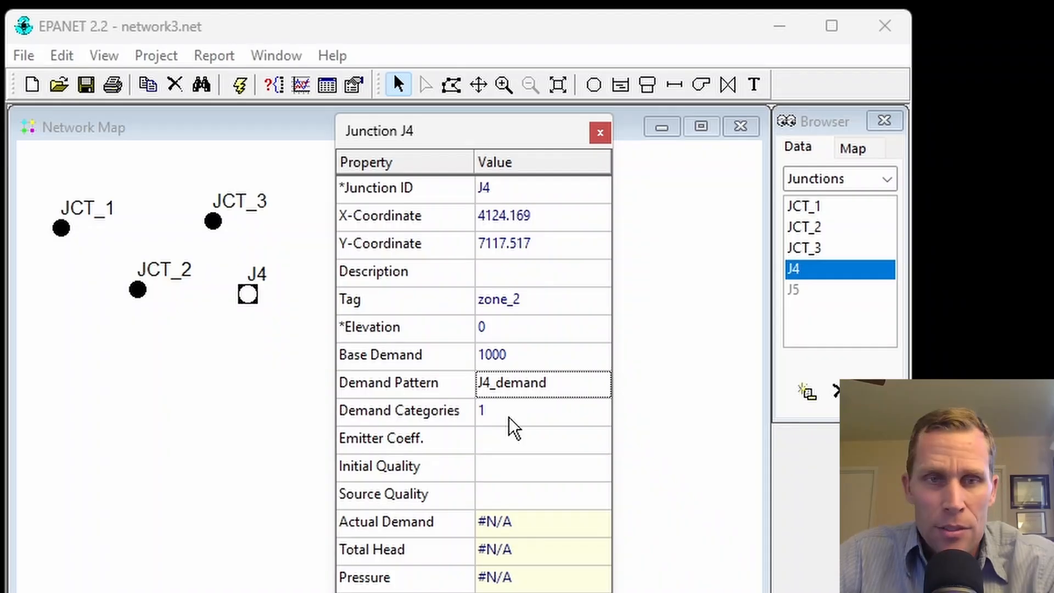
pyautogui.click(576, 381)
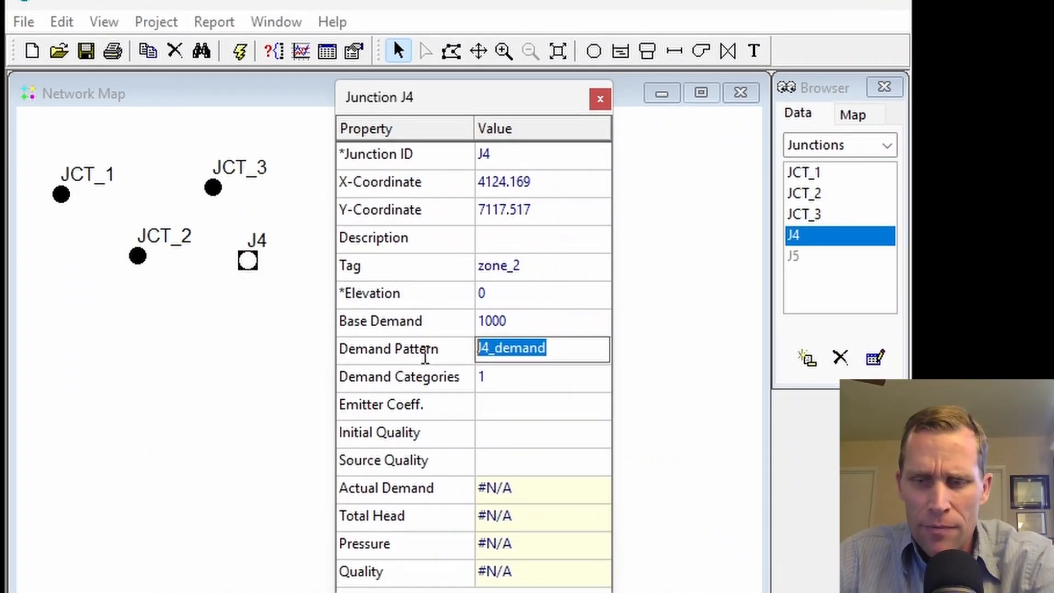
pyautogui.press('Delete')
pyautogui.click(496, 349)
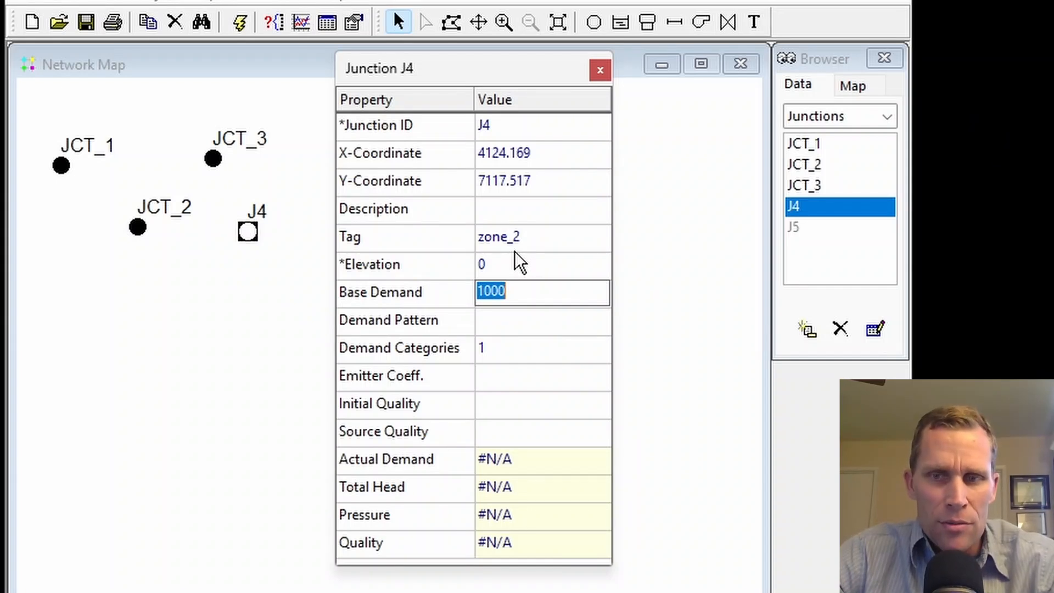
pyautogui.write('-1000')
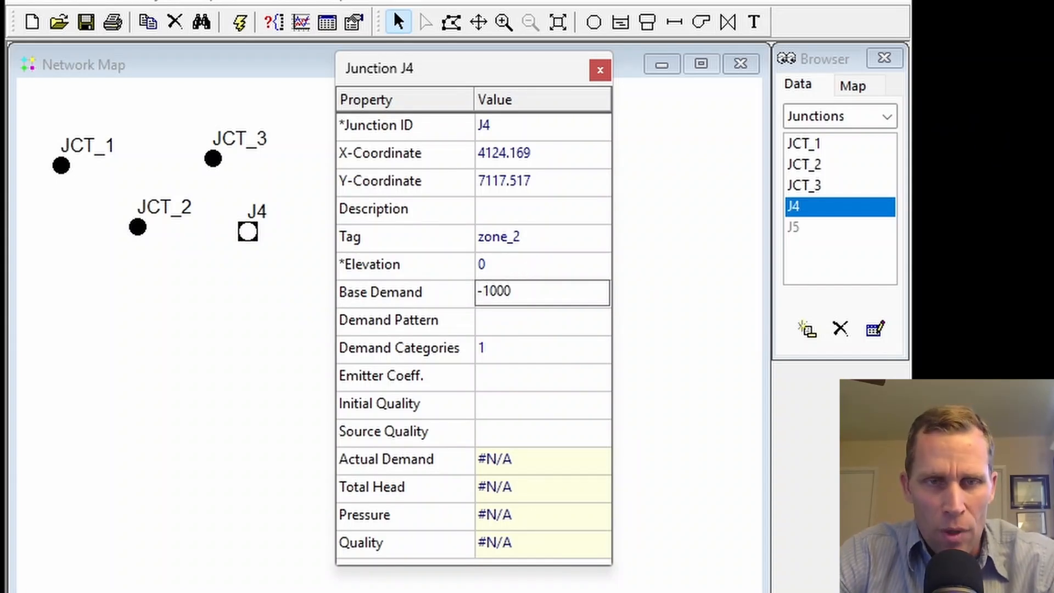
# Set the base demand of junction J4 to 1000
pyautogui.press('Return')
pyautogui.press('Up')
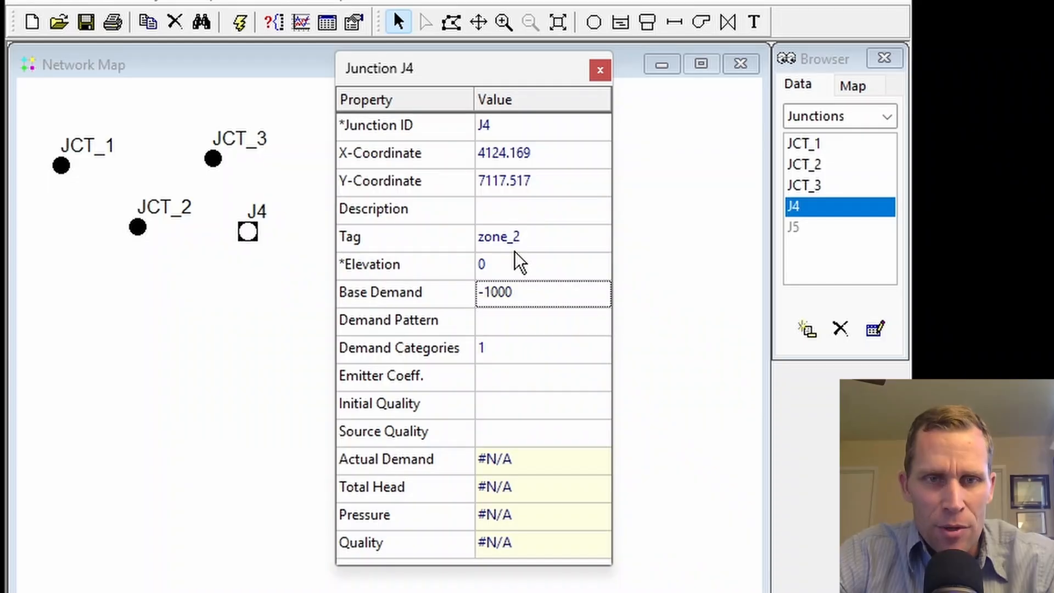
pyautogui.click(524, 285)
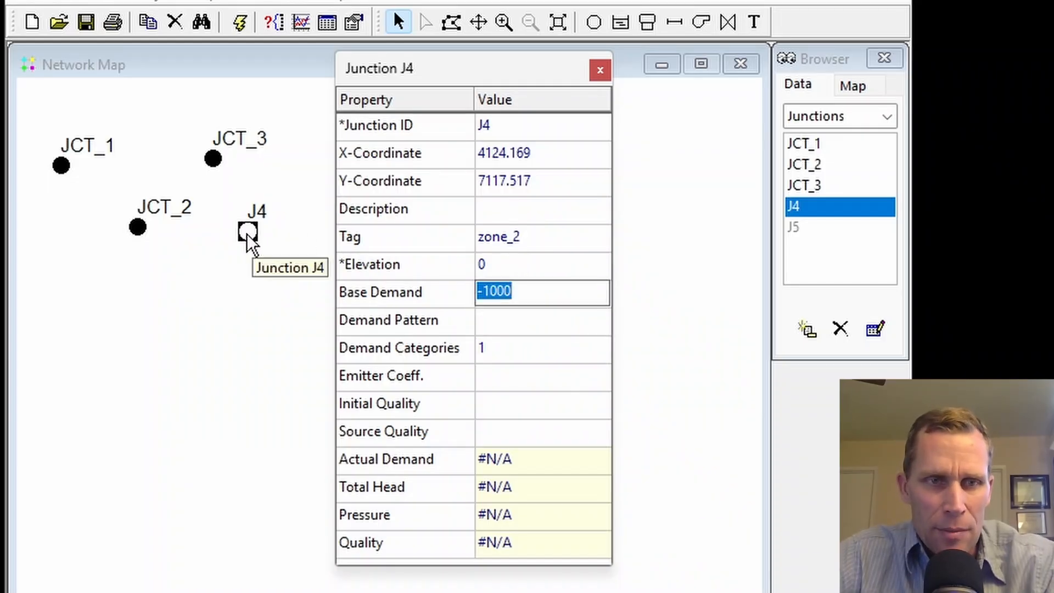
pyautogui.click(548, 295)
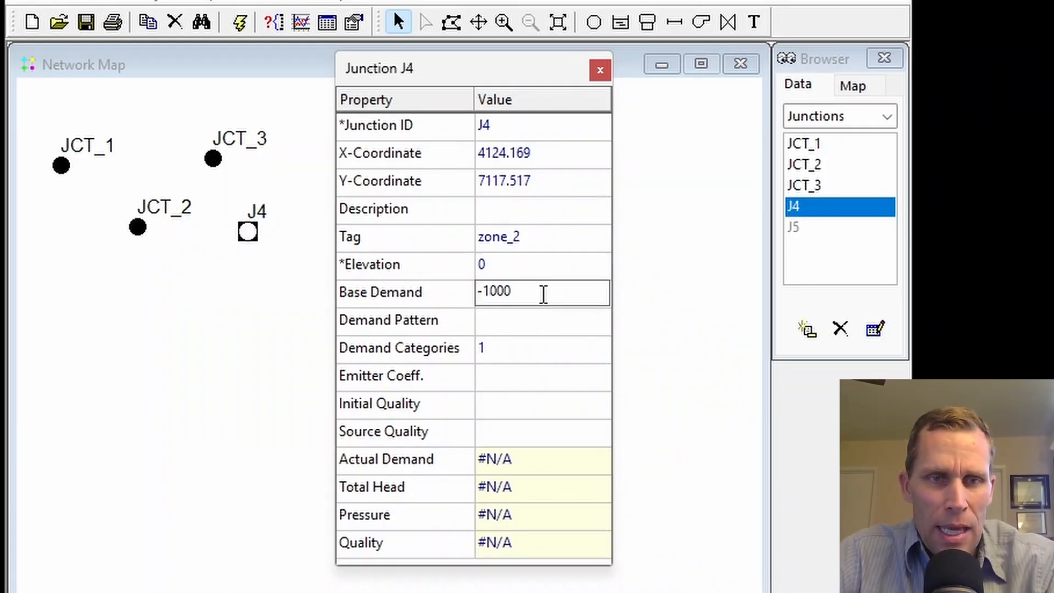
pyautogui.click(489, 327)
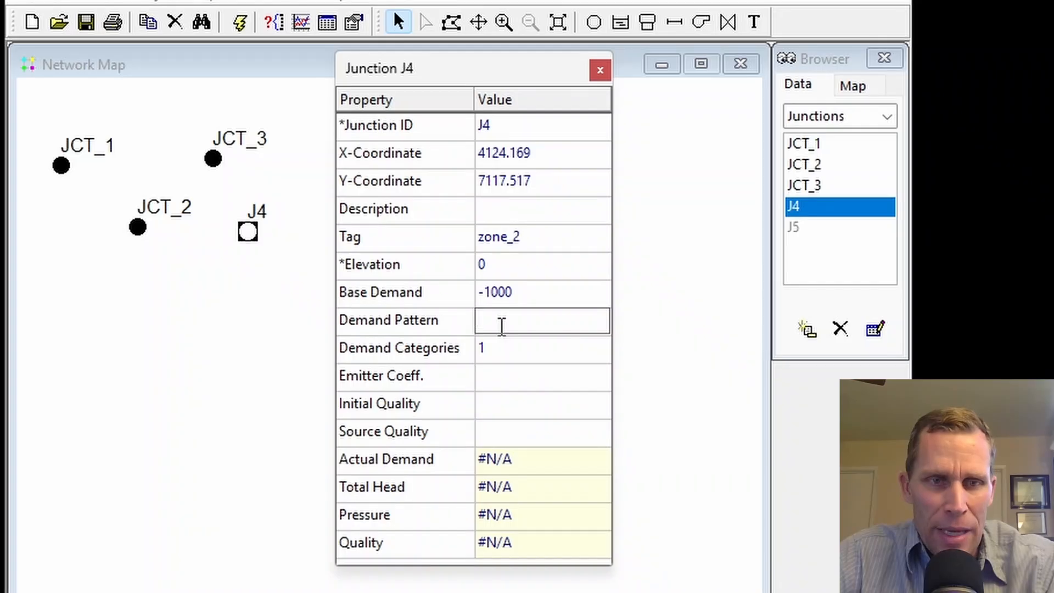
pyautogui.click(548, 300)
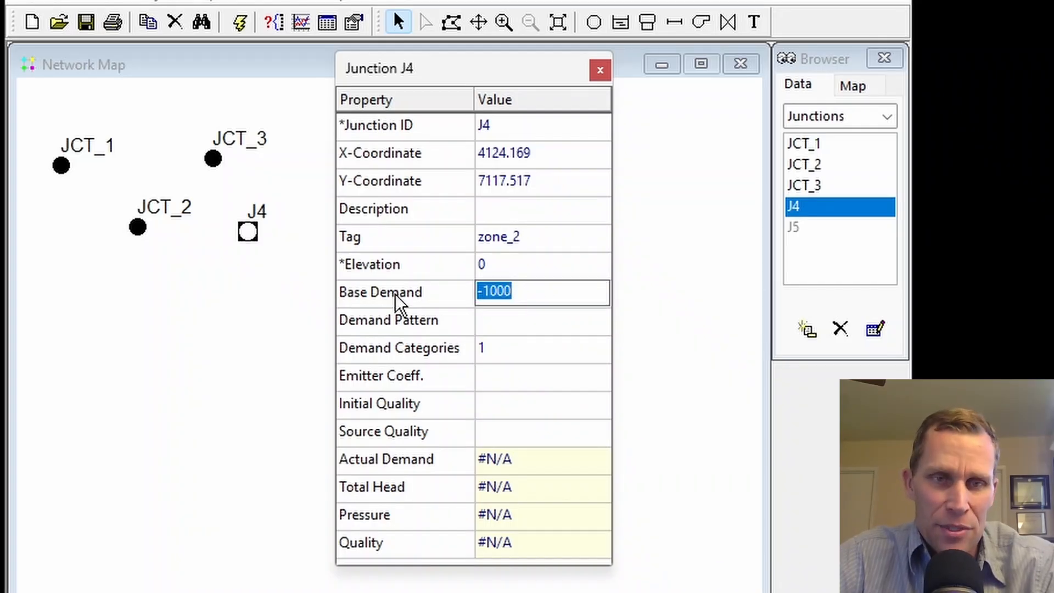
pyautogui.moveTo(539, 289); pyautogui.dragTo(450, 298)
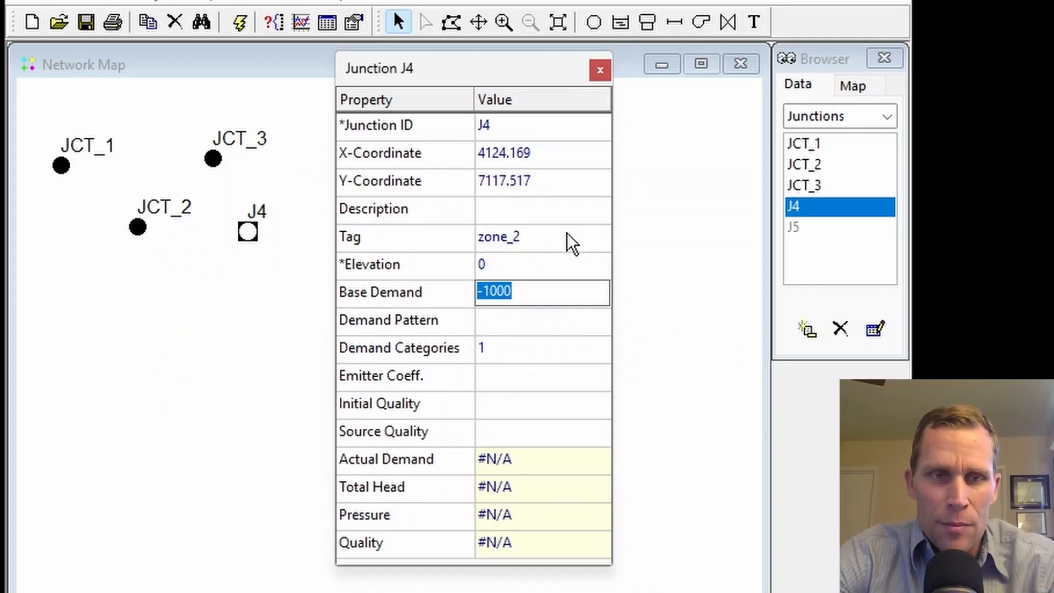
pyautogui.press('BackSpace')
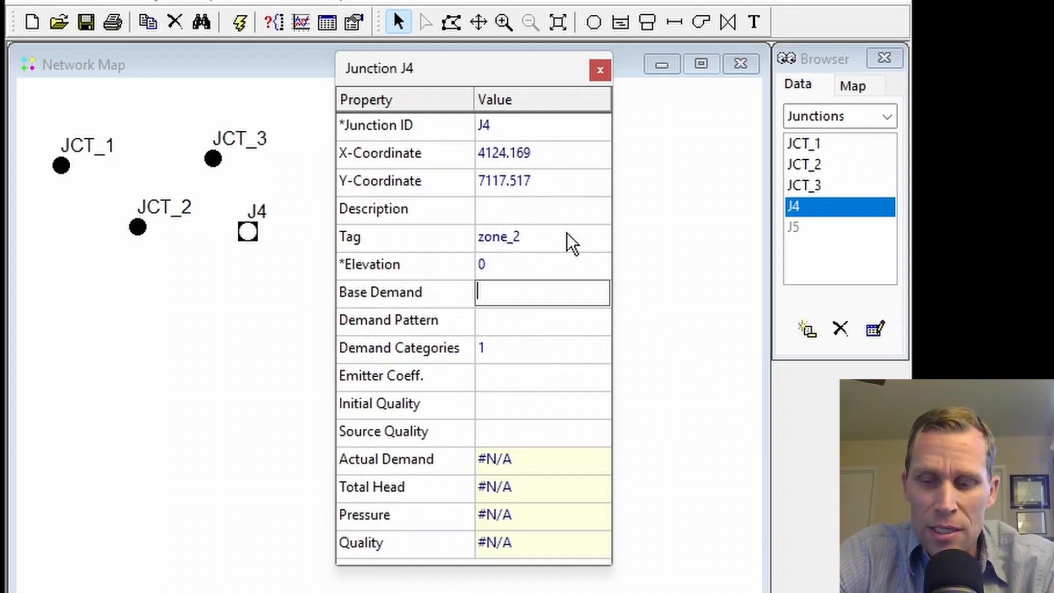
pyautogui.write('1000')
pyautogui.press('Return')
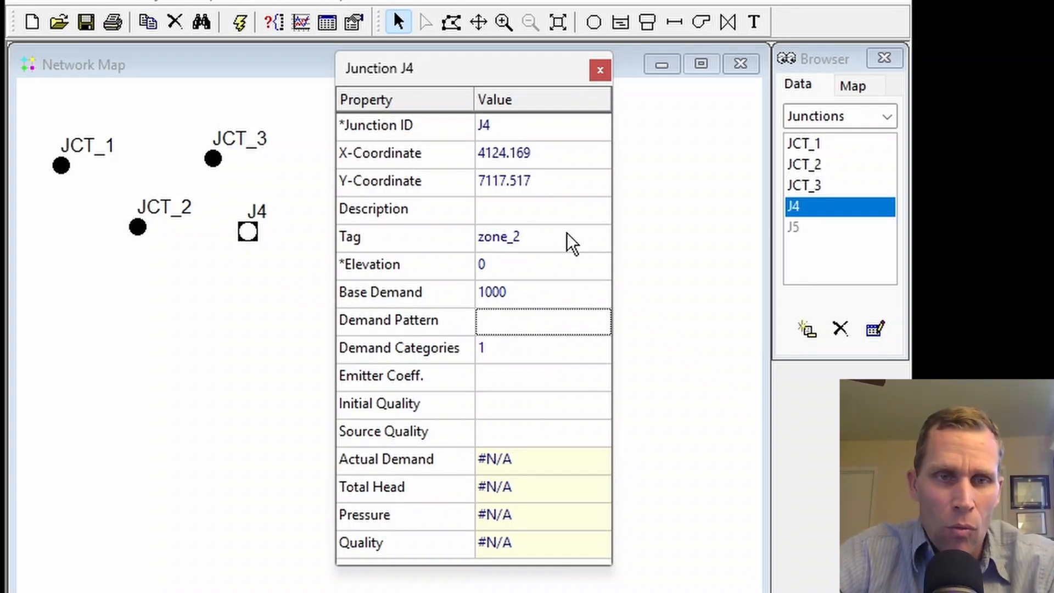
# Review the base demand and demand pattern of junction J4 and open its demand categories for editing
pyautogui.click(537, 294)
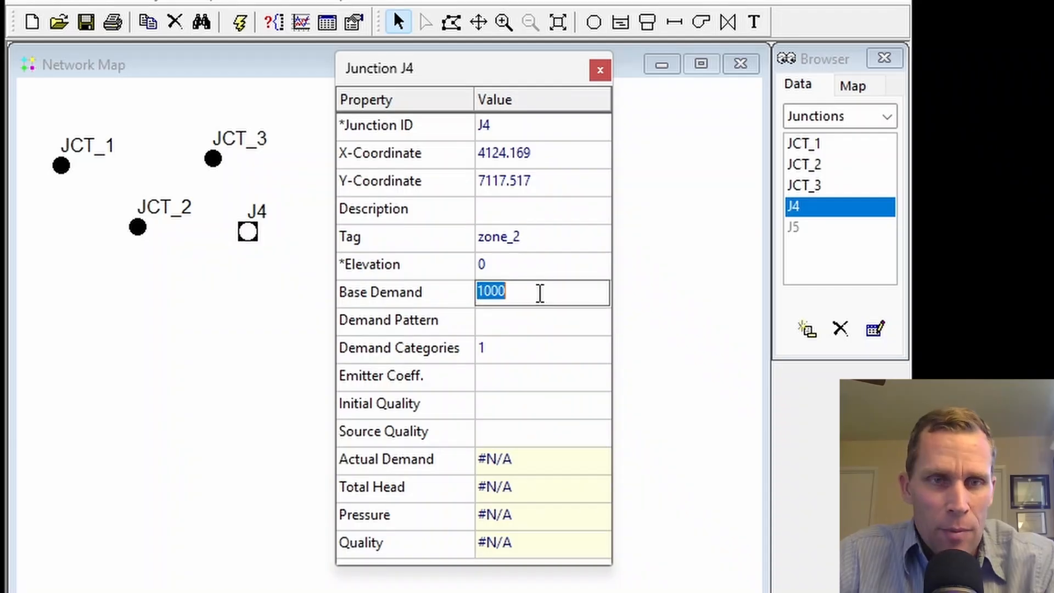
pyautogui.click(527, 325)
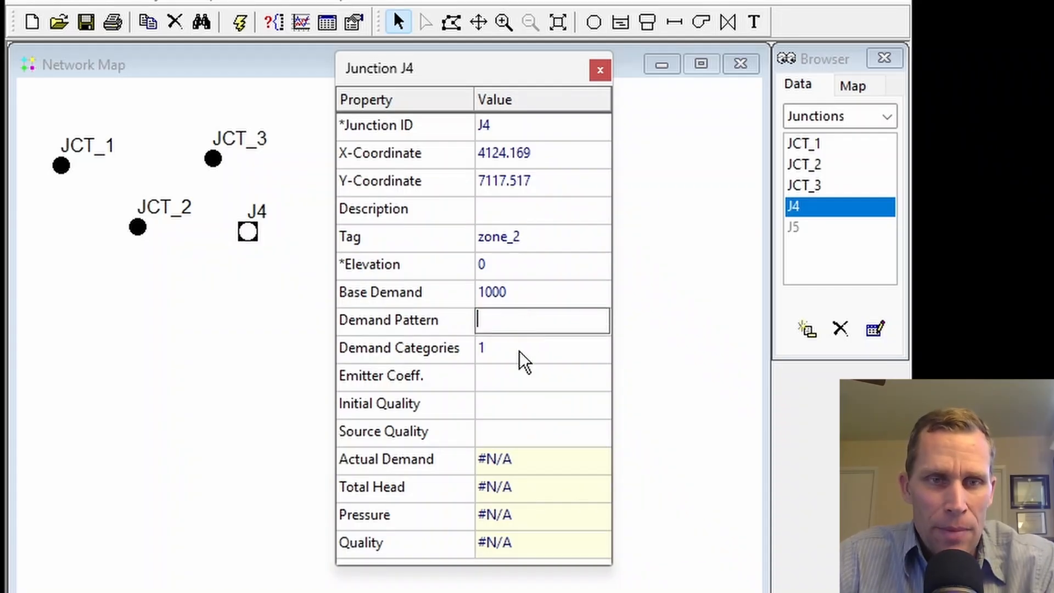
pyautogui.click(519, 351)
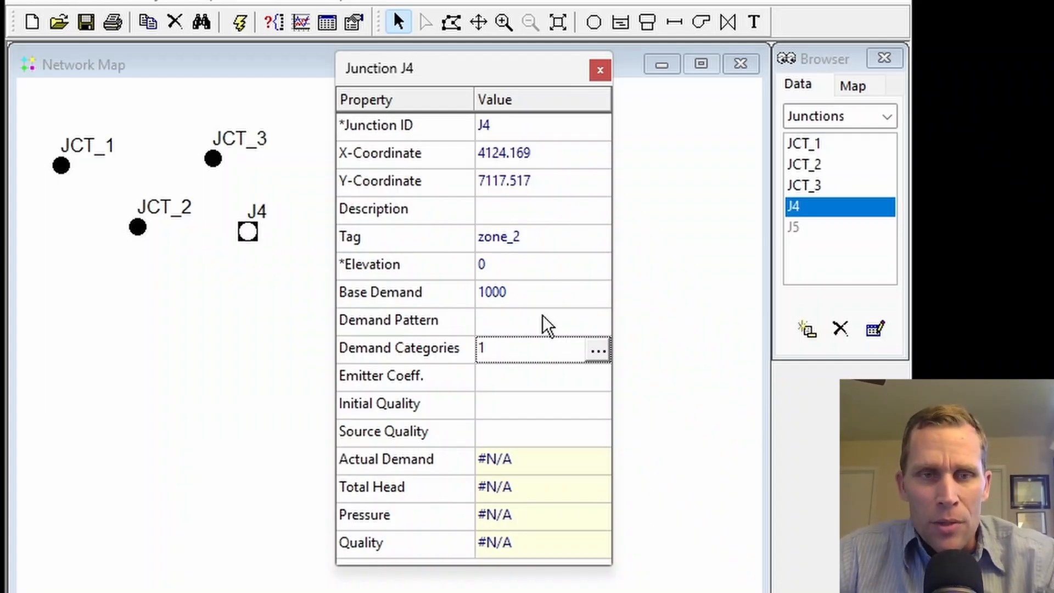
pyautogui.click(539, 294)
pyautogui.click(546, 328)
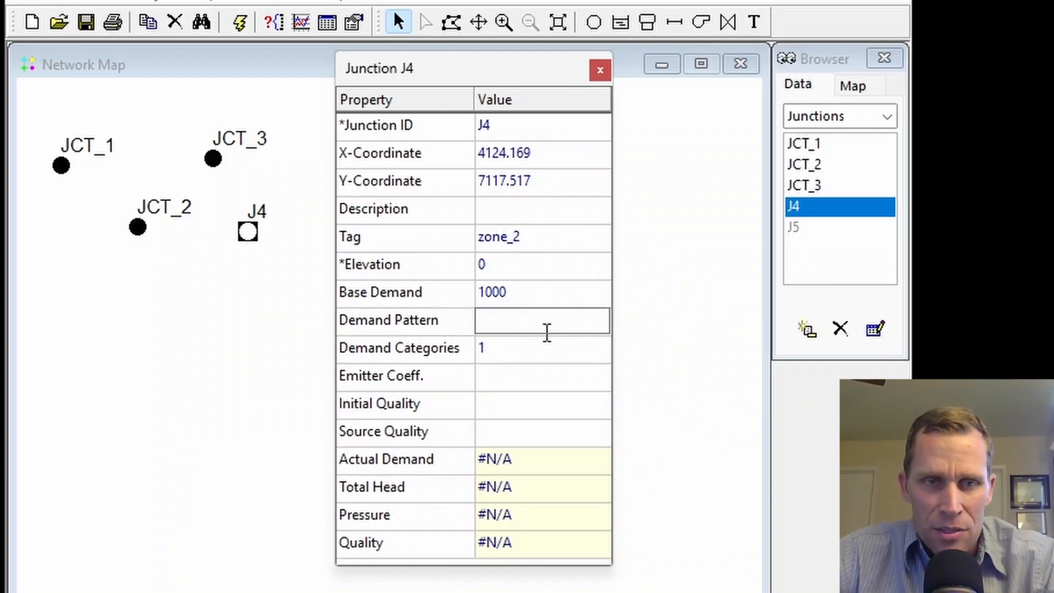
pyautogui.click(539, 354)
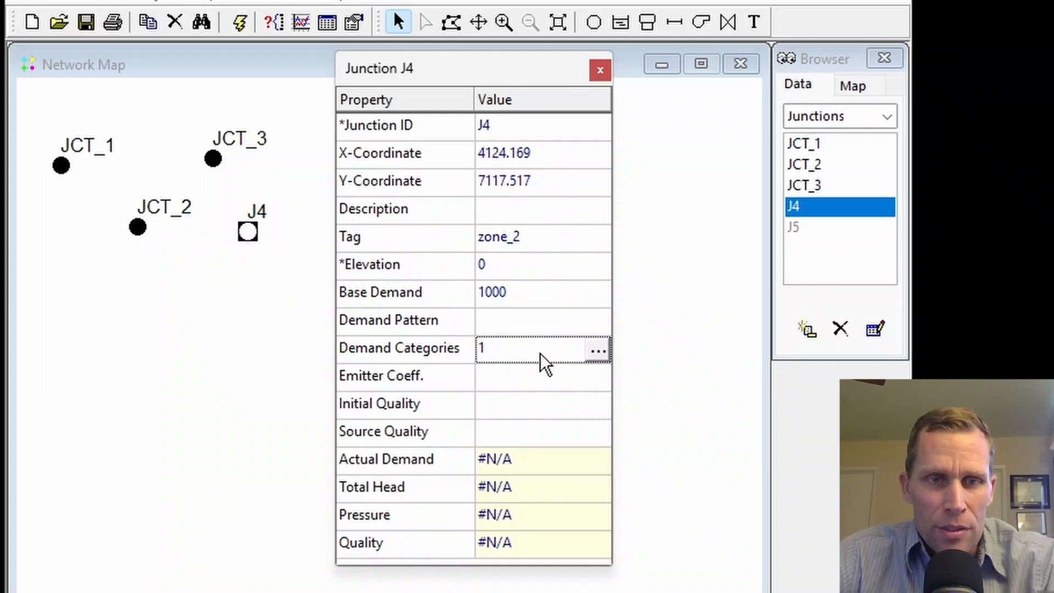
pyautogui.click(602, 351)
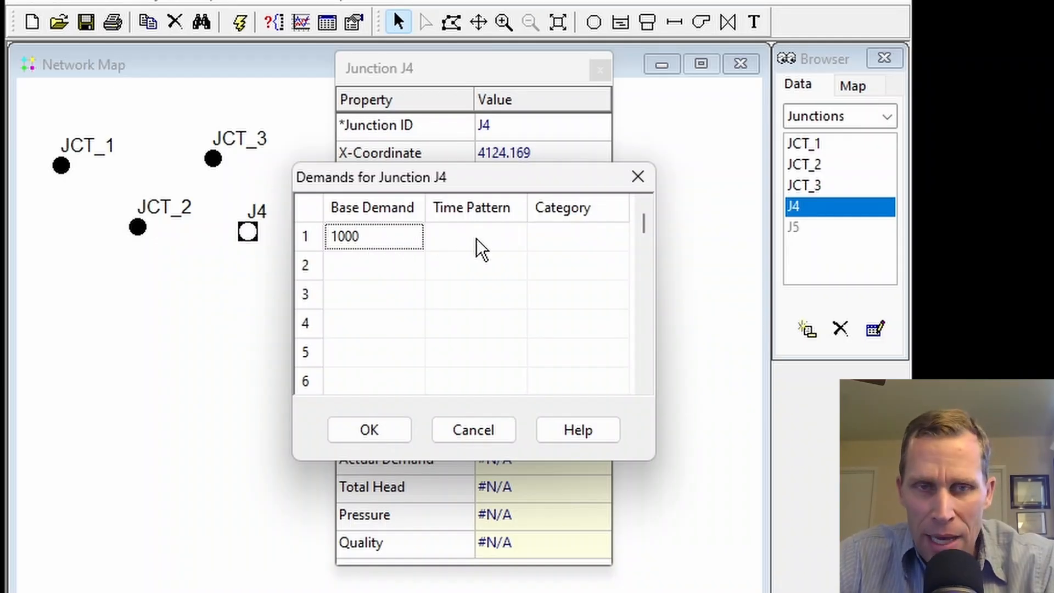
# Enter asdfasdf as the trial category of the first demand, clear it and close the demands editor without accepting
pyautogui.click(563, 237)
pyautogui.write('asdfasdf')
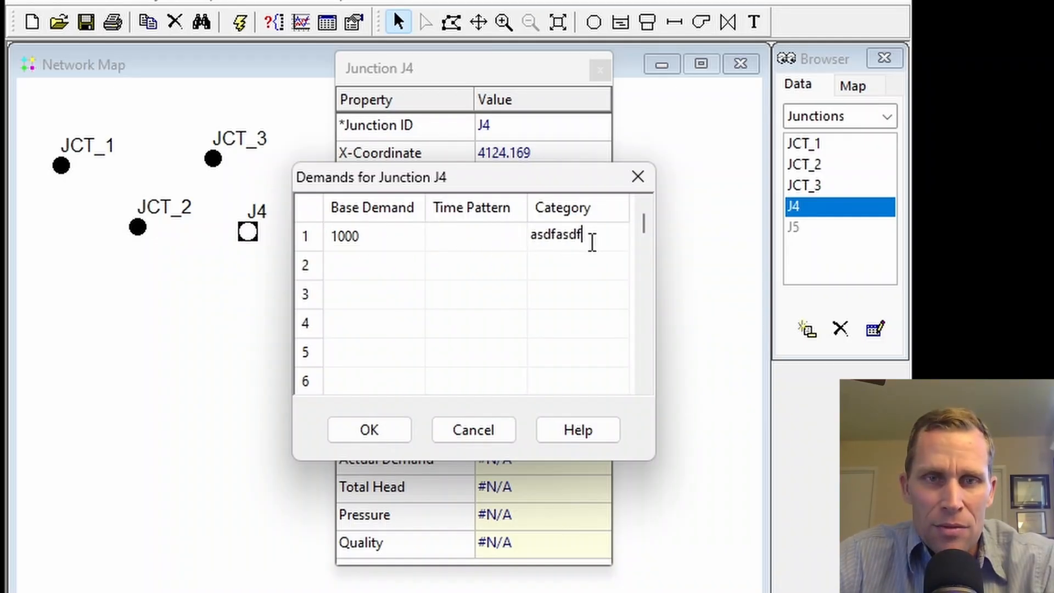
pyautogui.moveTo(588, 237); pyautogui.dragTo(520, 238)
pyautogui.press('BackSpace')
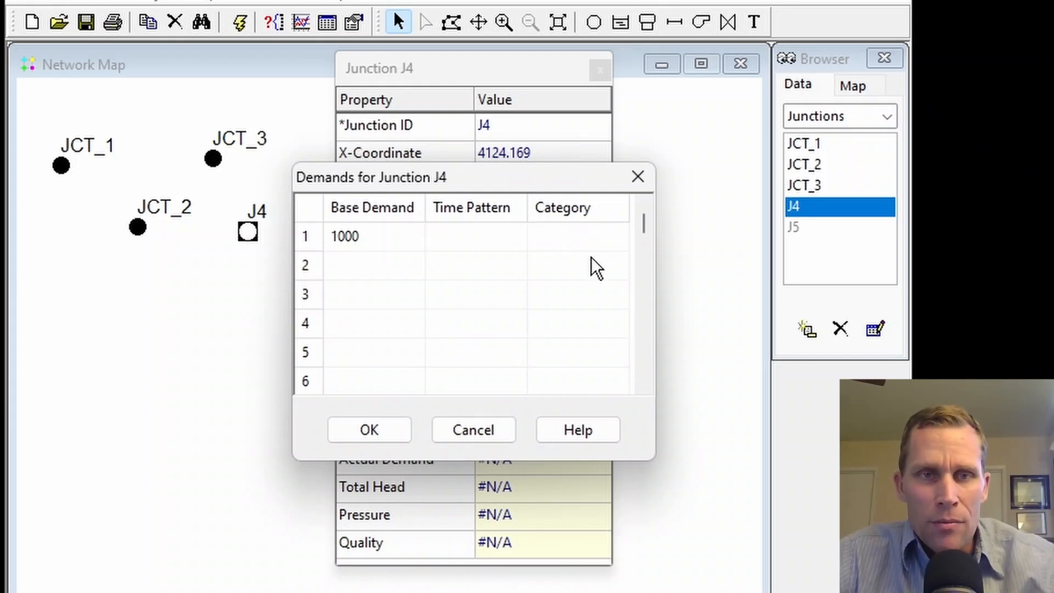
pyautogui.click(574, 262)
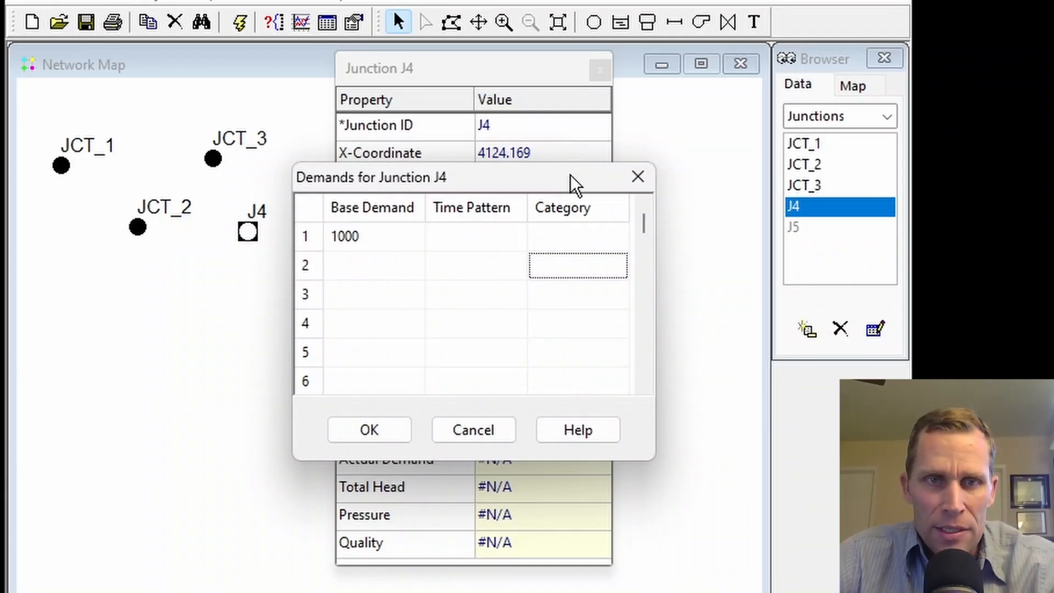
pyautogui.click(636, 177)
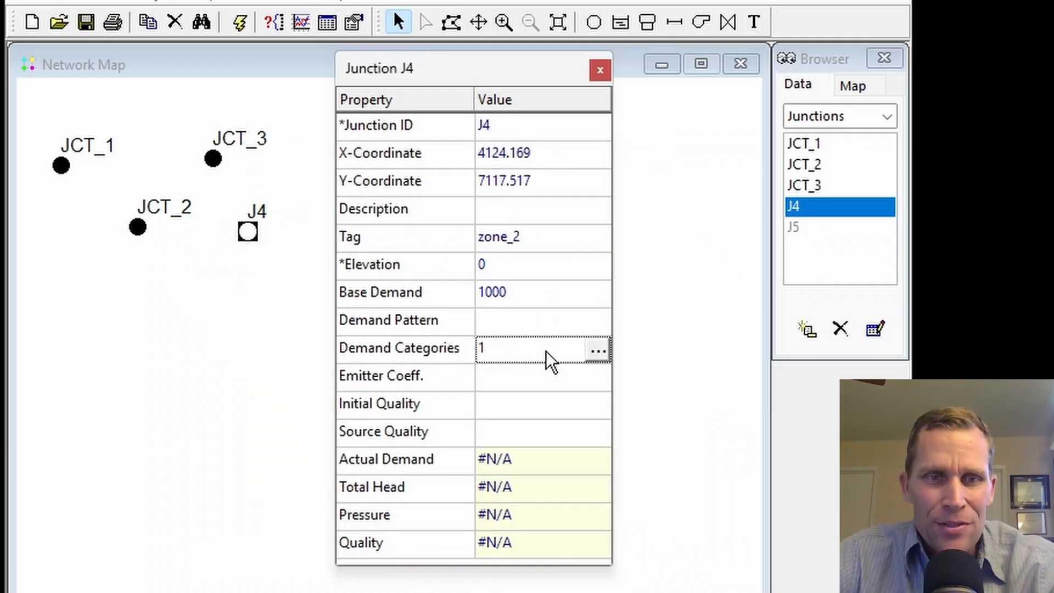
# Set the initial quality of junction J4 to 1
pyautogui.click(497, 377)
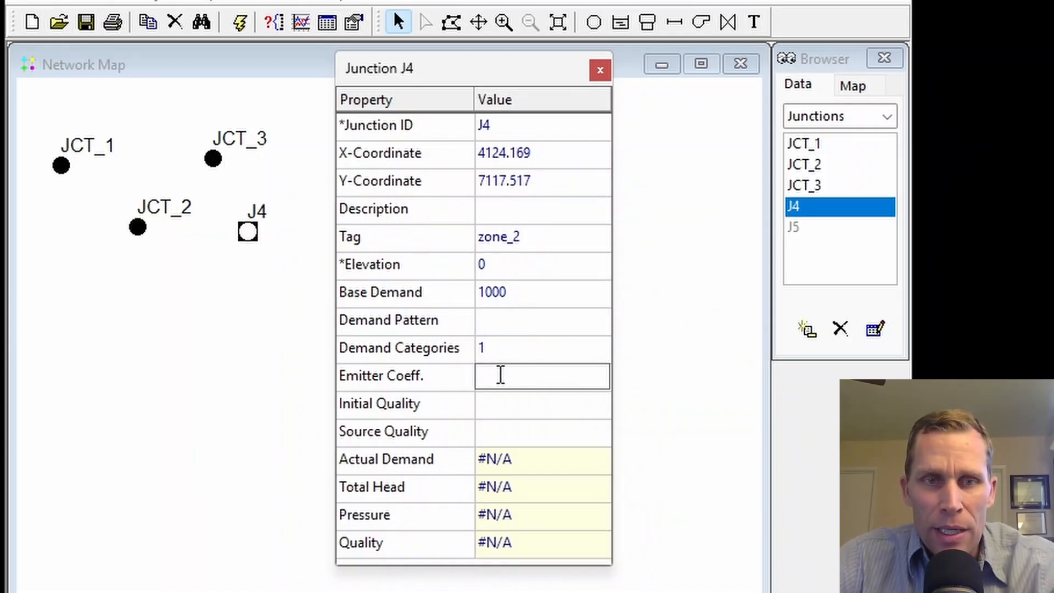
pyautogui.click(495, 407)
pyautogui.click(500, 430)
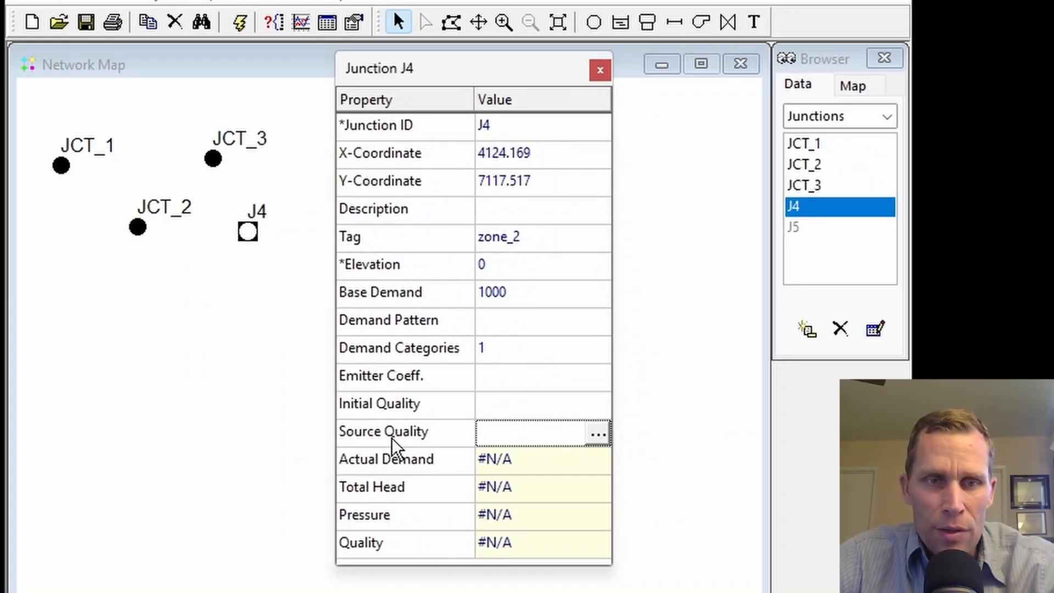
pyautogui.click(496, 407)
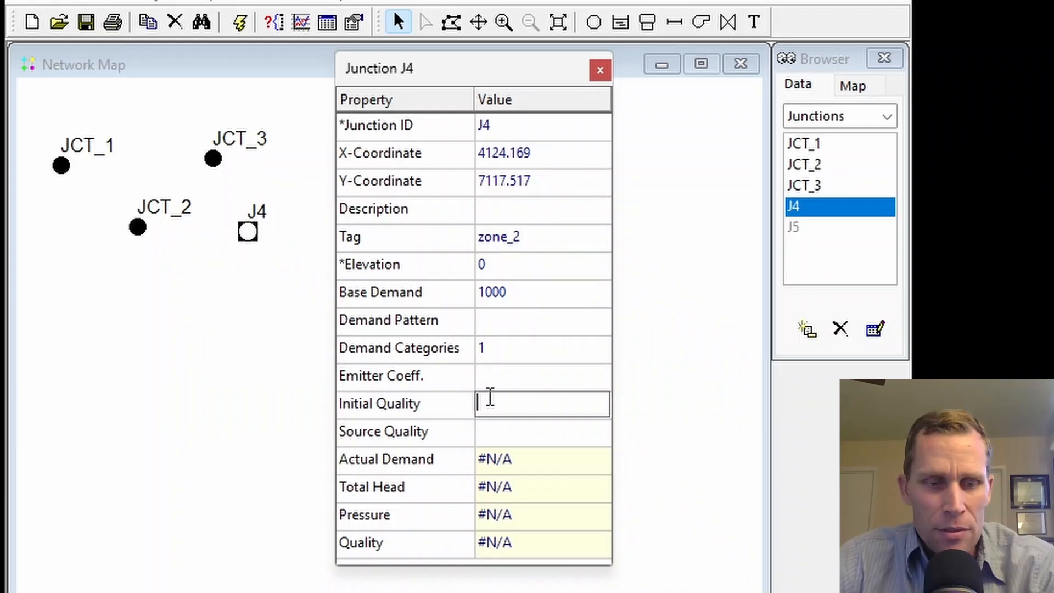
pyautogui.write('1')
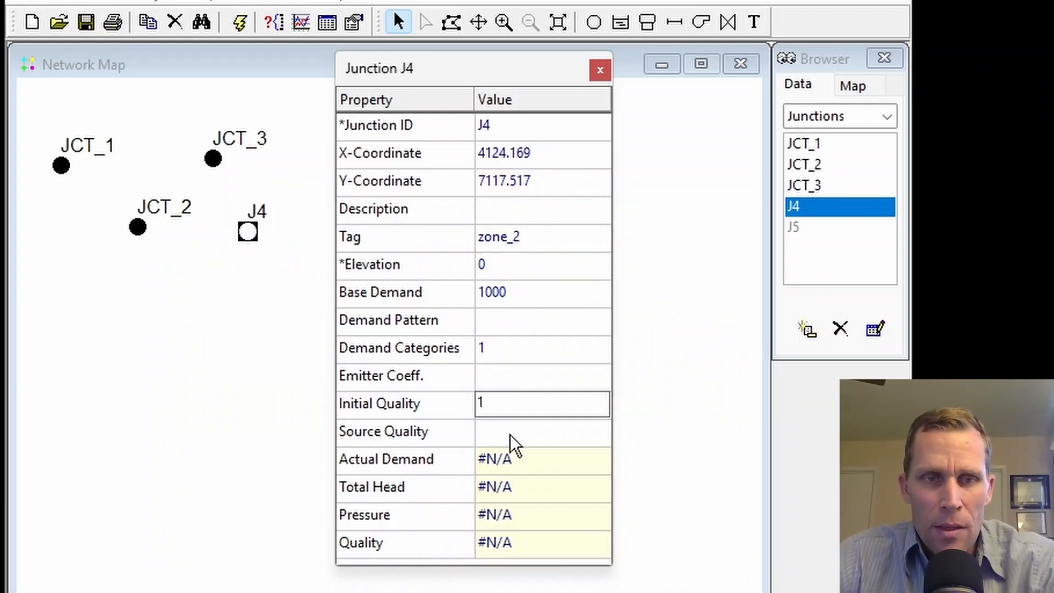
pyautogui.click(511, 436)
pyautogui.click(501, 407)
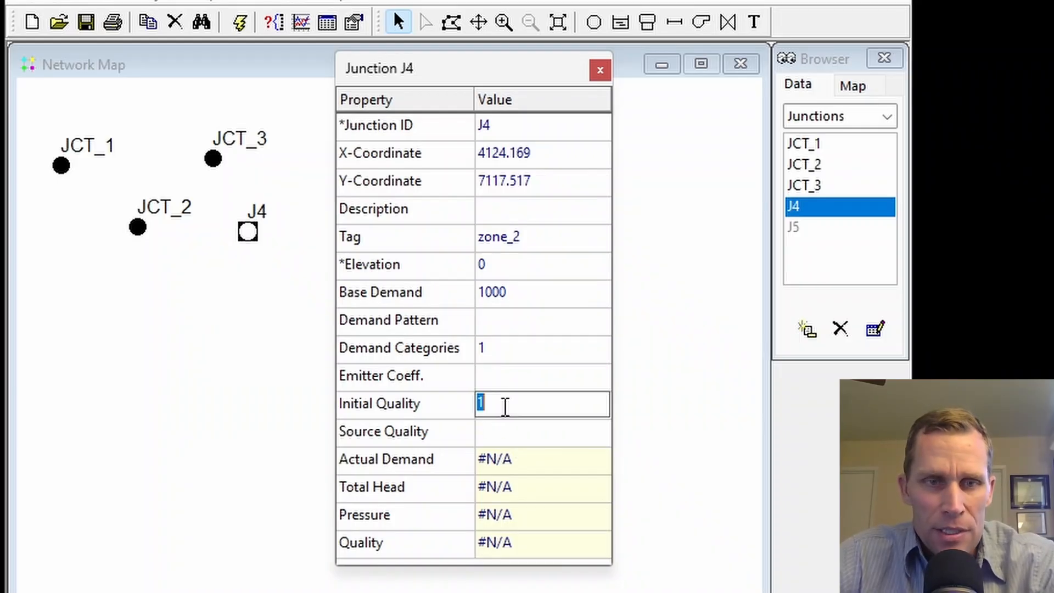
pyautogui.click(506, 407)
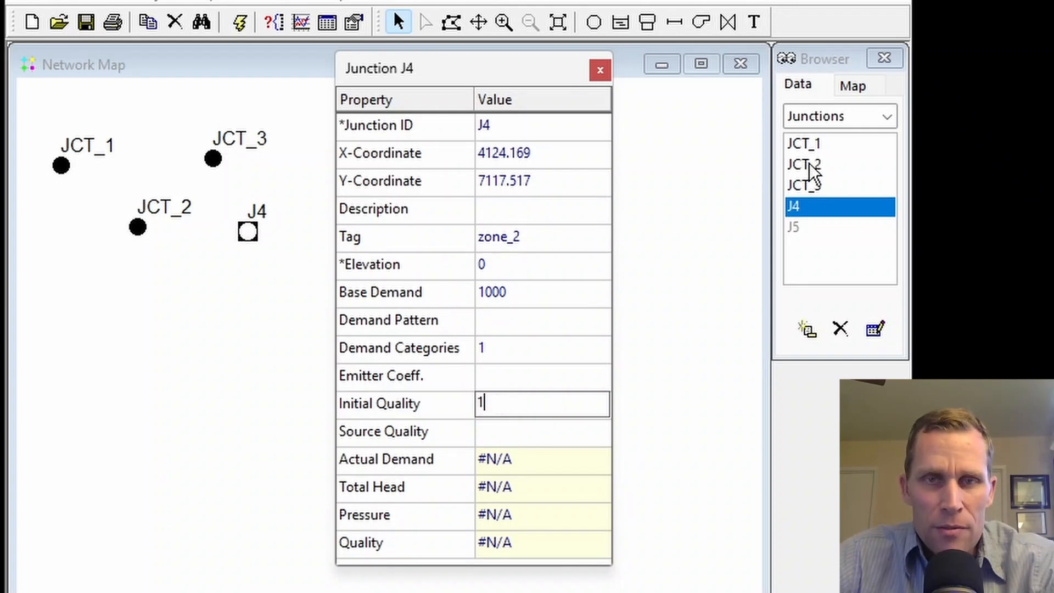
# Open the project's quality options and examine the available mass units
pyautogui.click(883, 117)
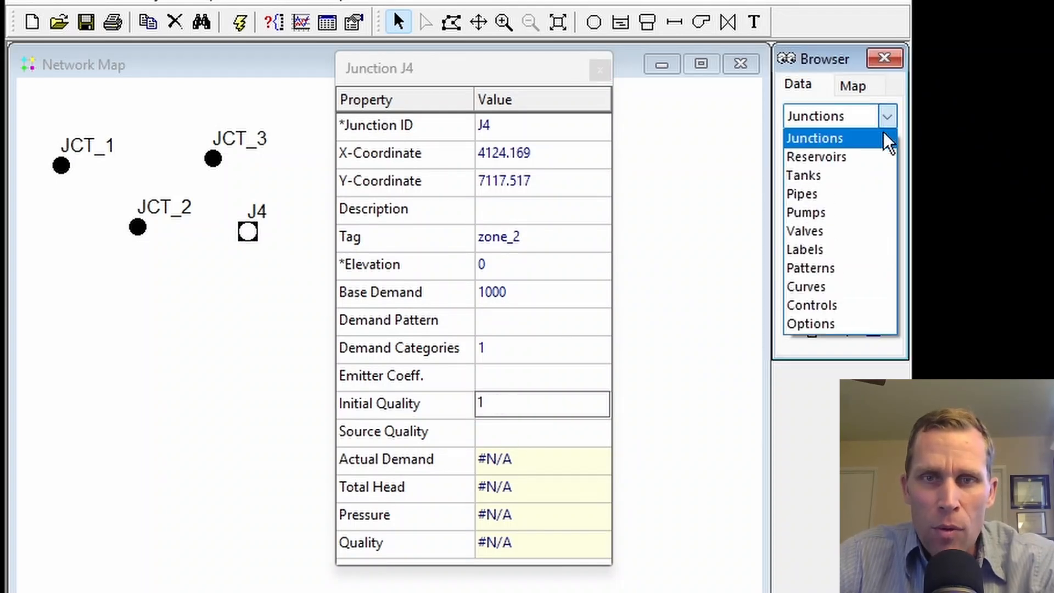
pyautogui.click(833, 324)
pyautogui.click(808, 170)
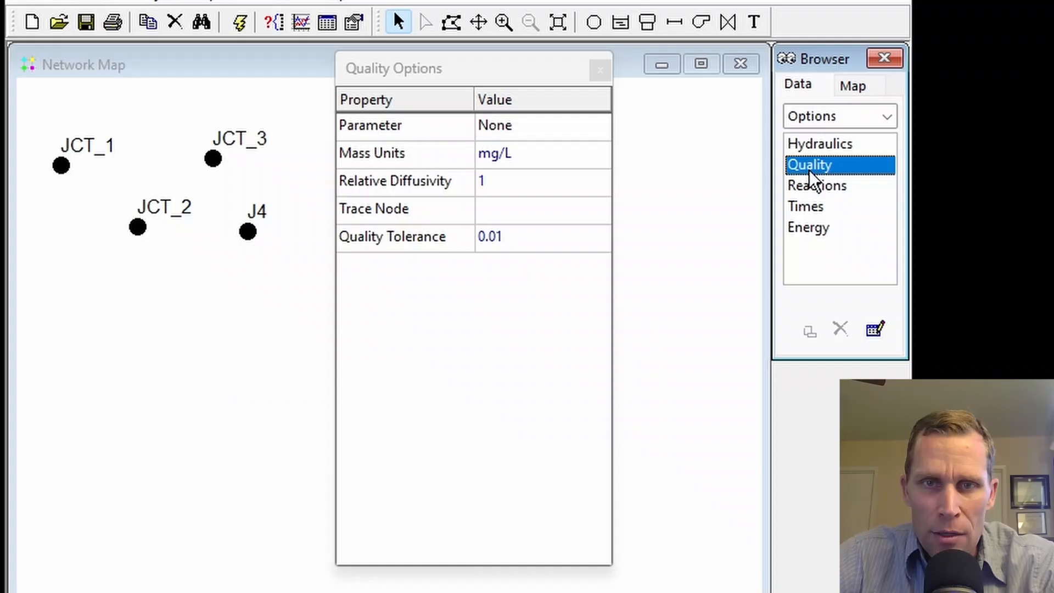
pyautogui.click(543, 153)
pyautogui.click(600, 155)
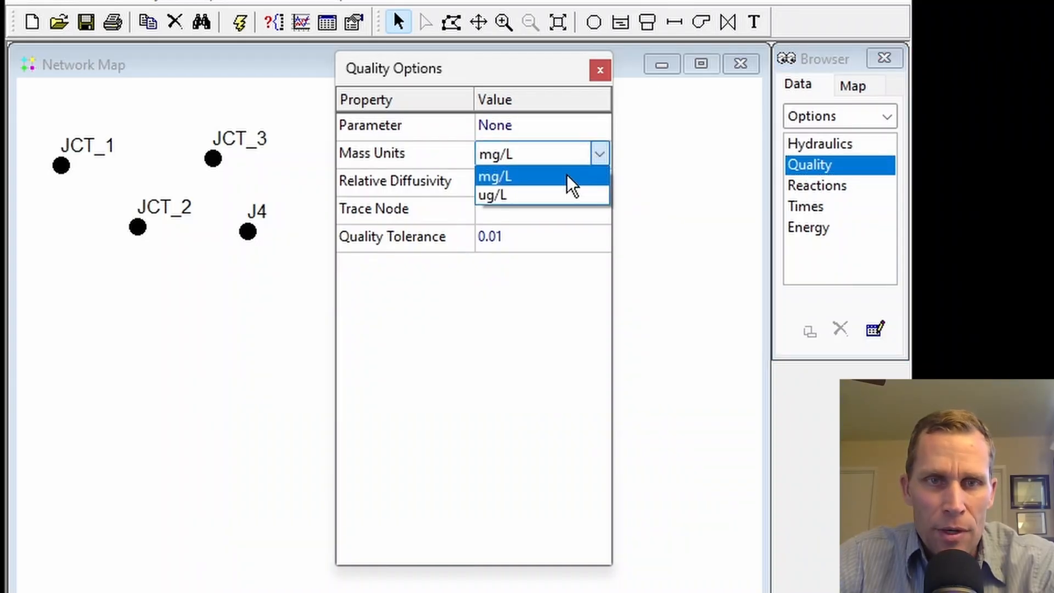
pyautogui.click(598, 151)
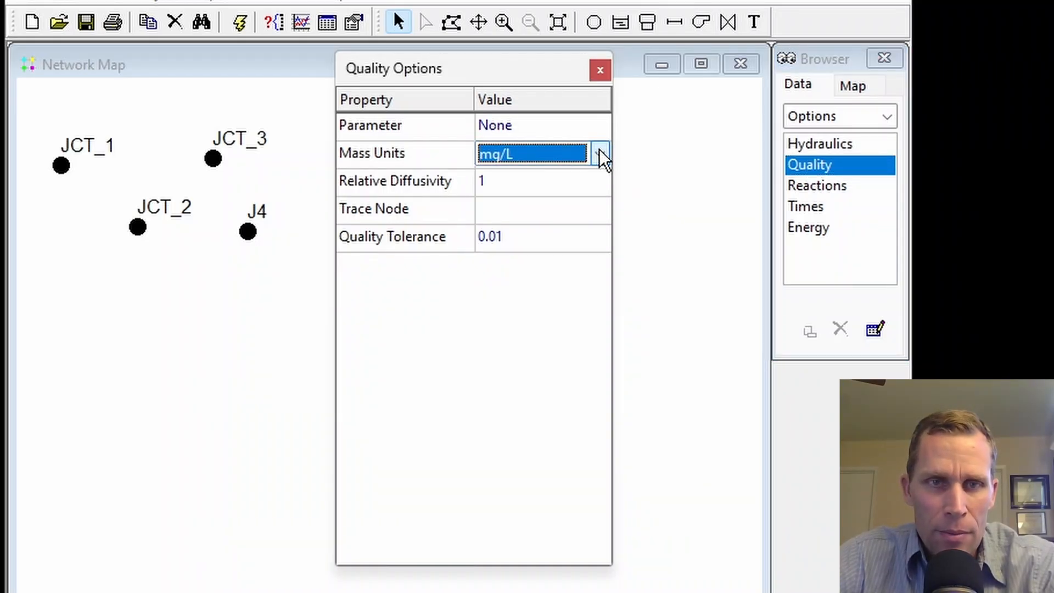
# Set the water quality parameter to Chemical and close the quality options
pyautogui.click(544, 129)
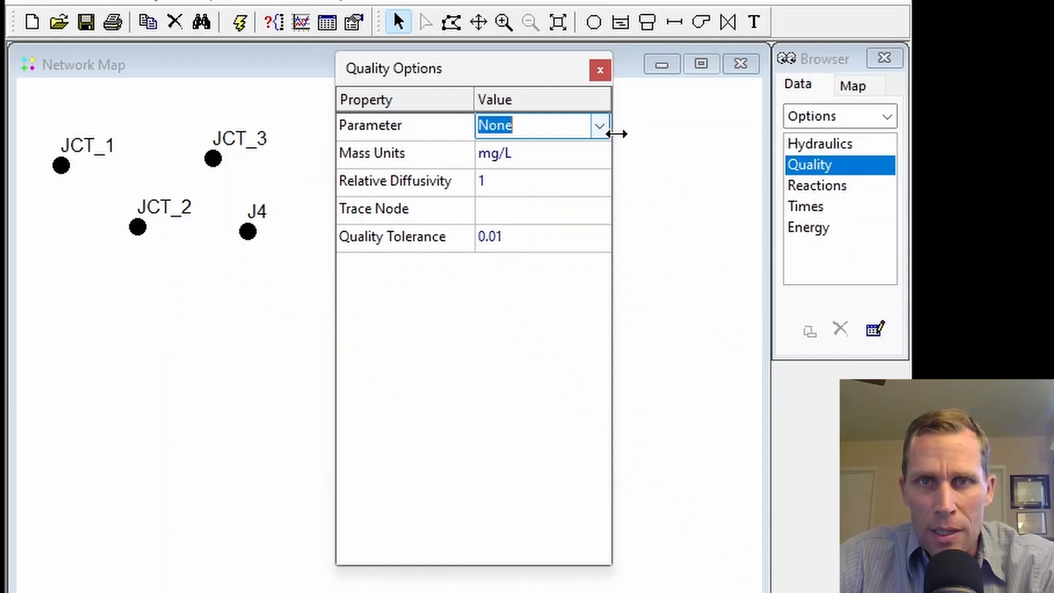
pyautogui.click(599, 127)
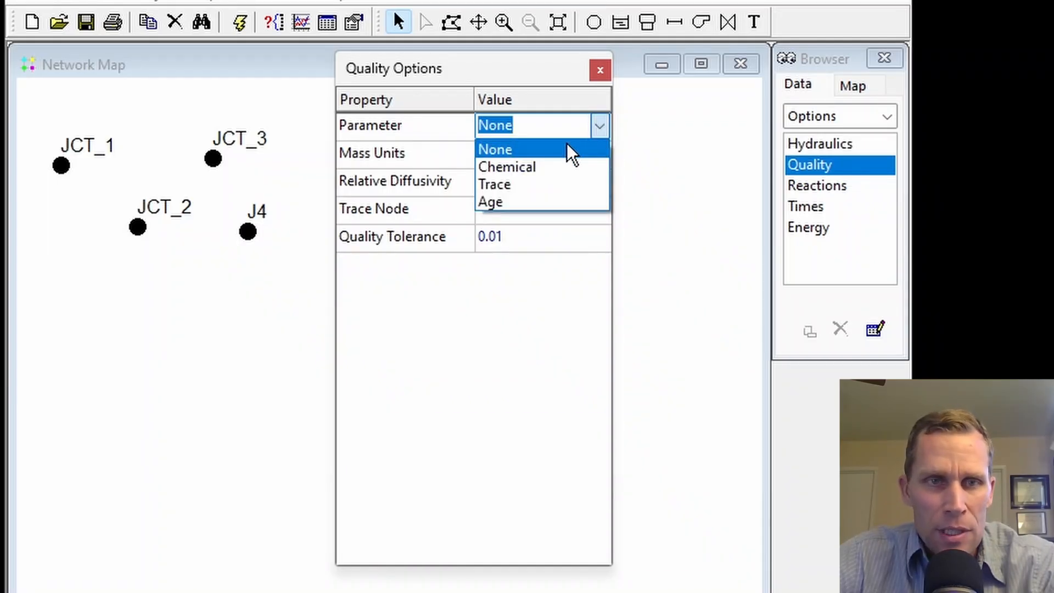
pyautogui.click(554, 167)
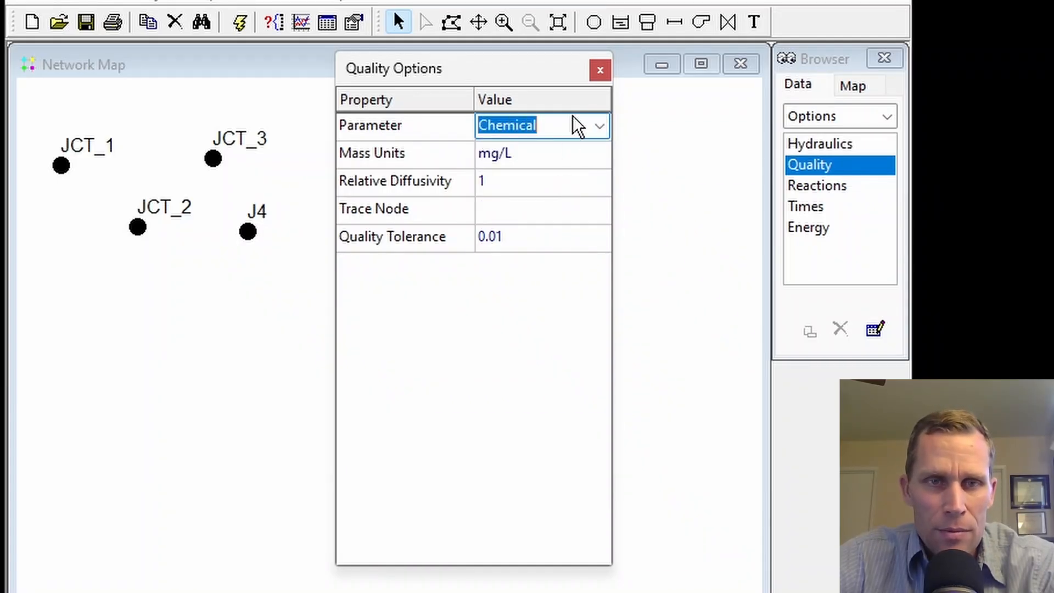
pyautogui.click(599, 71)
# Open the source quality editor of junction J4 and enter a trial source quality of 50
pyautogui.doubleClick(247, 232)
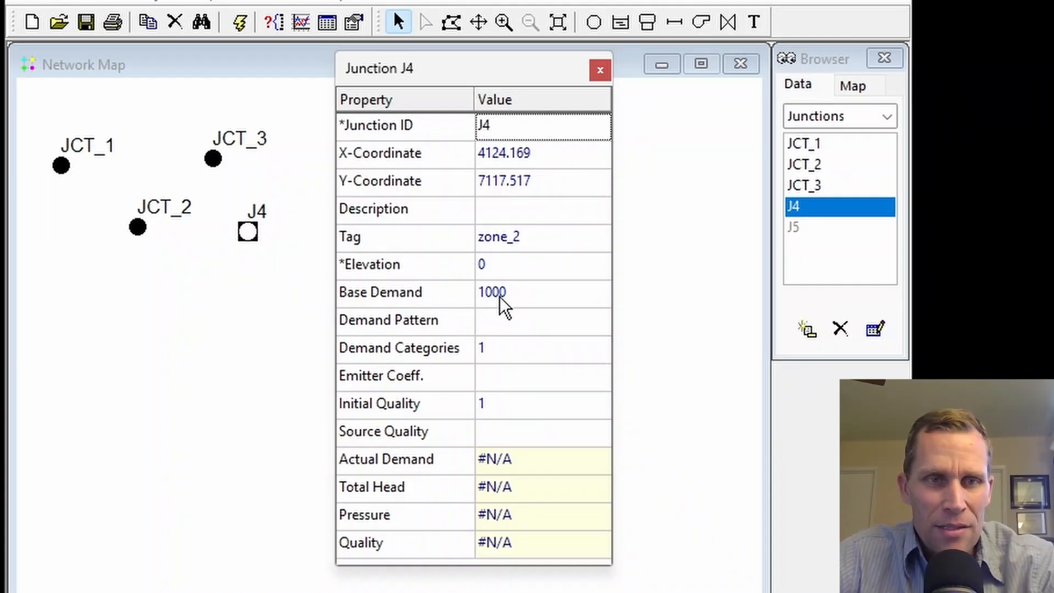
pyautogui.click(516, 403)
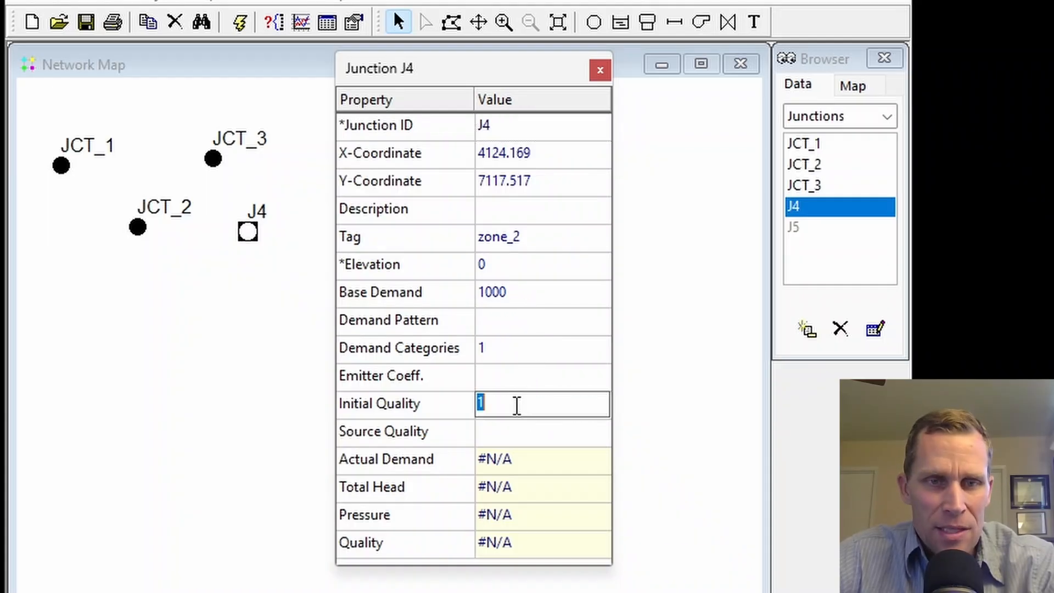
pyautogui.click(508, 433)
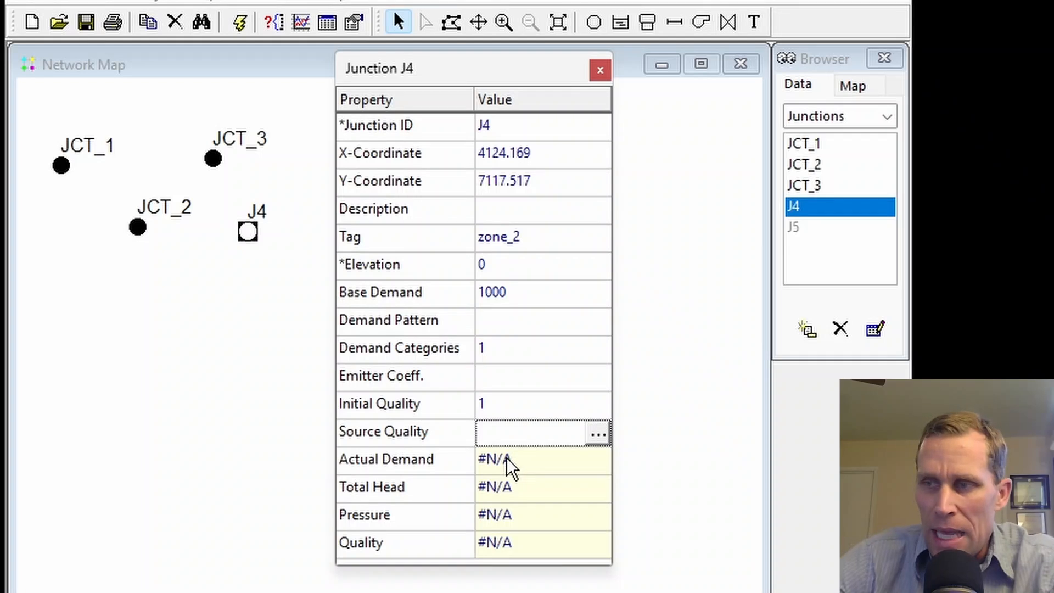
pyautogui.click(602, 432)
pyautogui.moveTo(785, 314); pyautogui.dragTo(444, 119)
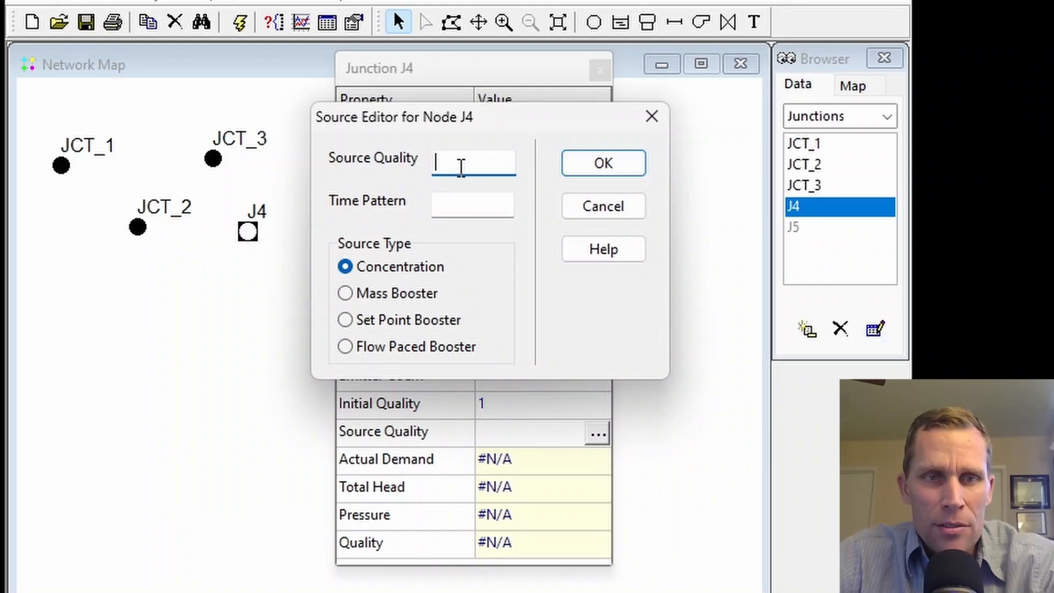
pyautogui.write('1')
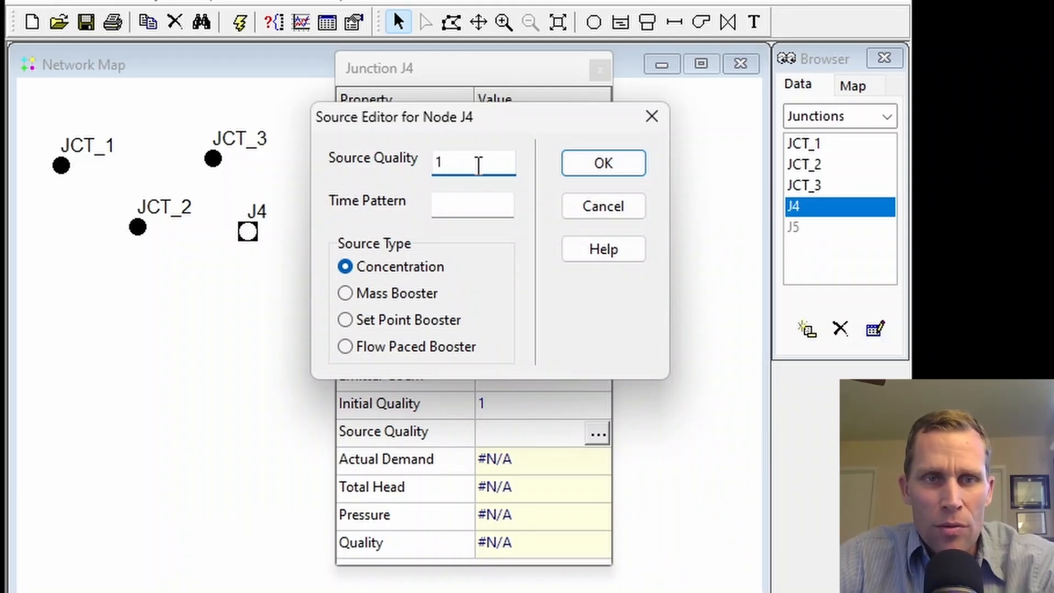
pyautogui.press('BackSpace')
pyautogui.write('20')
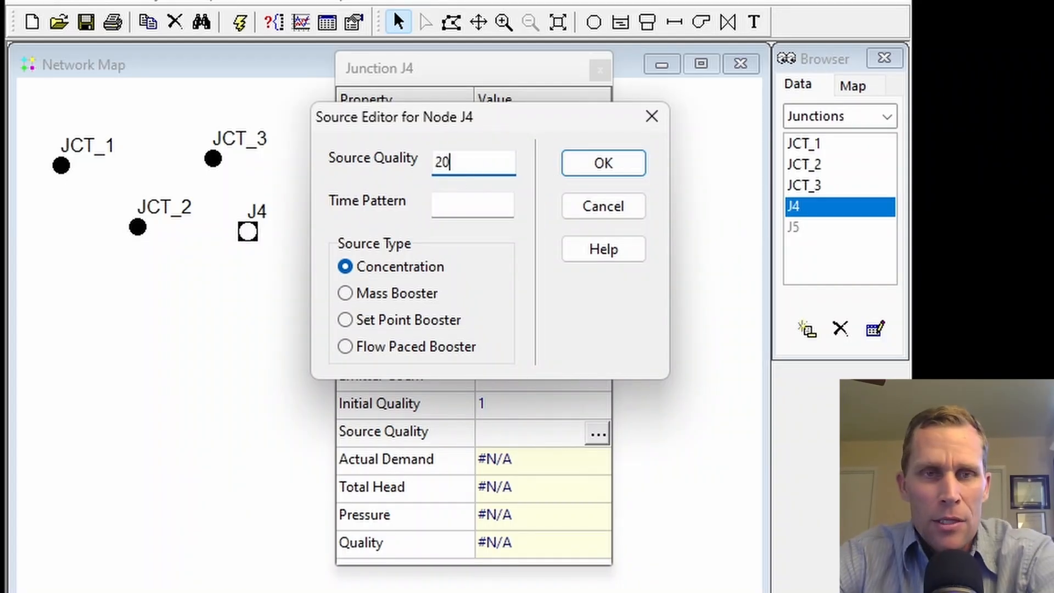
pyautogui.press('BackSpace')
pyautogui.press('BackSpace')
pyautogui.write('50')
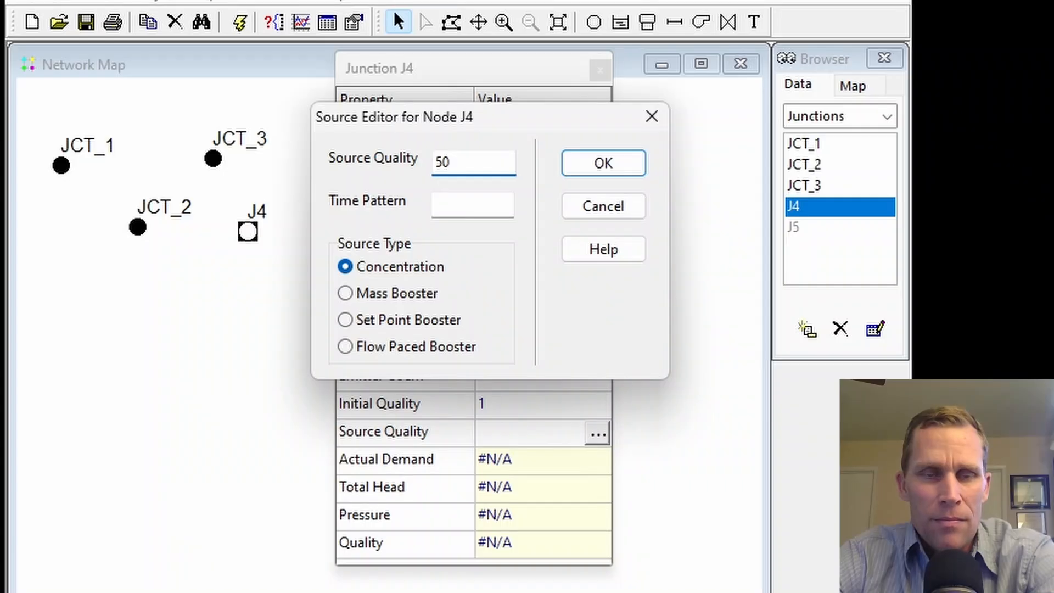
# Try the Flow Paced Booster source type for J4 and close the source editor without accepting
pyautogui.click(482, 198)
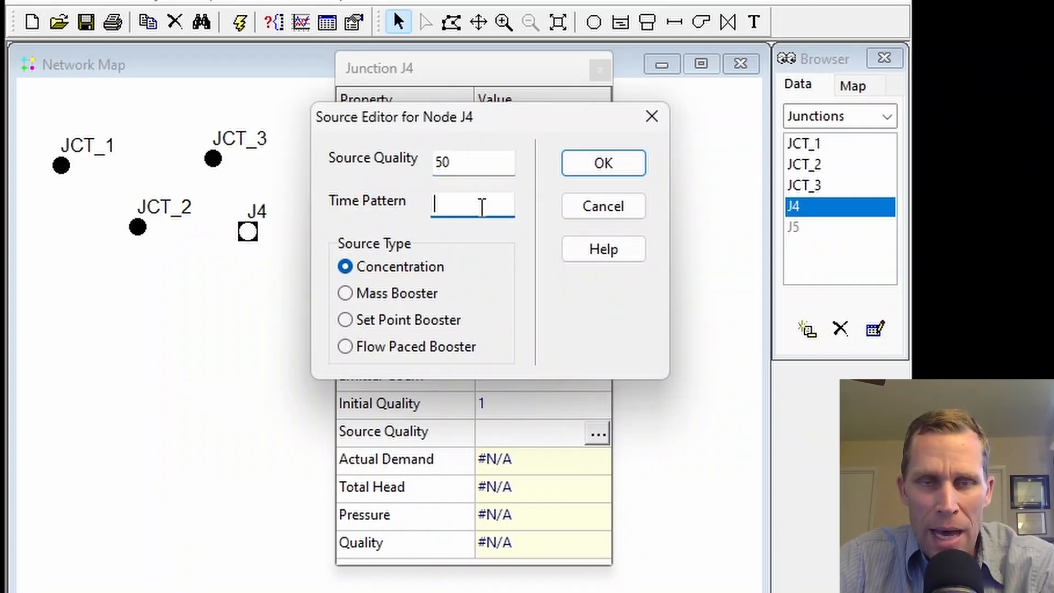
pyautogui.click(461, 162)
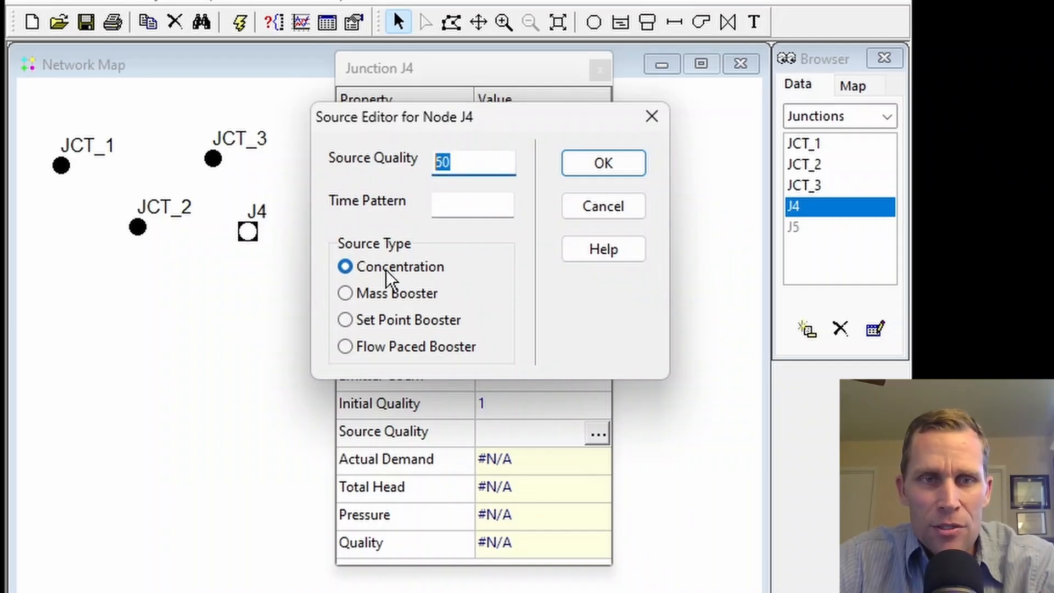
pyautogui.click(390, 292)
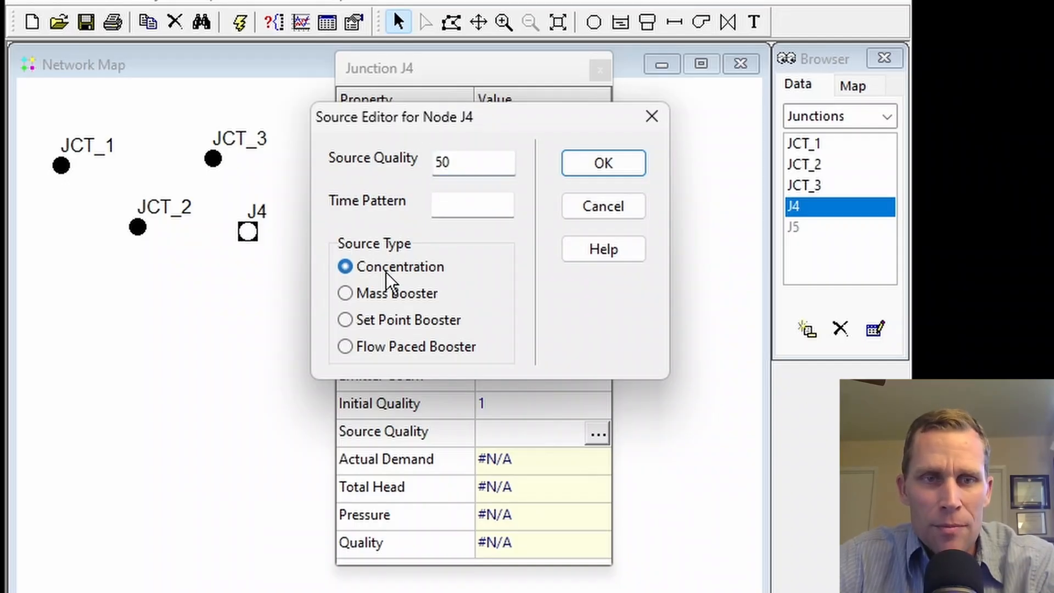
pyautogui.click(387, 321)
pyautogui.click(392, 346)
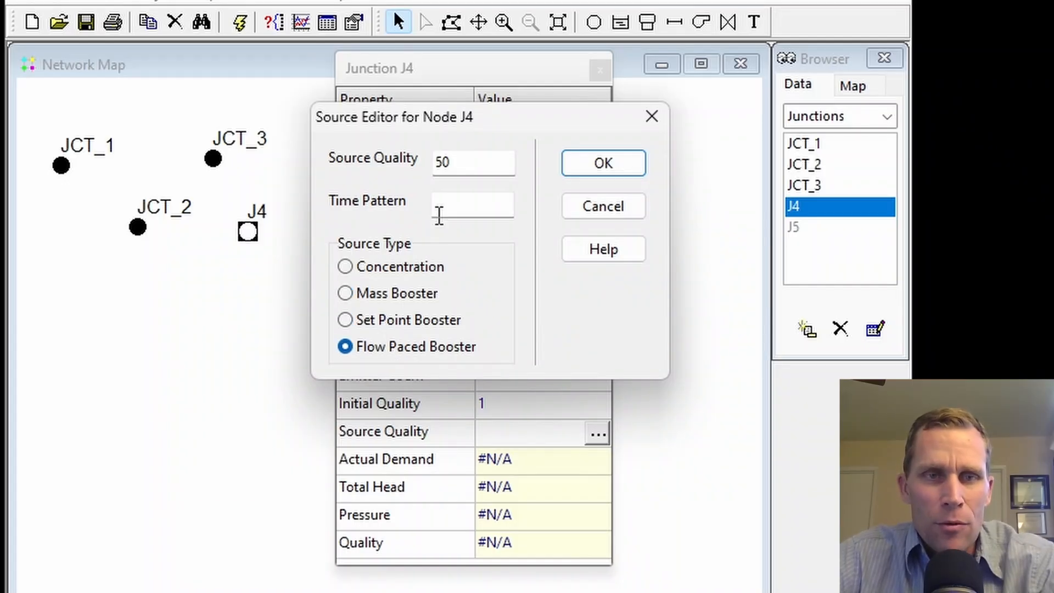
pyautogui.moveTo(461, 160); pyautogui.dragTo(406, 155)
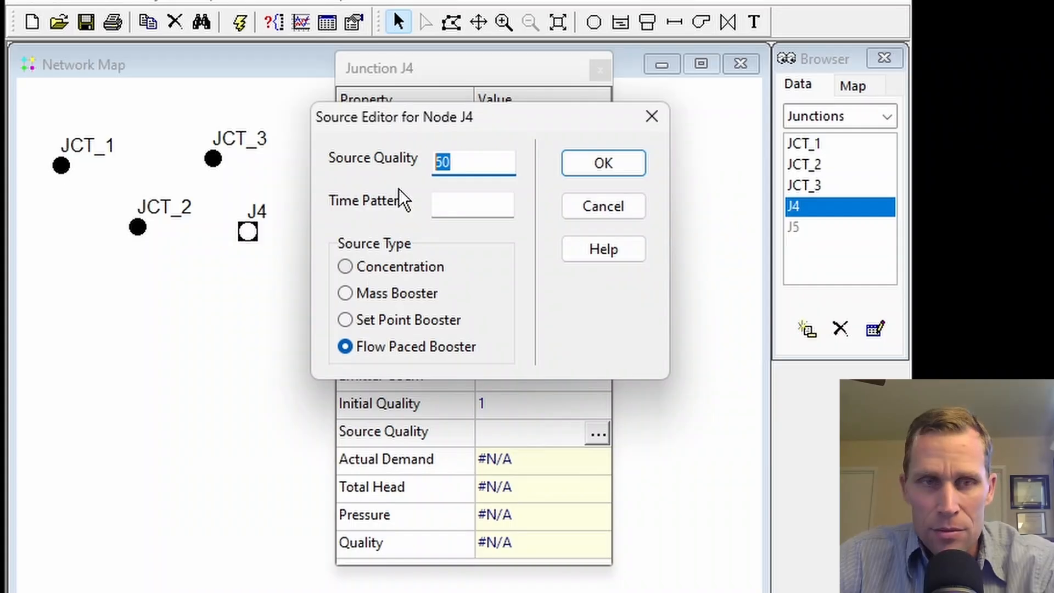
pyautogui.click(649, 121)
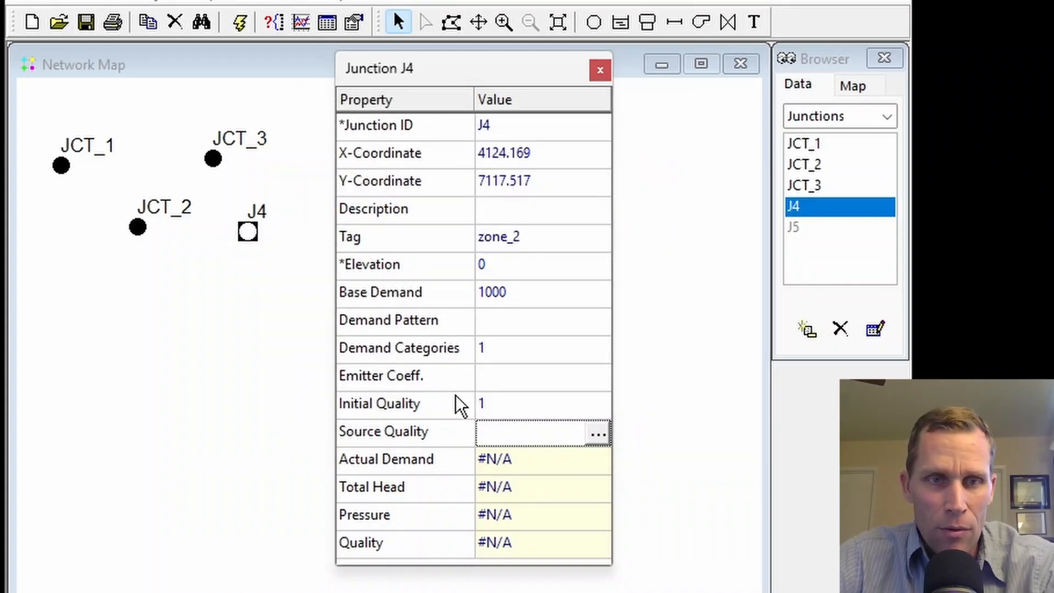
# Review the initial quality and source quality fields of junction J4 and close its properties
pyautogui.click(503, 410)
pyautogui.click(488, 439)
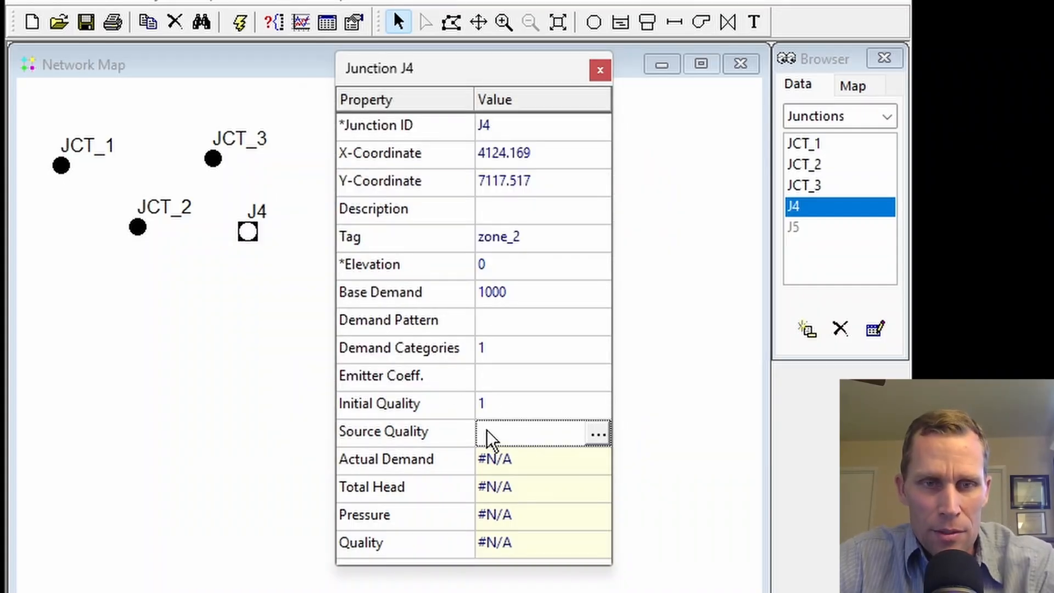
pyautogui.click(521, 405)
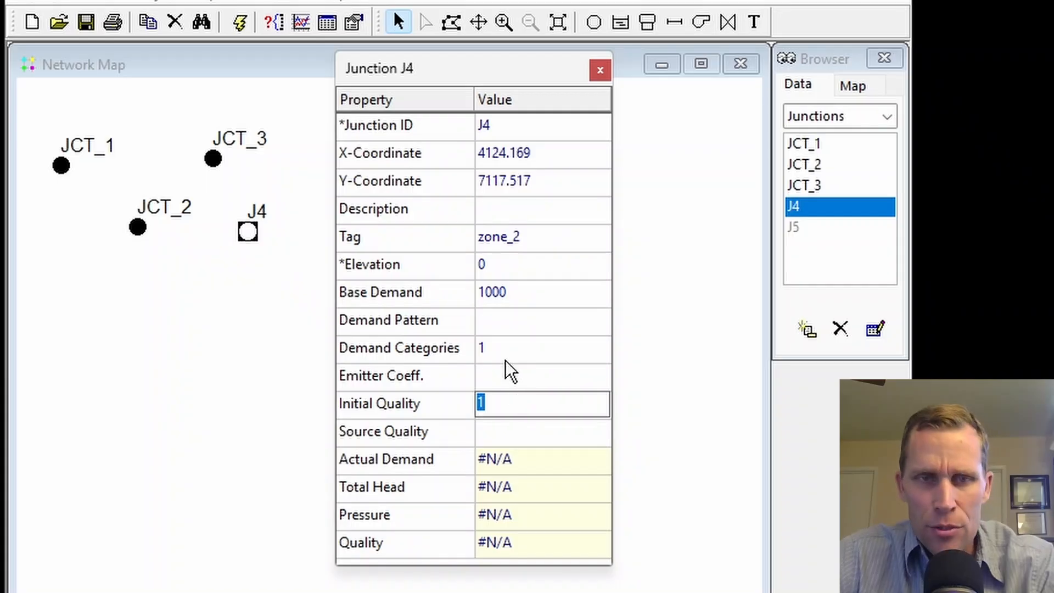
pyautogui.moveTo(479, 79); pyautogui.dragTo(463, 83)
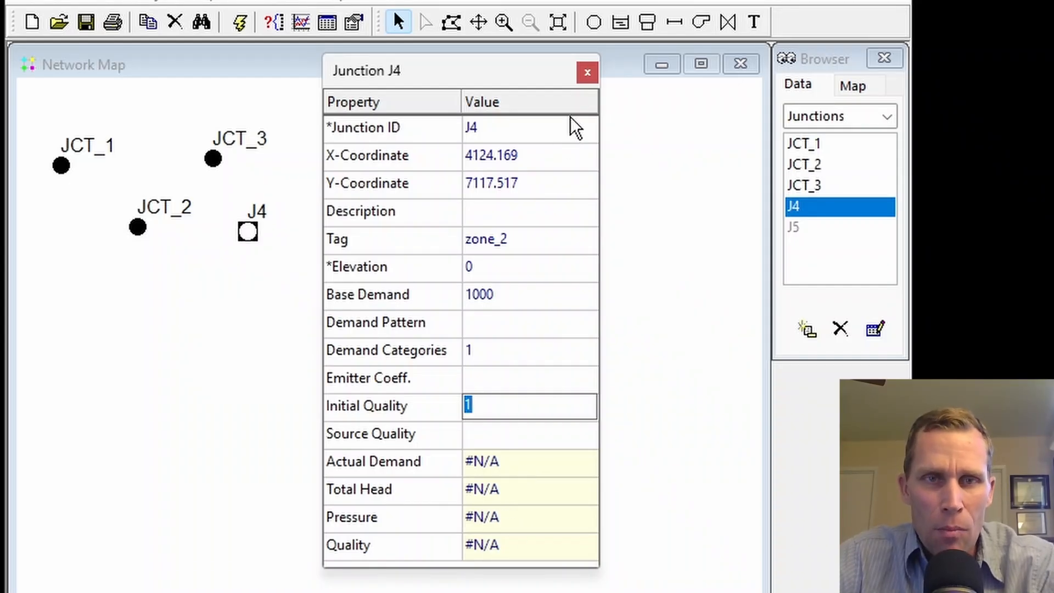
pyautogui.click(587, 72)
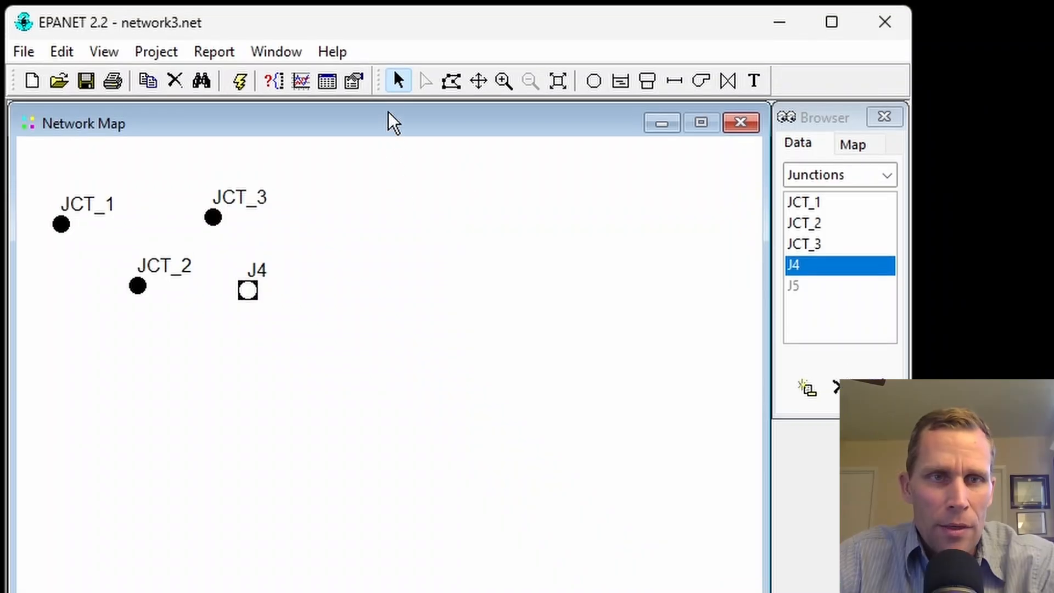
# Select a polygonal region around junctions JCT_1, JCT_2 and JCT_3, leaving out J4, and delete the objects inside it
pyautogui.click(451, 83)
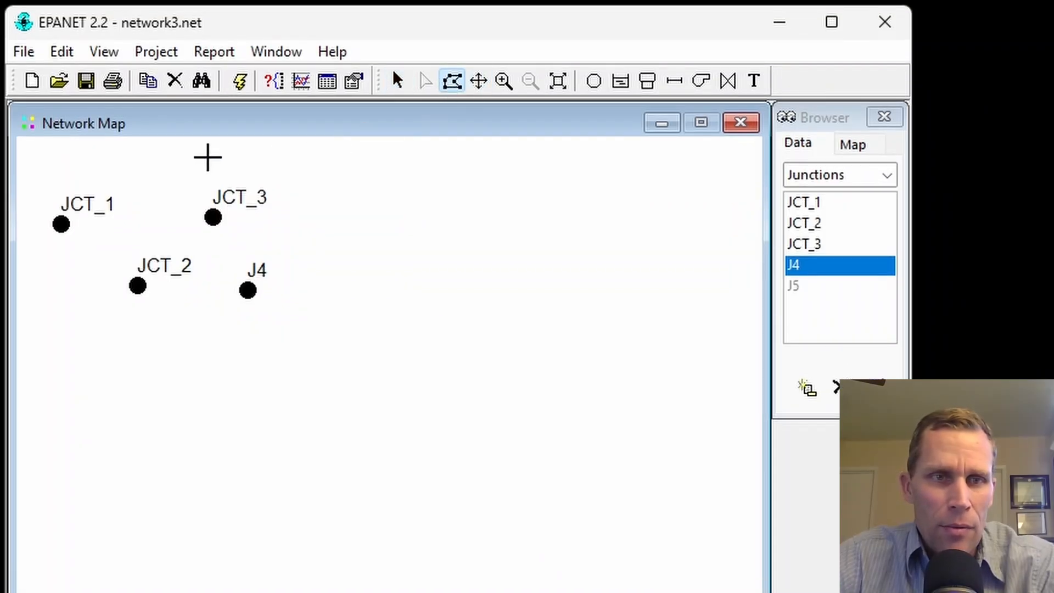
pyautogui.click(204, 158)
pyautogui.click(46, 187)
pyautogui.click(41, 331)
pyautogui.click(161, 330)
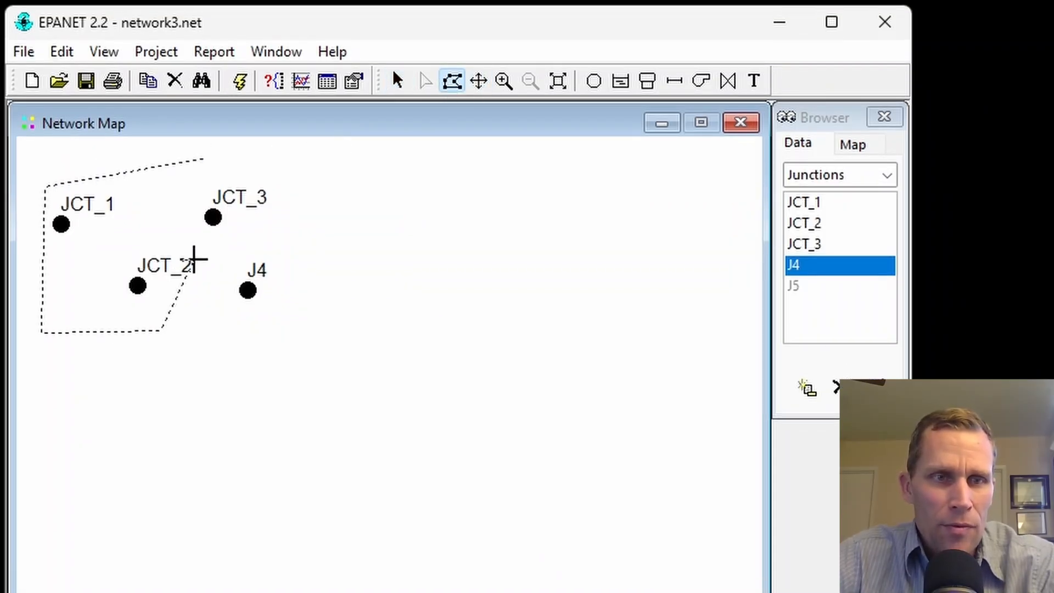
pyautogui.click(195, 255)
pyautogui.click(299, 239)
pyautogui.rightClick(270, 167)
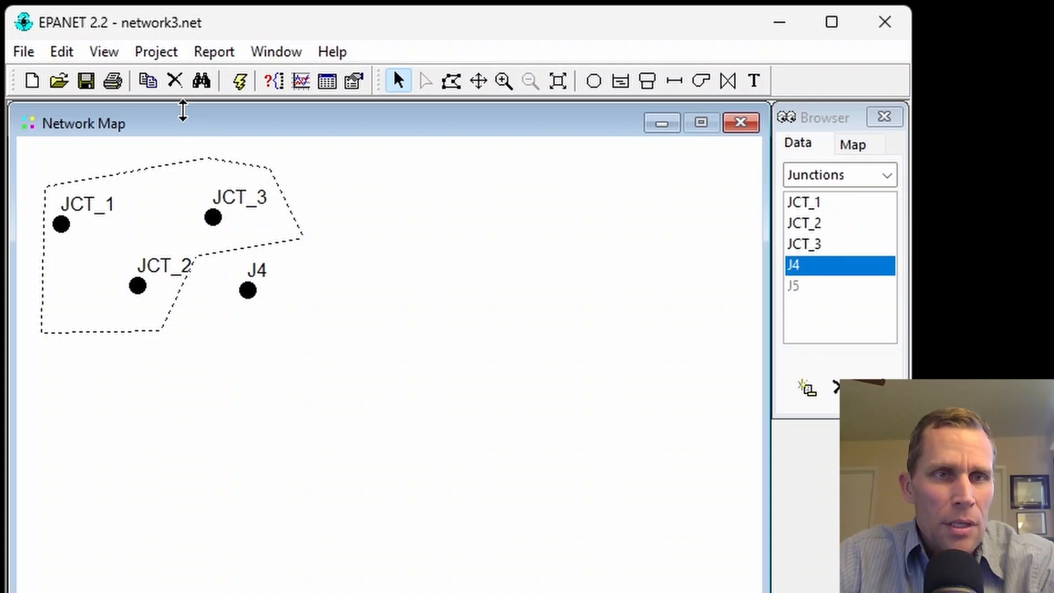
pyautogui.press('Delete')
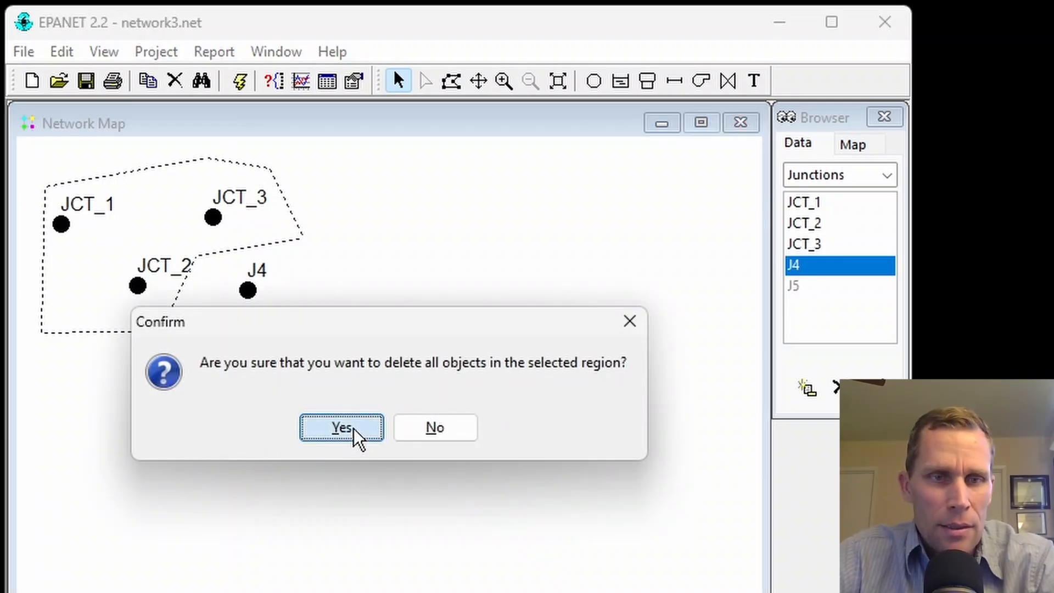
pyautogui.click(351, 431)
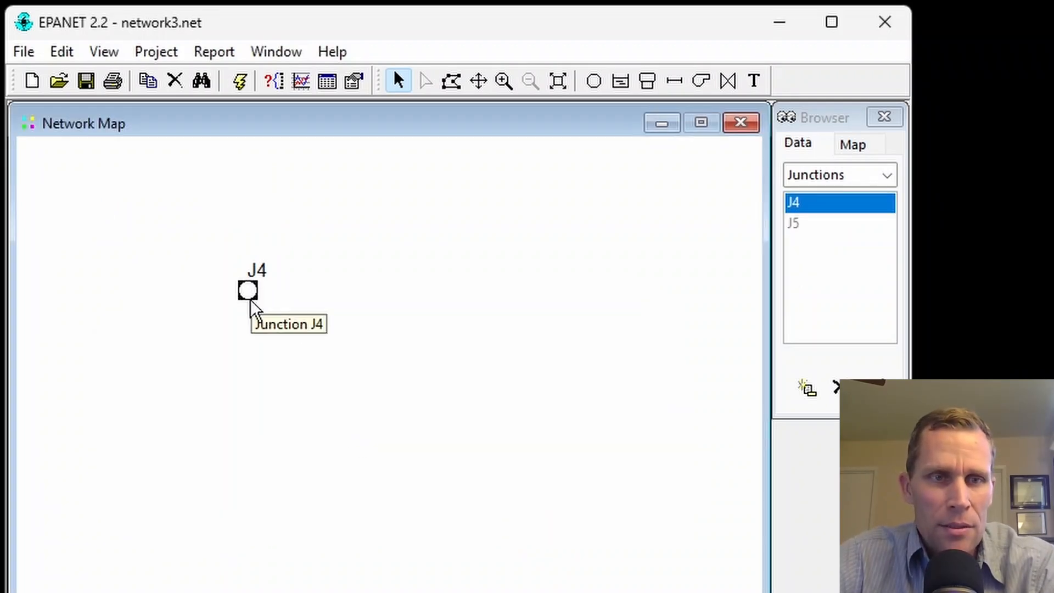
# Move junction J4 down and to the left on the map and place a reservoir above it
pyautogui.moveTo(248, 294); pyautogui.dragTo(131, 363)
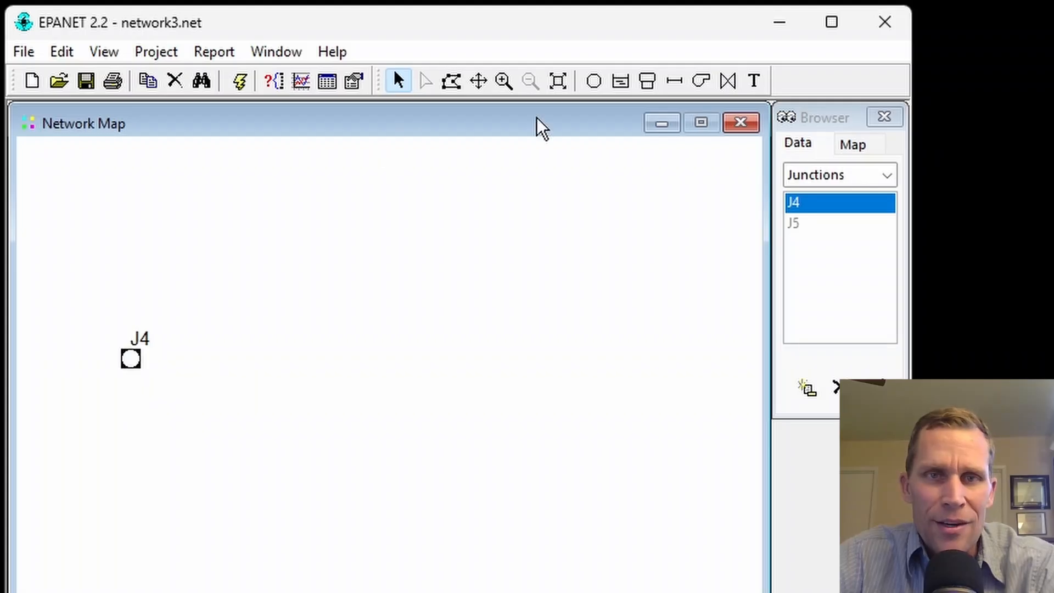
pyautogui.click(622, 82)
pyautogui.click(94, 202)
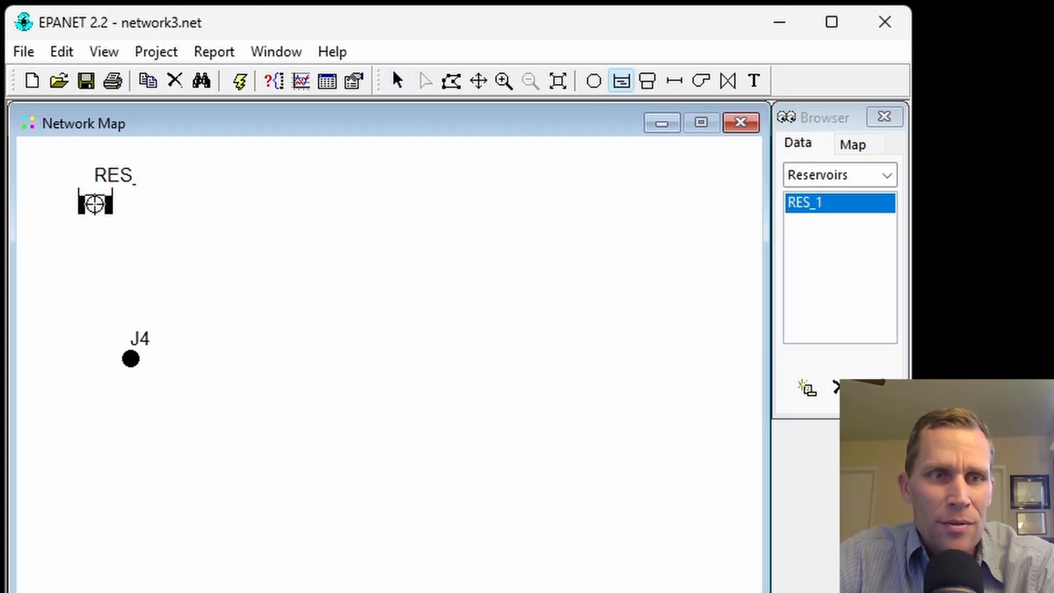
# Check the elevation of junction J4 in its properties and close them
pyautogui.click(398, 81)
pyautogui.click(132, 362)
pyautogui.doubleClick(131, 362)
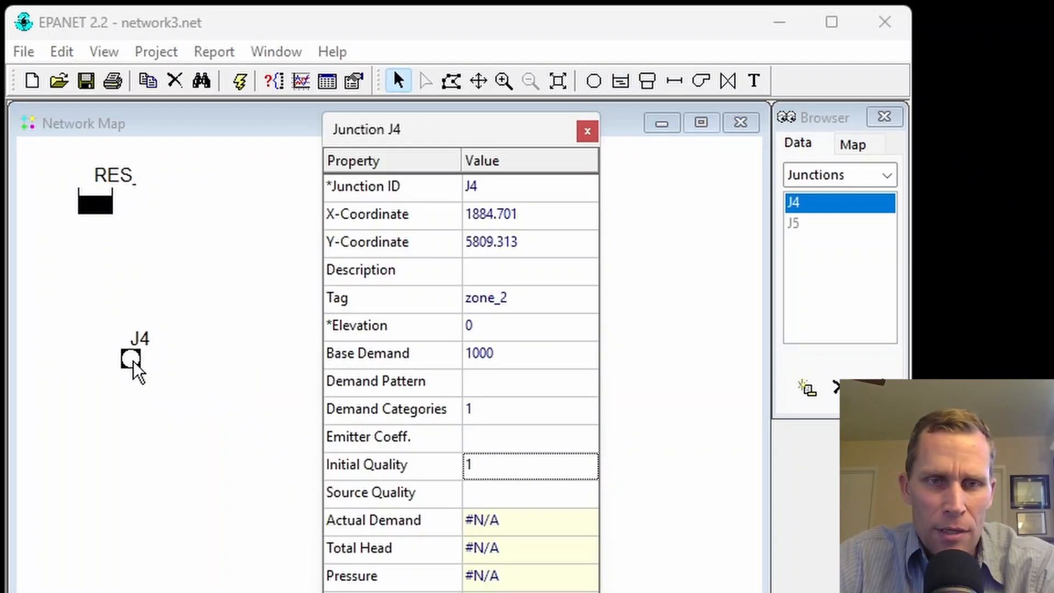
pyautogui.click(469, 325)
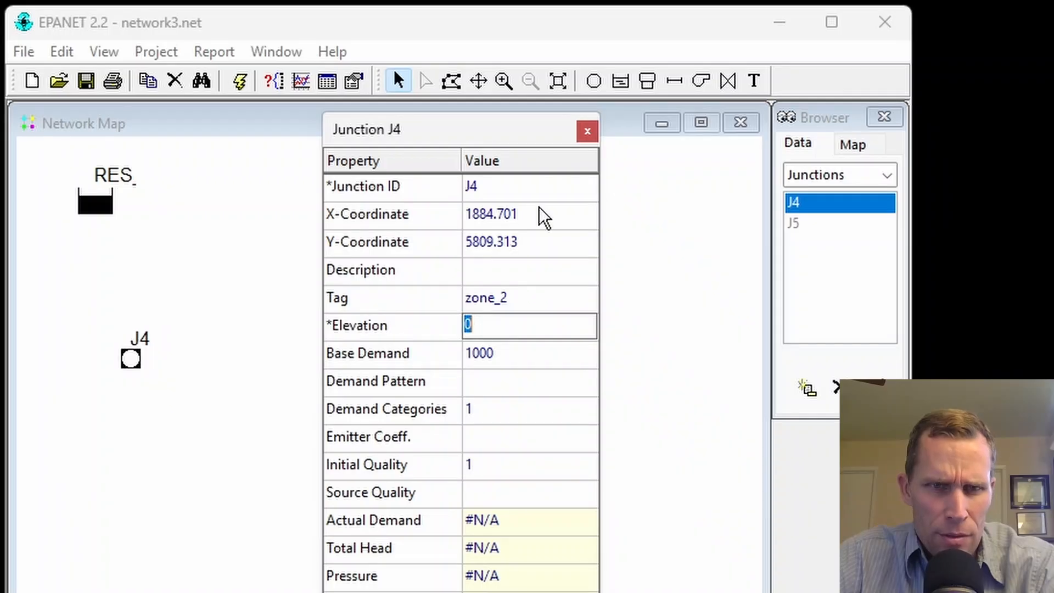
pyautogui.click(586, 130)
# Set the total head of reservoir RES_1 to 150
pyautogui.click(94, 212)
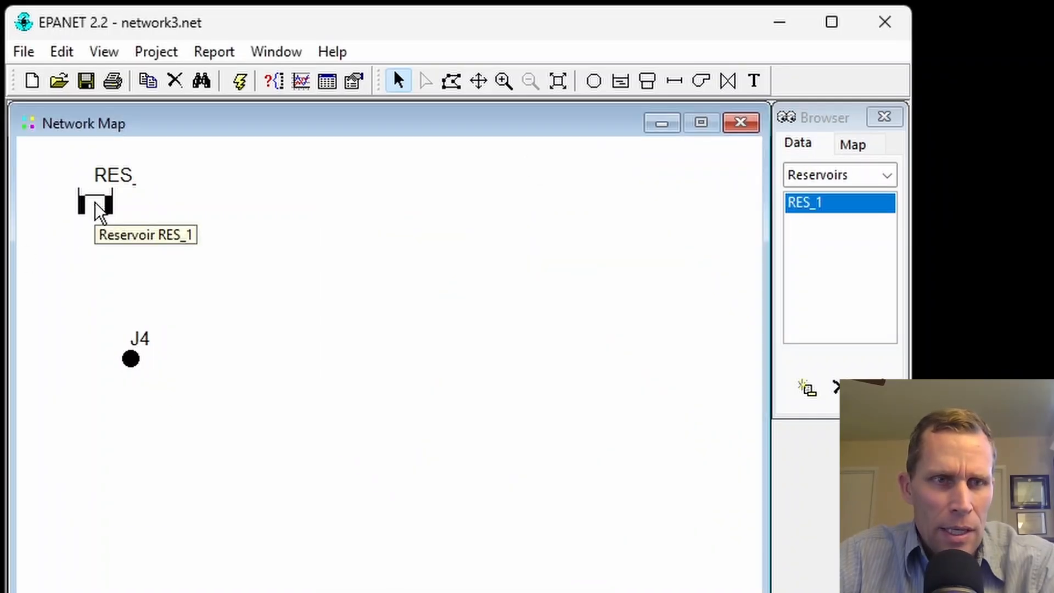
pyautogui.doubleClick(92, 214)
pyautogui.click(486, 319)
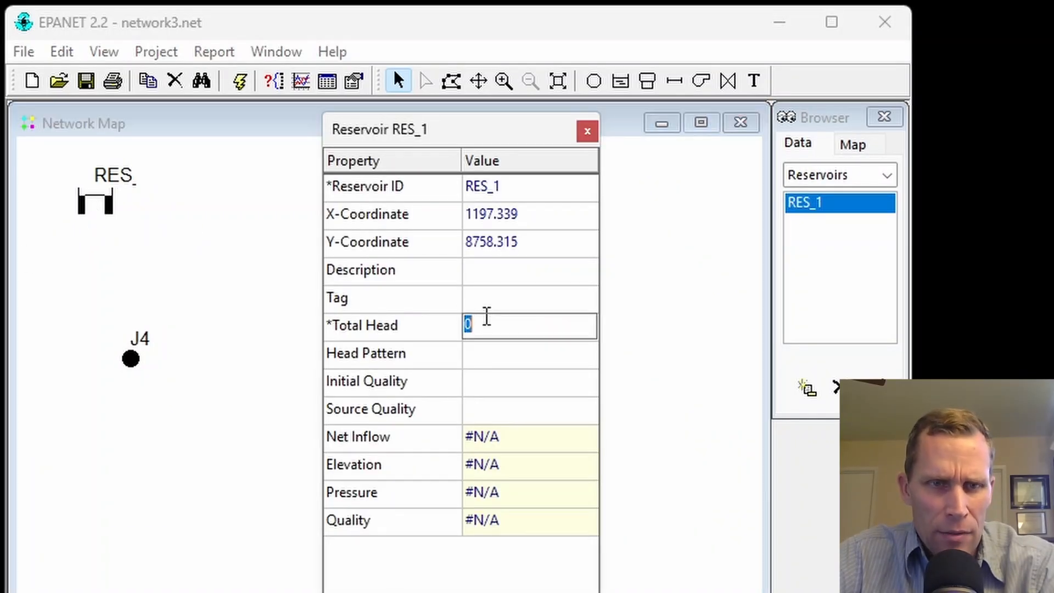
pyautogui.write('150')
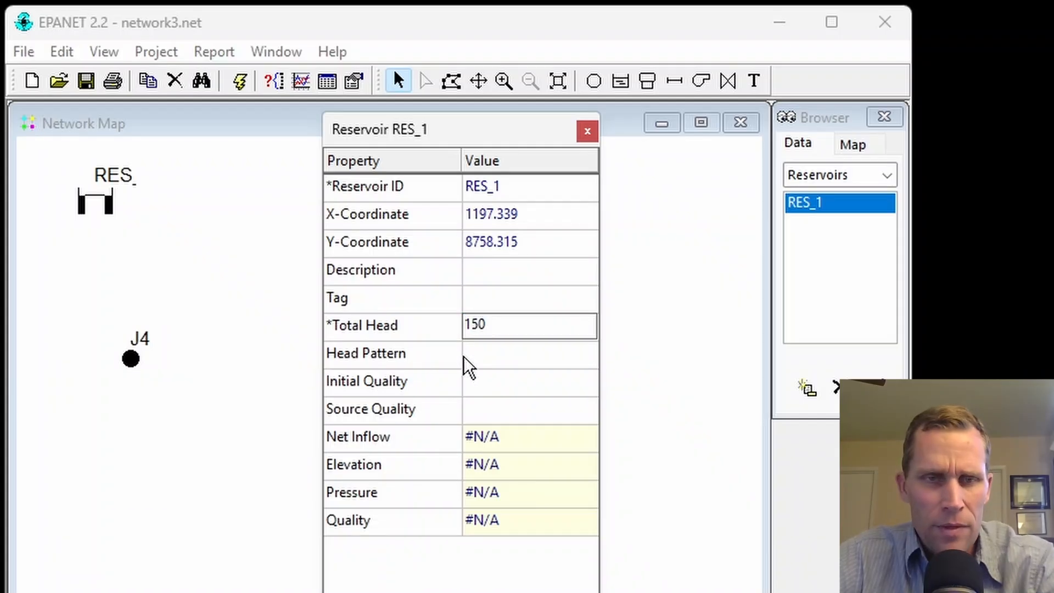
pyautogui.press('Return')
# Draw a pipe from reservoir RES_1 to junction J4
pyautogui.click(674, 80)
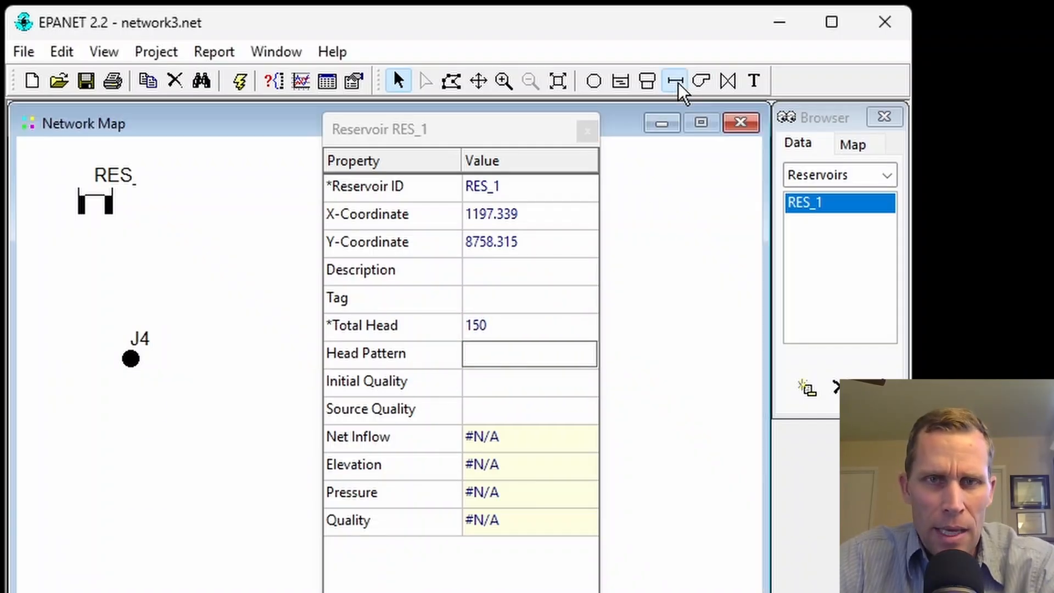
pyautogui.click(102, 200)
pyautogui.click(133, 358)
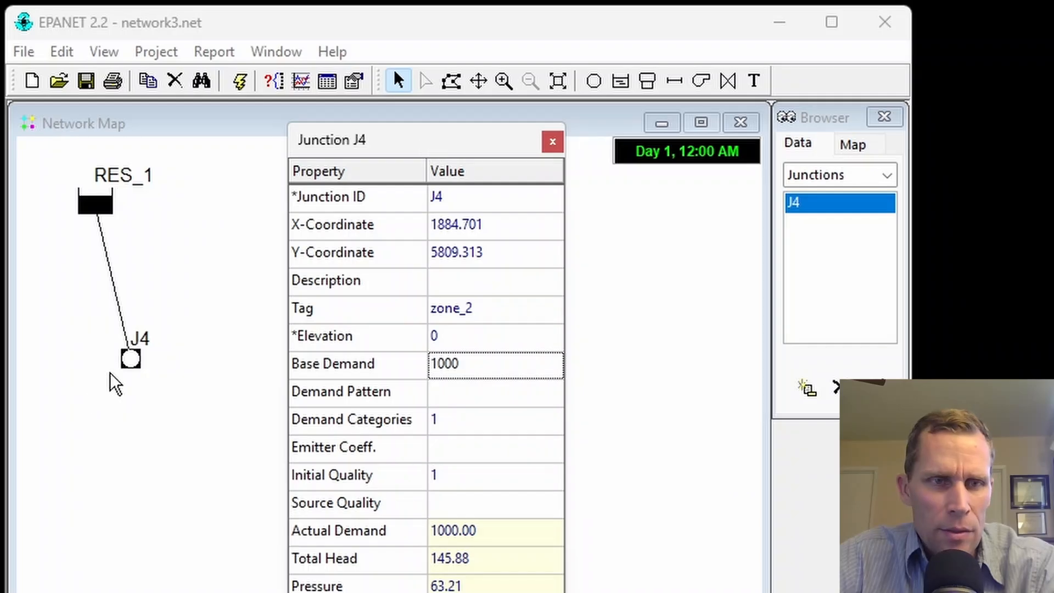
# Run the network analysis and examine the computed demand, total head, pressure and quality of junction J4
pyautogui.click(238, 86)
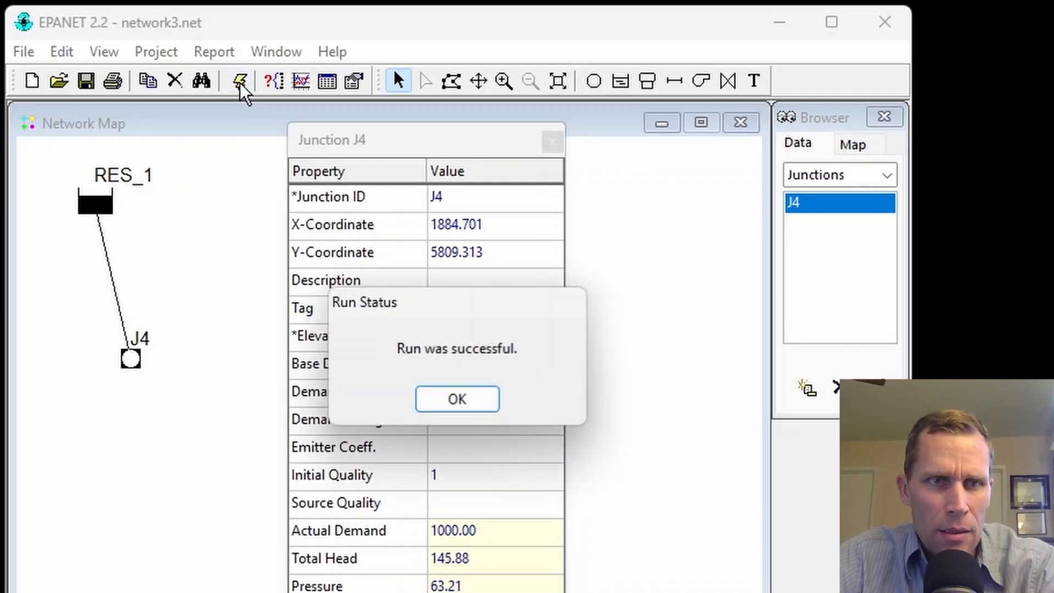
pyautogui.click(457, 399)
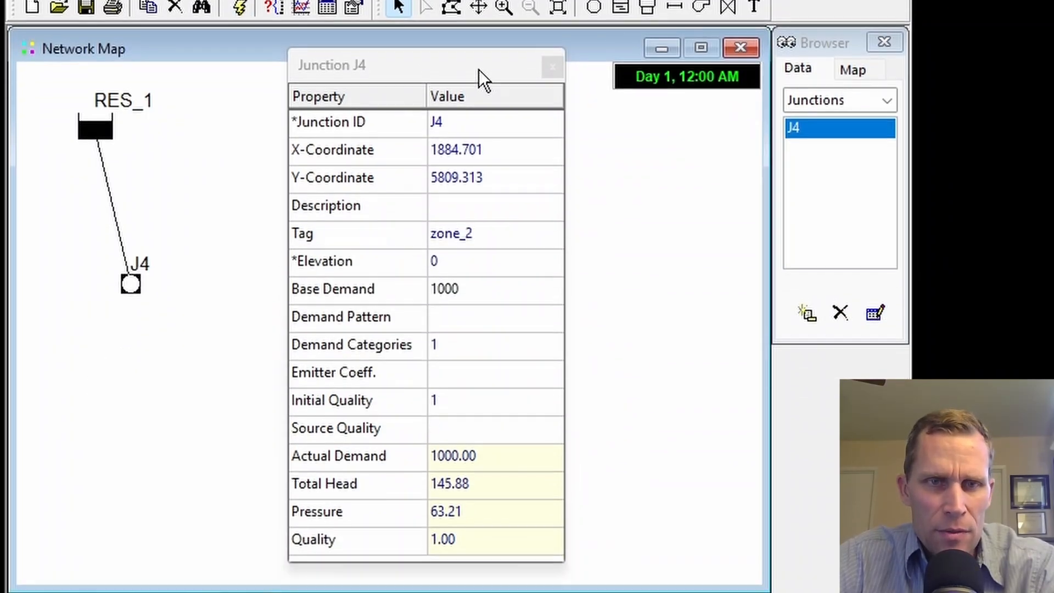
pyautogui.moveTo(479, 145); pyautogui.dragTo(410, 145)
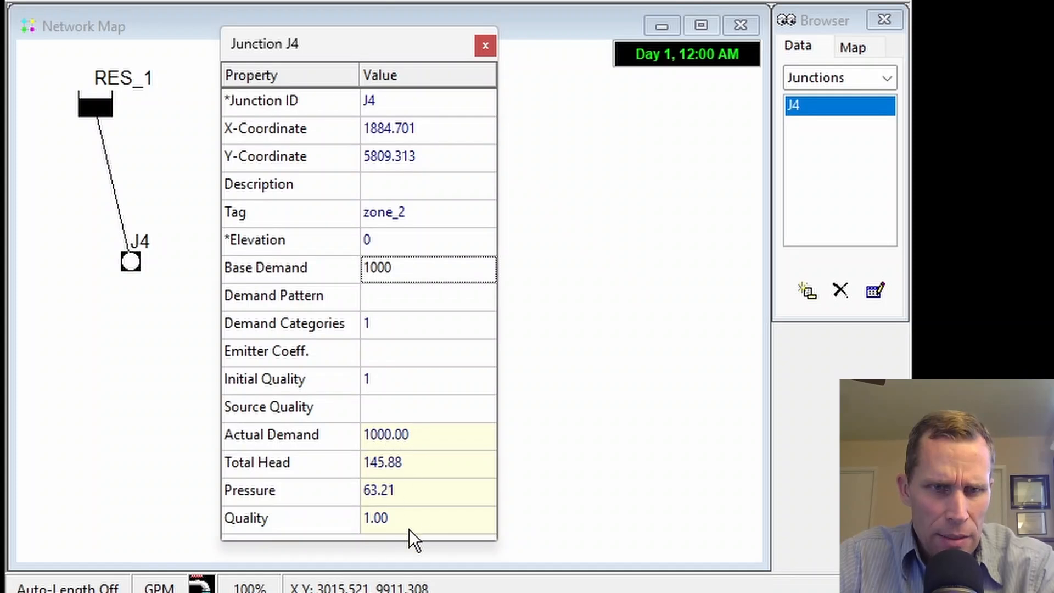
pyautogui.moveTo(365, 48); pyautogui.dragTo(348, 27)
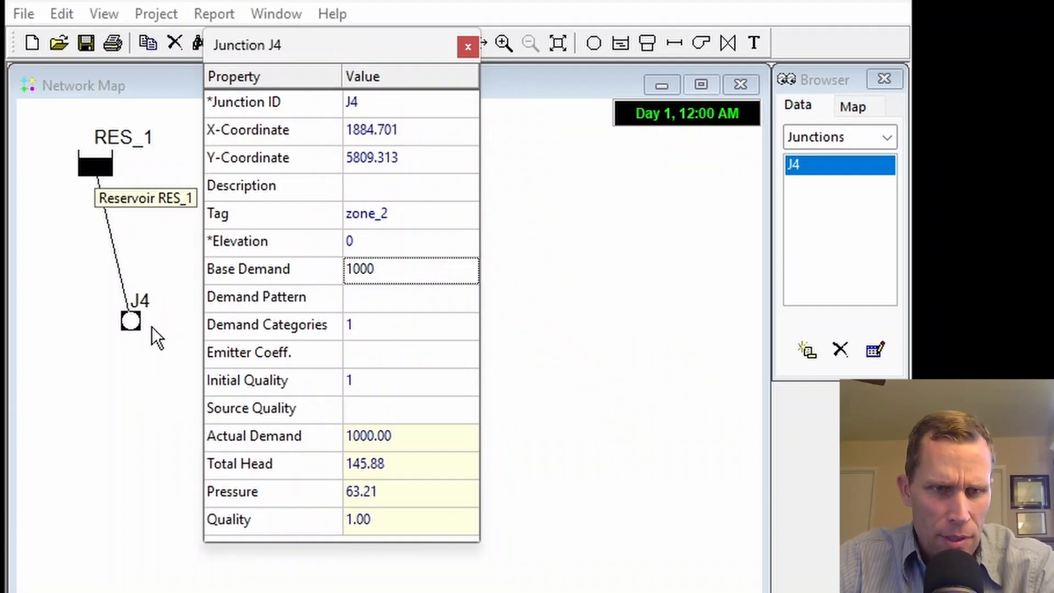
# Compare the base demand and demand pattern of junction J4 with its computed actual demand and total head
pyautogui.click(361, 439)
pyautogui.click(399, 271)
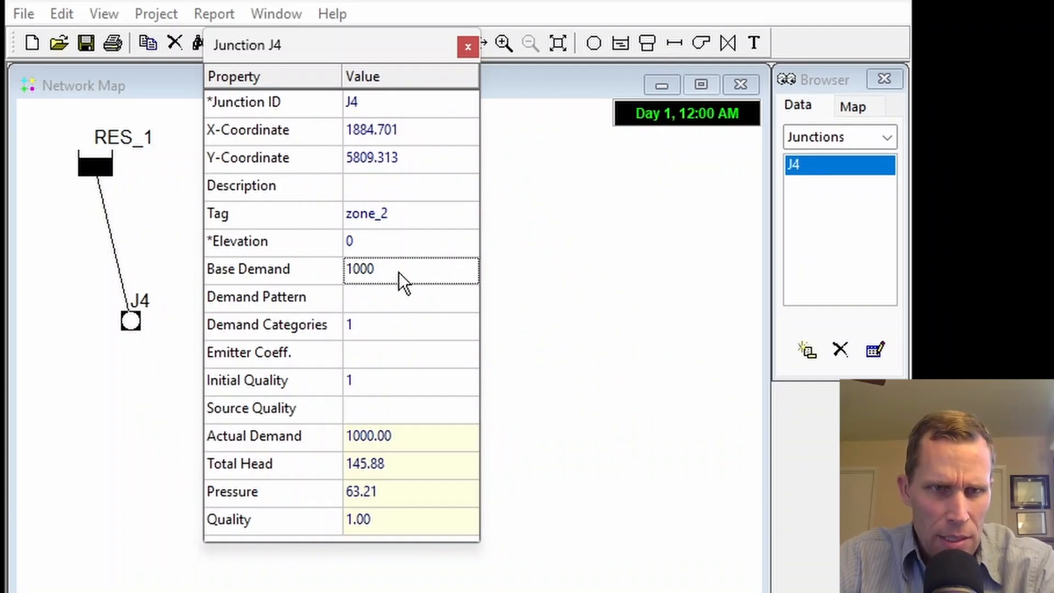
pyautogui.click(370, 302)
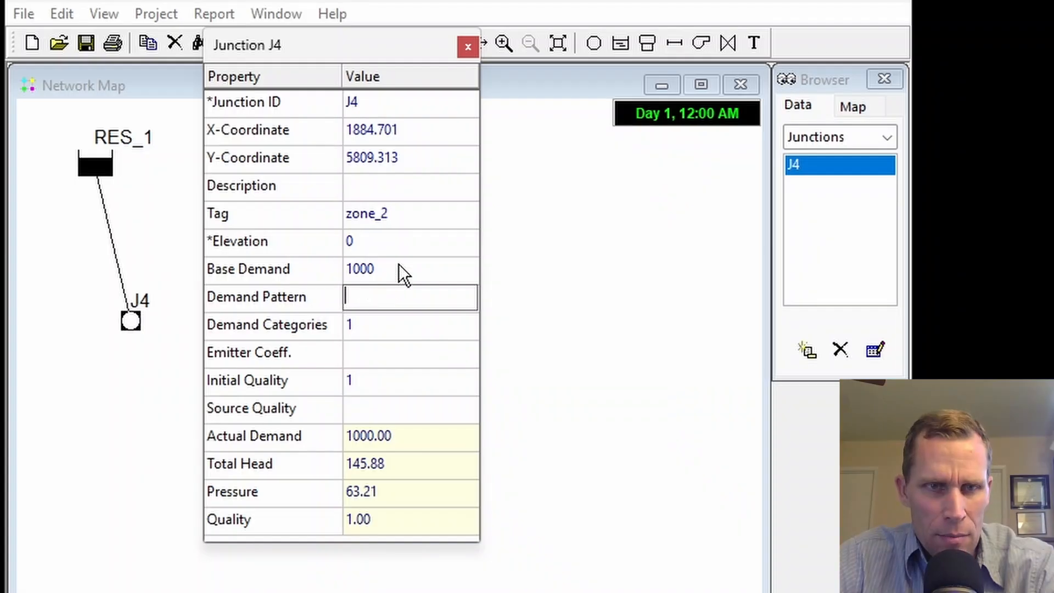
pyautogui.click(404, 444)
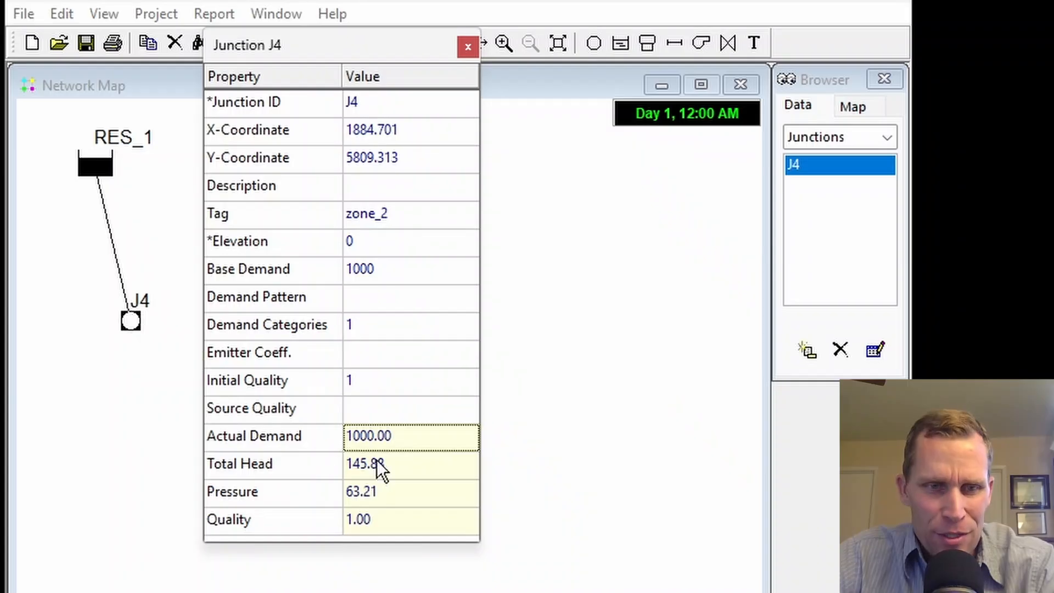
pyautogui.click(410, 470)
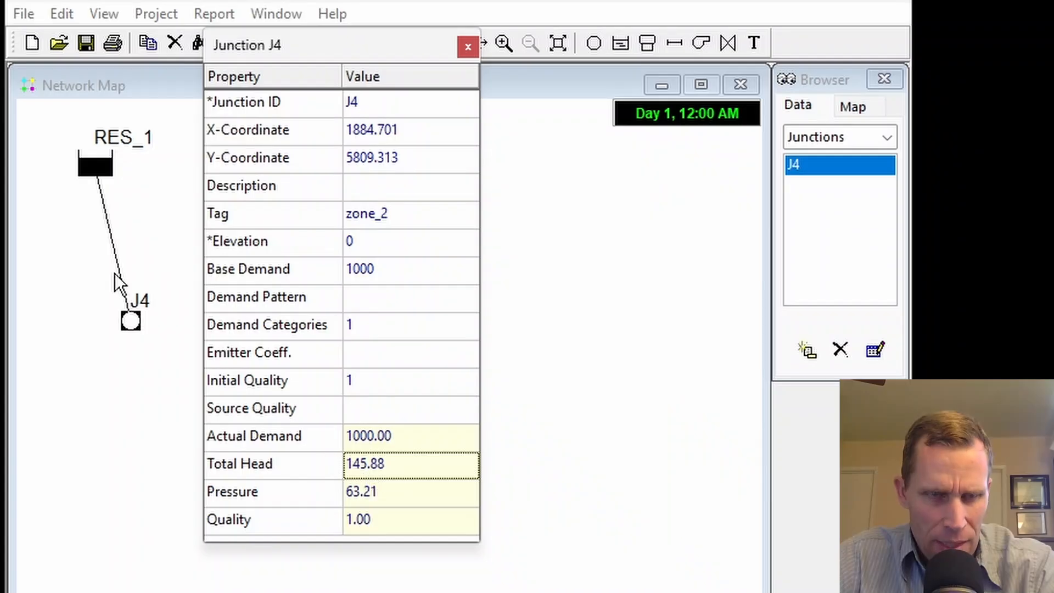
# Examine the elevation and net inflow of reservoir RES_1 and the properties of the pipe connecting it to J4
pyautogui.click(97, 164)
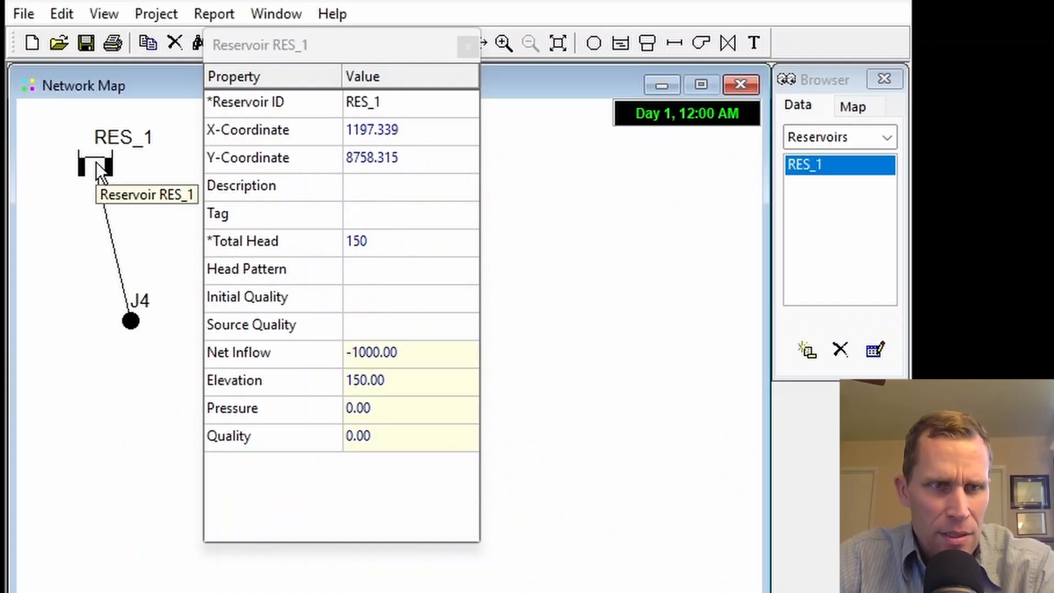
pyautogui.click(389, 384)
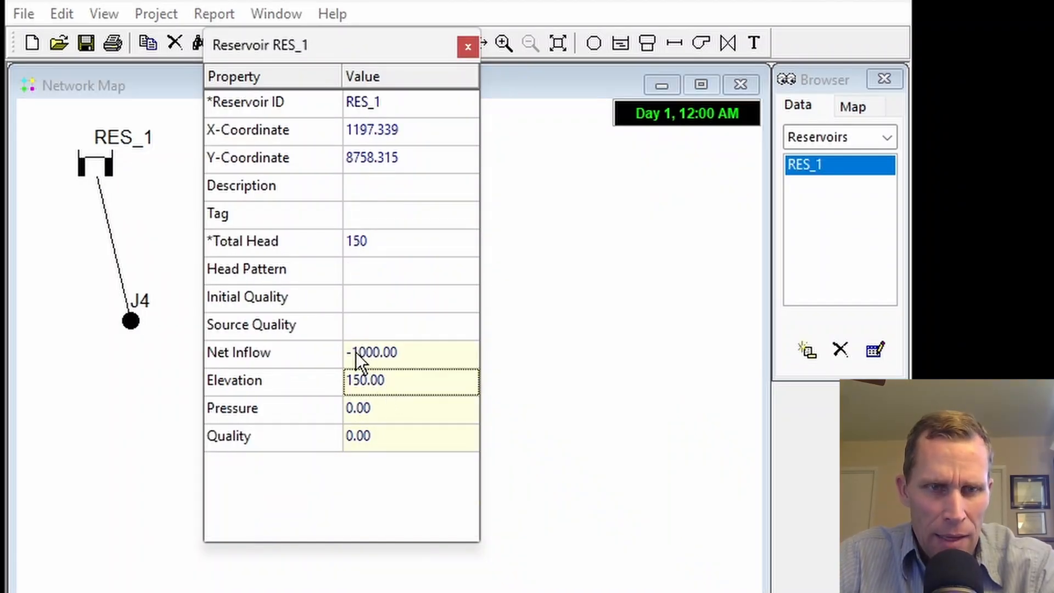
pyautogui.click(113, 255)
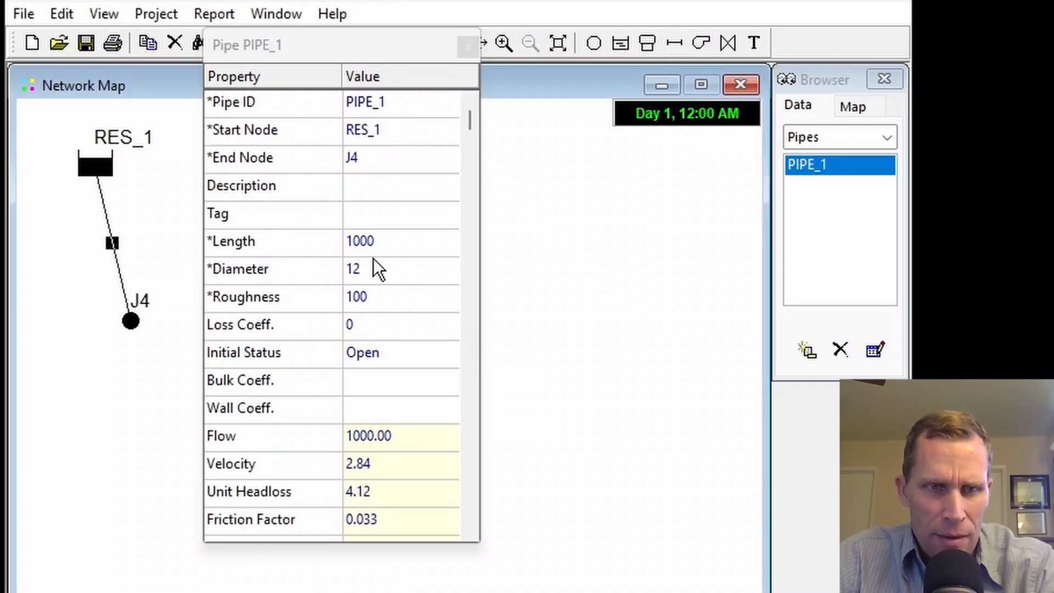
# Review the computed pressure and quality of junction J4 and clear its initial quality value
pyautogui.click(130, 319)
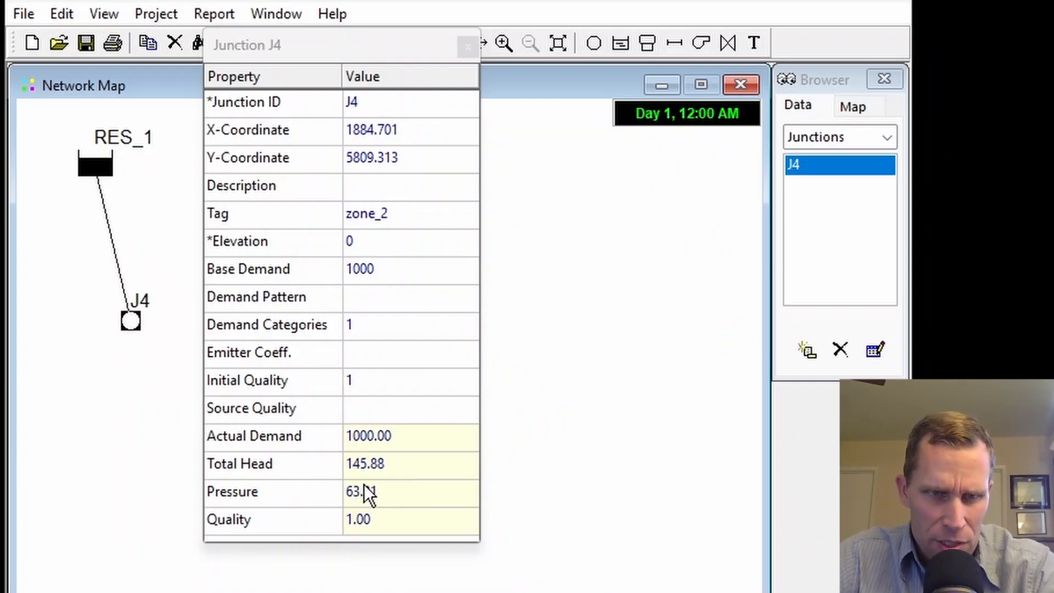
pyautogui.click(391, 526)
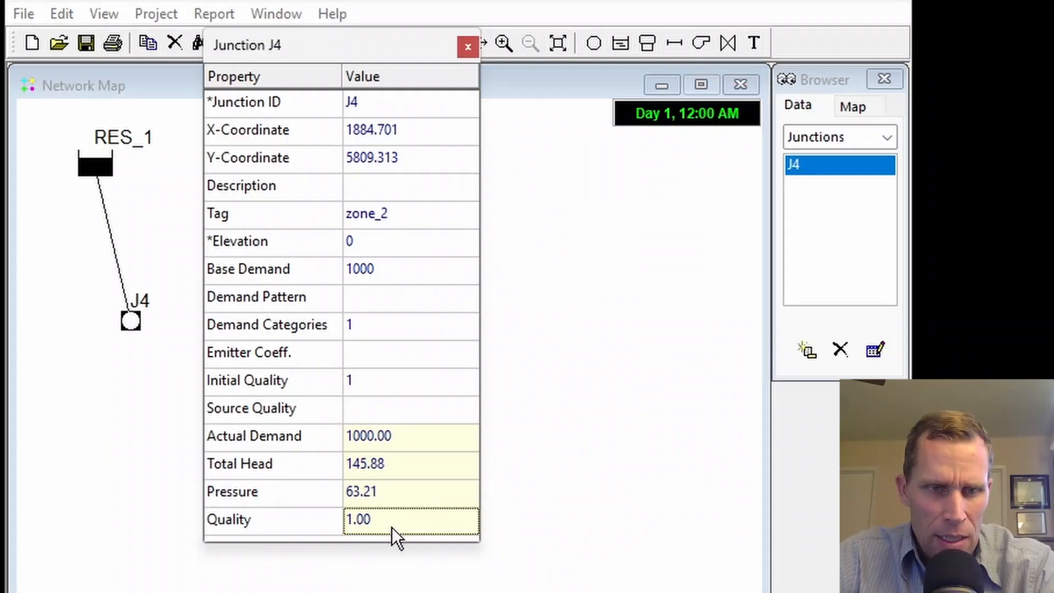
pyautogui.click(377, 385)
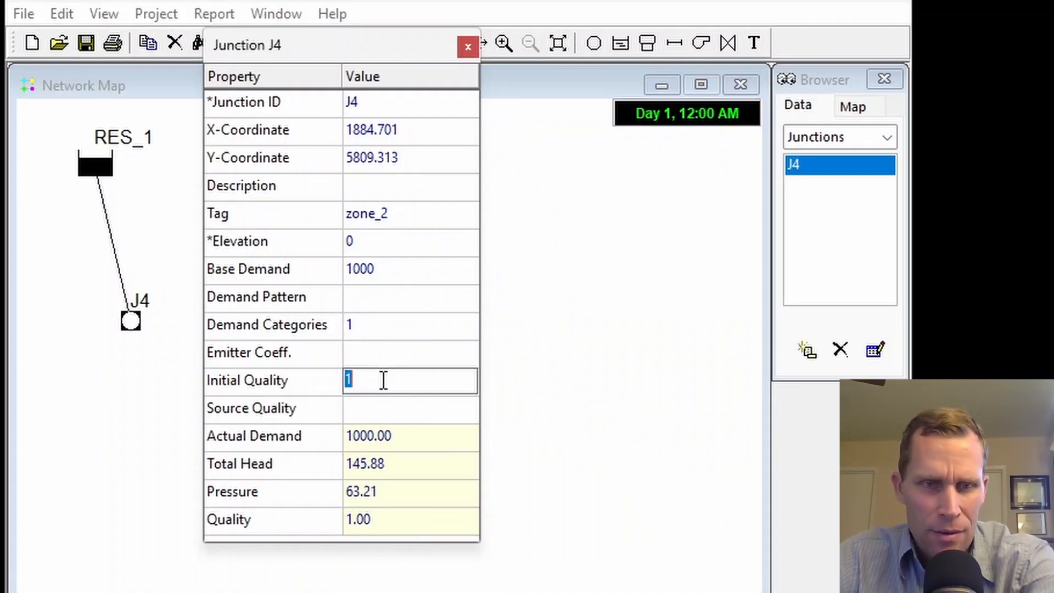
pyautogui.click(383, 409)
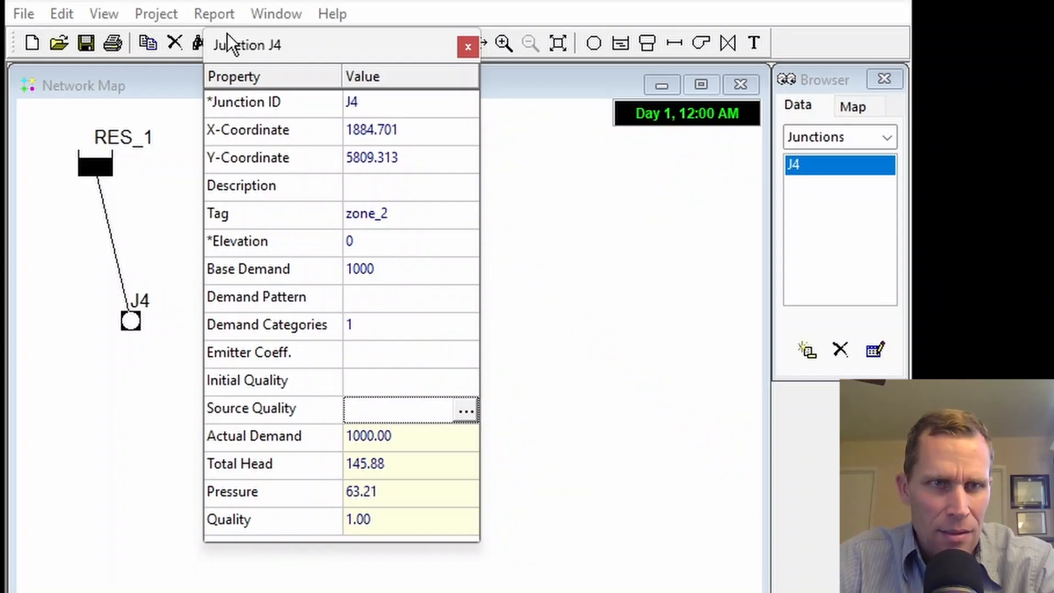
# Rerun the network analysis, check the computed quality of junction J4 and close its properties
pyautogui.moveTo(226, 33); pyautogui.dragTo(335, 56)
pyautogui.click(239, 43)
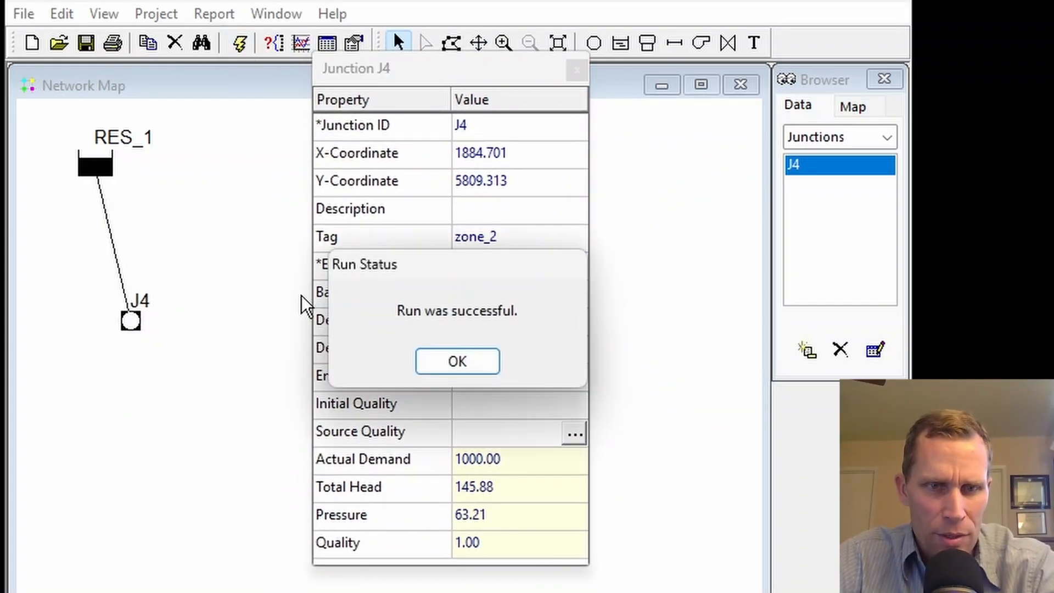
pyautogui.click(463, 364)
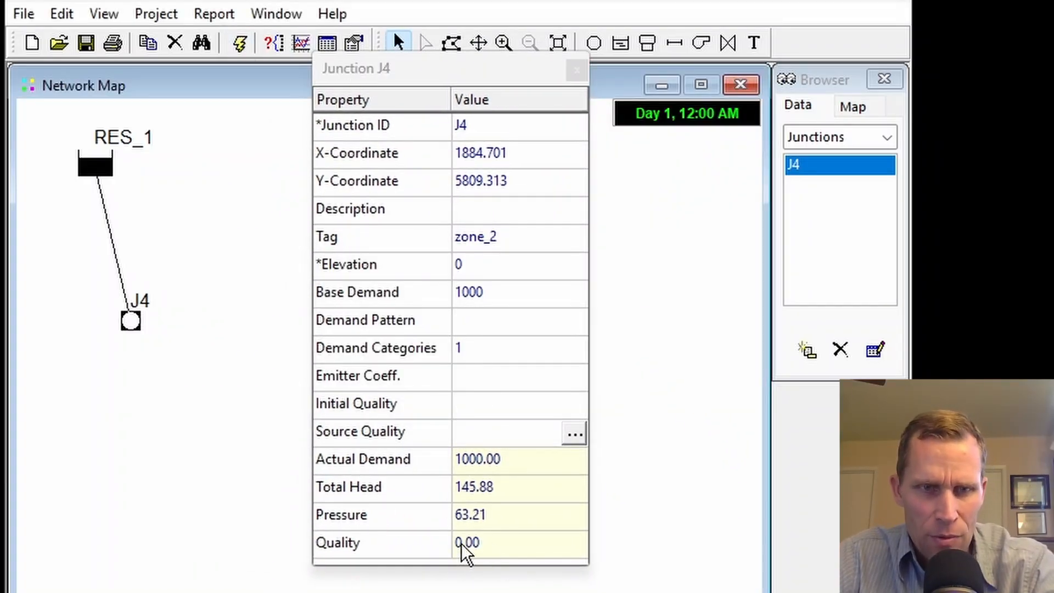
pyautogui.moveTo(442, 82); pyautogui.dragTo(360, 67)
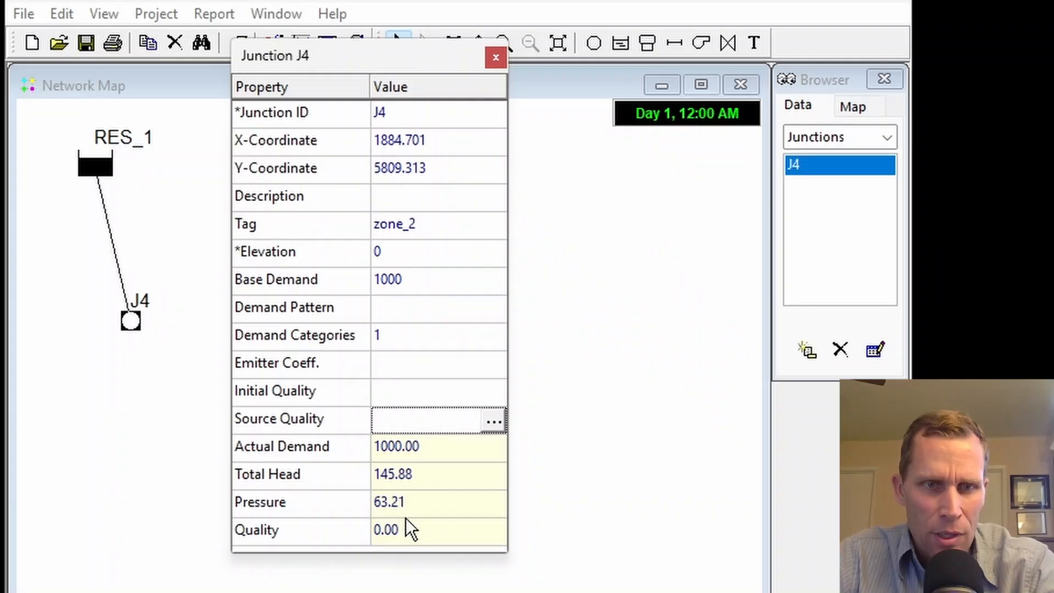
pyautogui.click(495, 58)
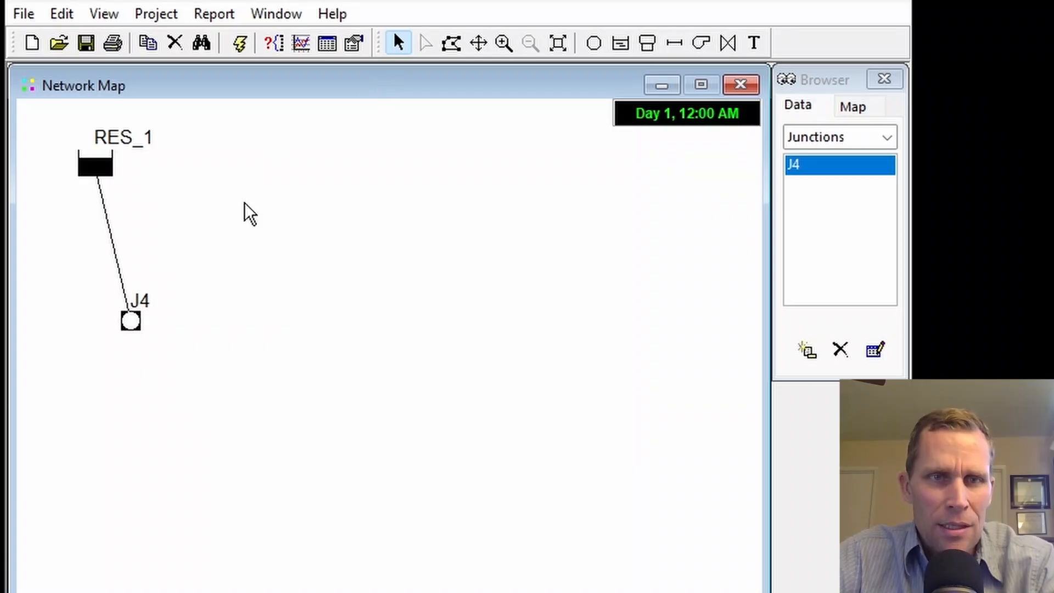
# Reopen the properties of junction J4 to review its inputs and computed results
pyautogui.doubleClick(133, 325)
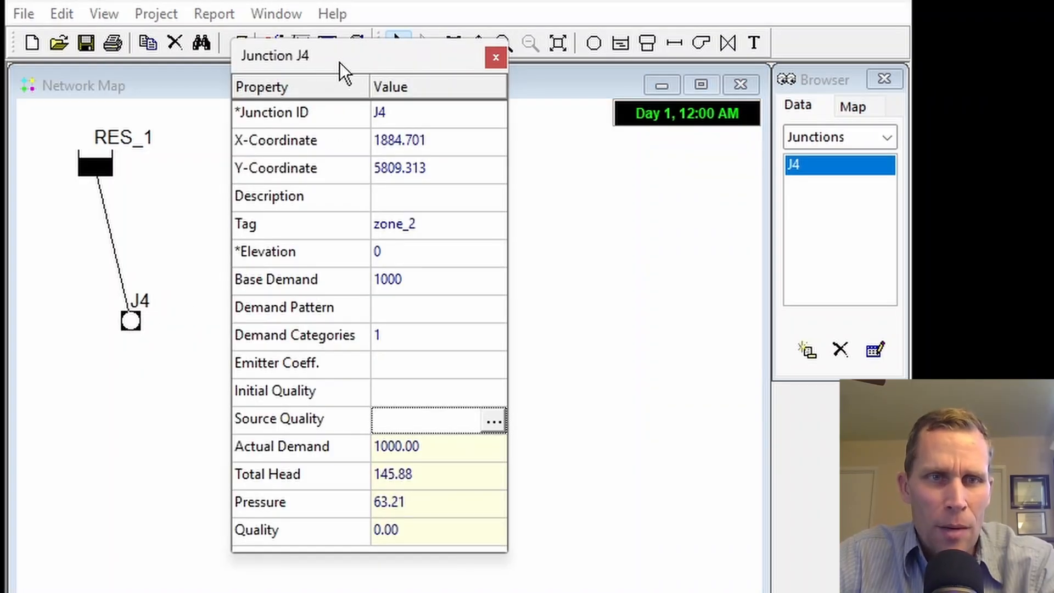
pyautogui.moveTo(339, 61); pyautogui.dragTo(294, 58)
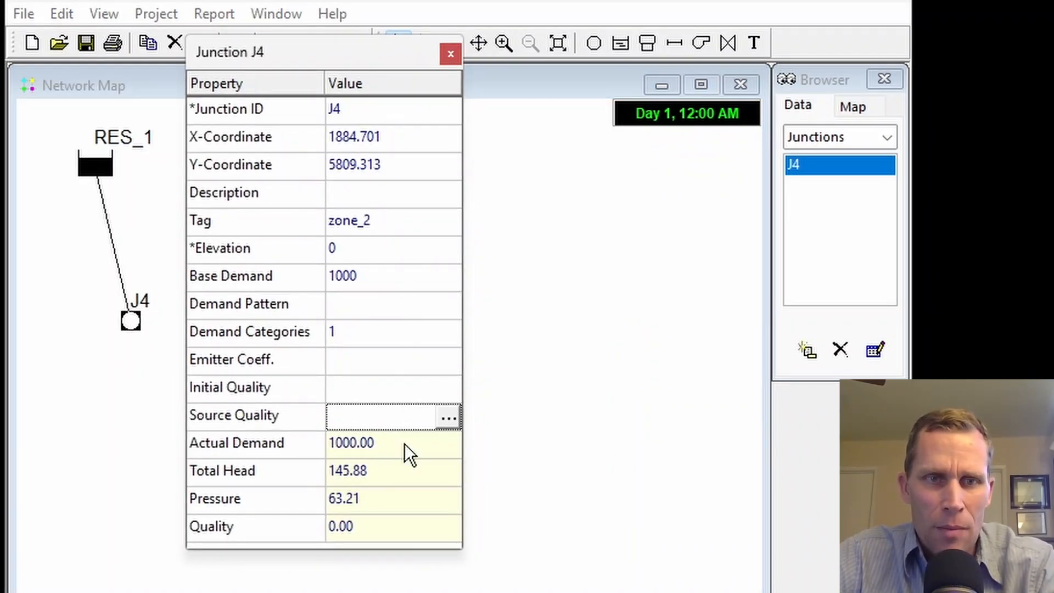